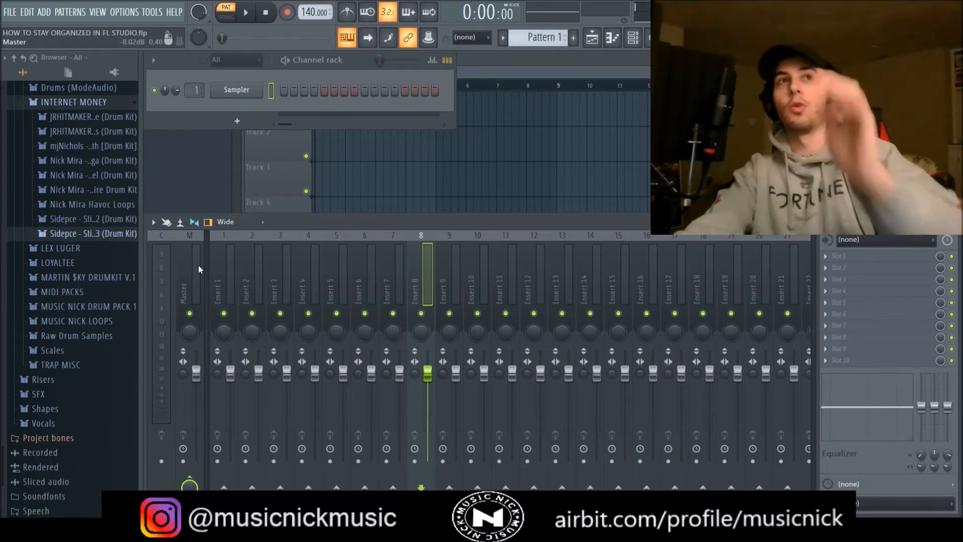
# Step: Show and hide the mixer over the playlist to check the window layout
pyautogui.click(269, 141)
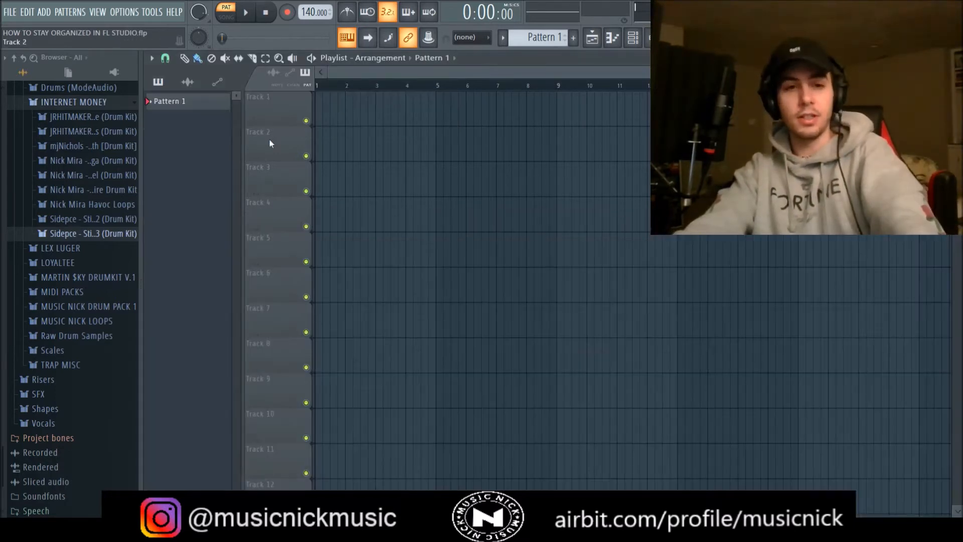
pyautogui.hotkey('alt', 'v')
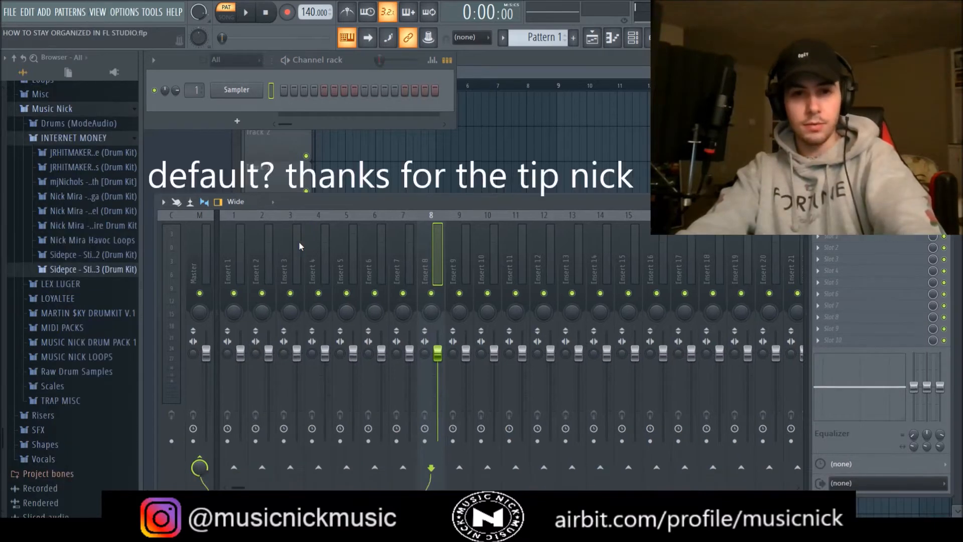
pyautogui.press('F9')
pyautogui.press('F9')
pyautogui.press('F9')
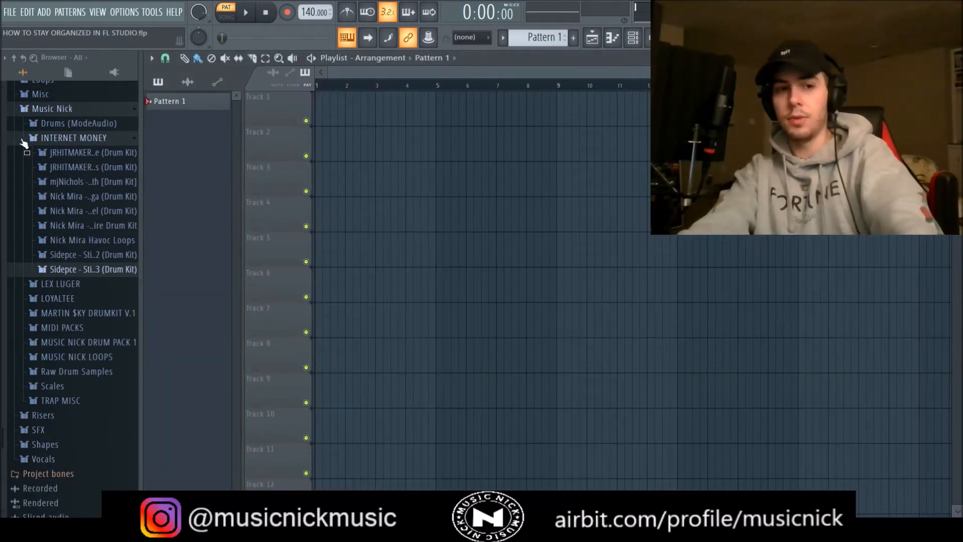
pyautogui.press('F9')
pyautogui.press('F9')
pyautogui.press('F9')
pyautogui.press('F9')
pyautogui.press('F9')
pyautogui.press('F9')
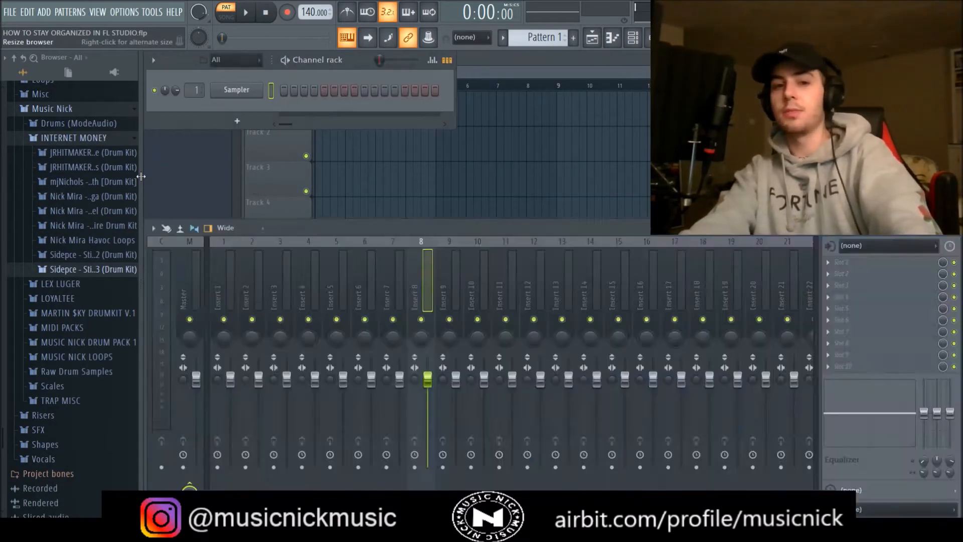
# Step: Alternate between the full playlist and the channel rack with mixer to compare the two layouts
pyautogui.press('F9')
pyautogui.press('F9')
pyautogui.press('F6')
pyautogui.press('F9')
pyautogui.press('F9')
pyautogui.press('F6')
pyautogui.press('F6')
pyautogui.press('F9')
pyautogui.press('F9')
pyautogui.press('F6')
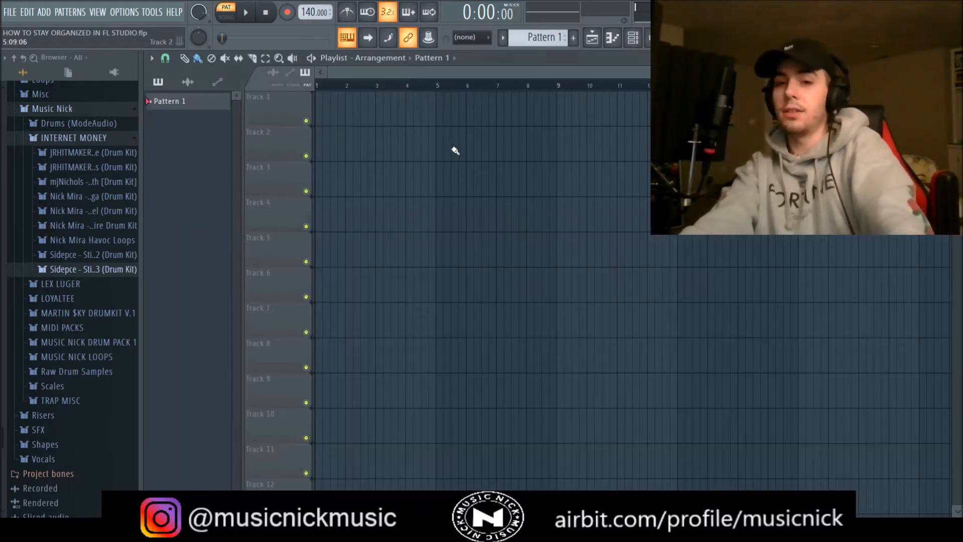
pyautogui.press('F6')
pyautogui.press('F9')
pyautogui.press('F9')
pyautogui.press('F9')
pyautogui.press('F9')
pyautogui.press('F9')
# Step: Load the Natural Minor MIDI file from the Scales folder onto the Sampler channel and view it in the piano roll
pyautogui.scroll(5, 61, 224)
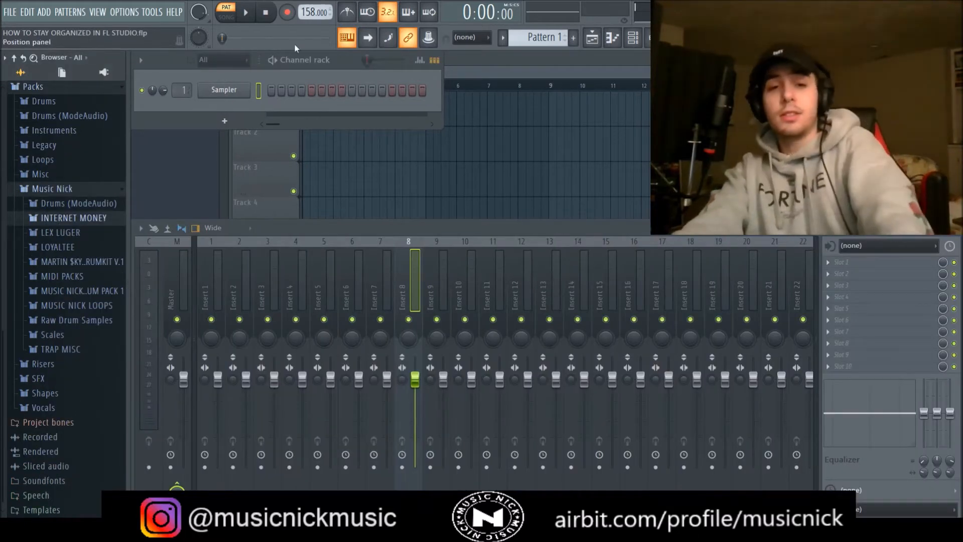
pyautogui.click(48, 334)
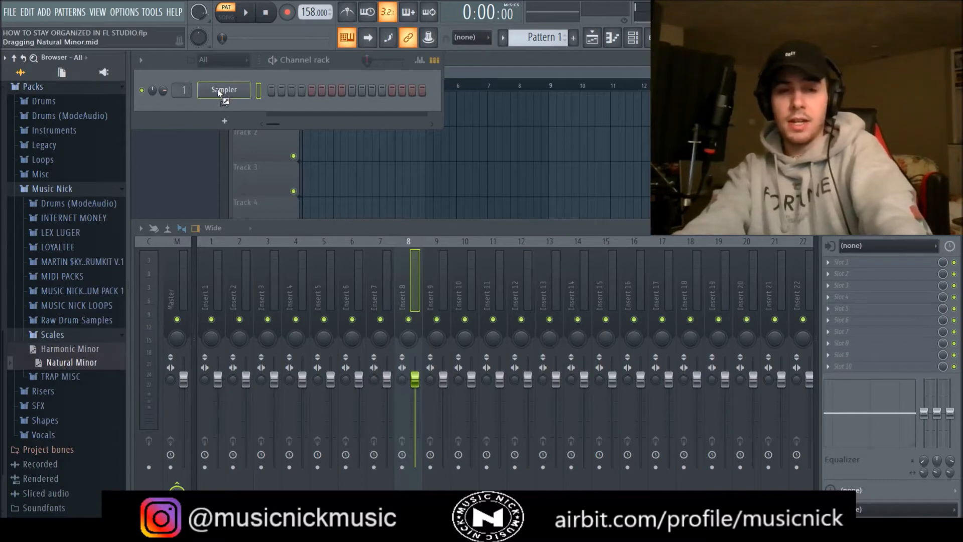
pyautogui.moveTo(219, 92); pyautogui.dragTo(226, 97)
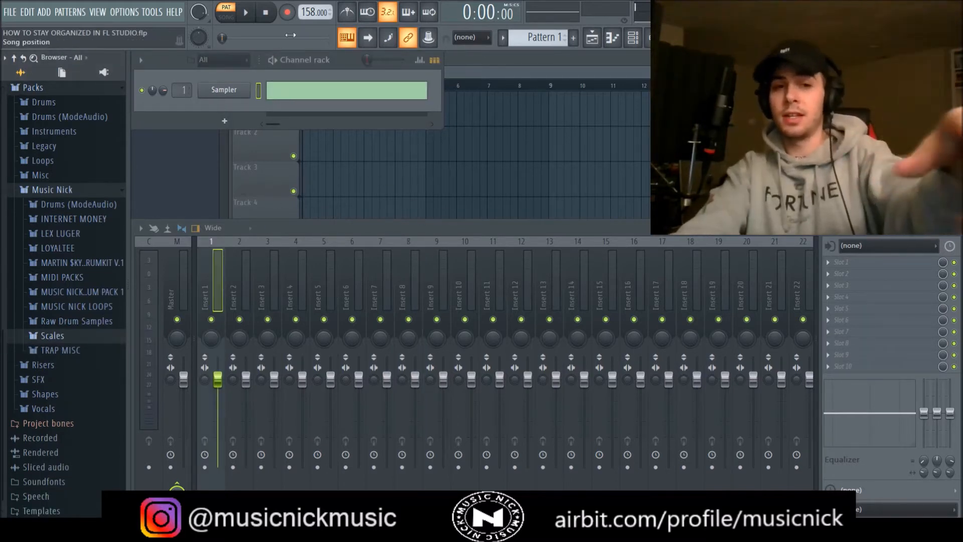
pyautogui.click(314, 92)
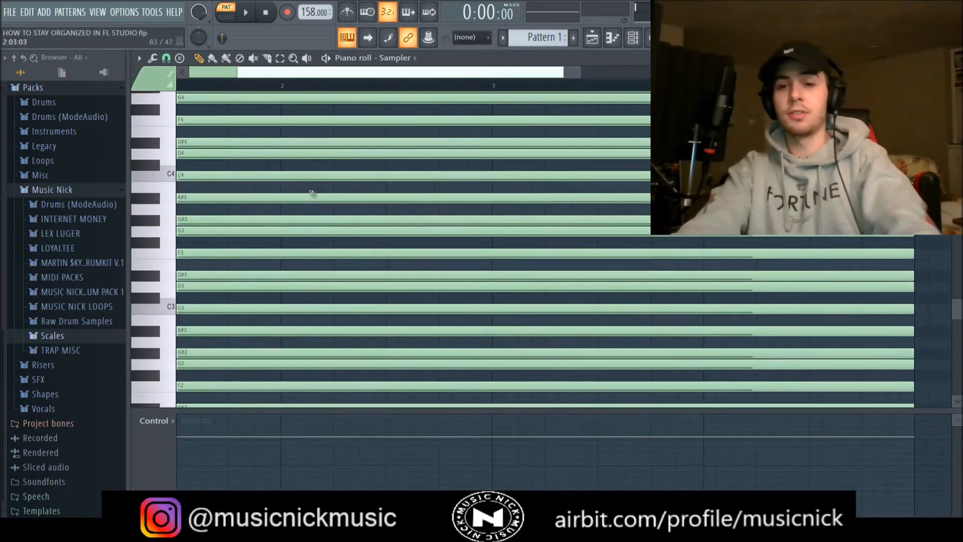
# Step: Add an FL Keys channel, close its plugin window and open its piano roll
pyautogui.press('F7')
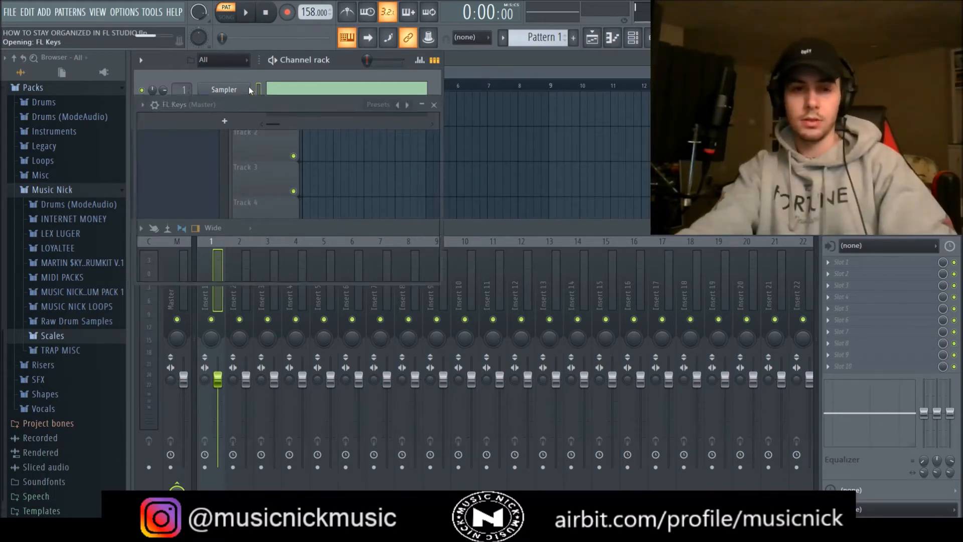
pyautogui.click(249, 91)
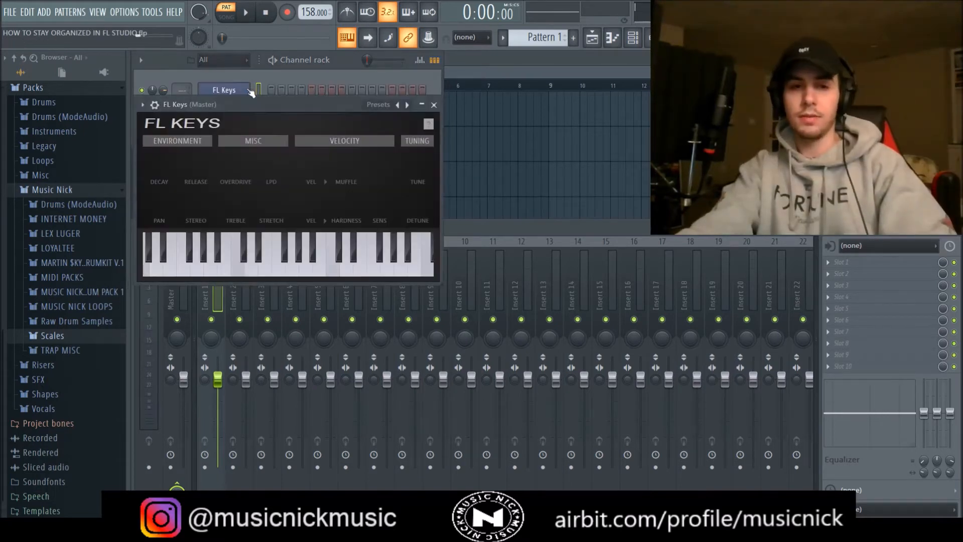
pyautogui.click(434, 105)
pyautogui.press('F7')
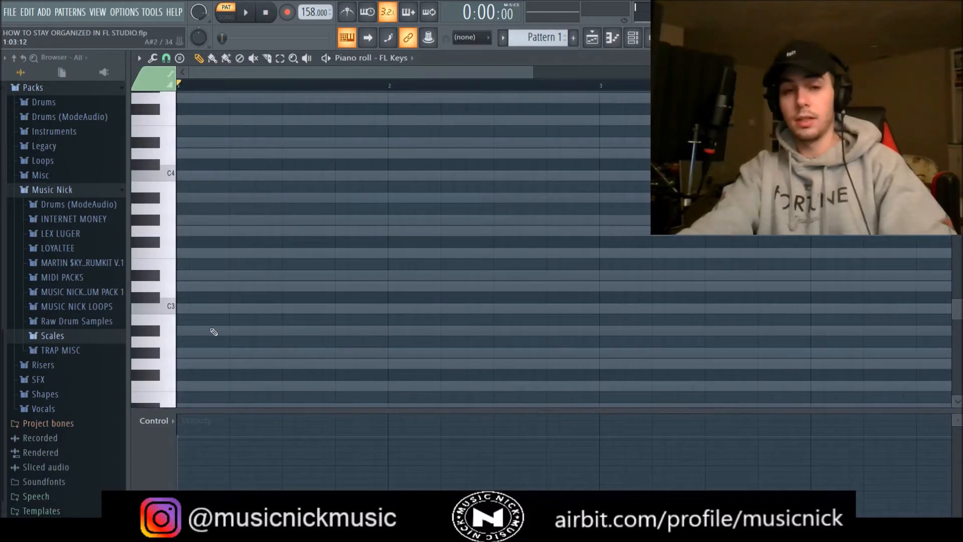
# Step: Stack the notes C5, F5, A#5 and D6 at the start of bar 1 in the FL Keys piano roll
pyautogui.scroll(5, 187, 294)
pyautogui.scroll(3, 162, 251)
pyautogui.click(172, 318)
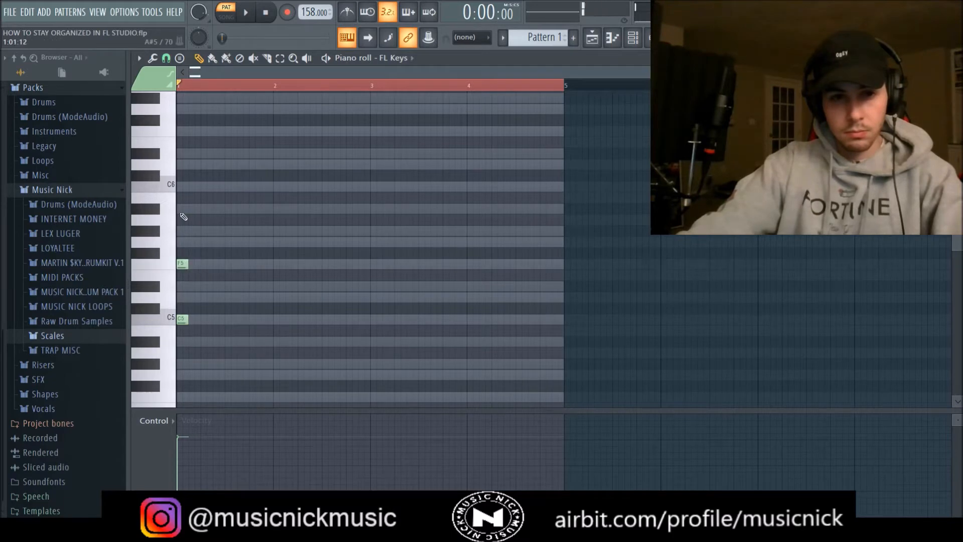
pyautogui.press('space')
pyautogui.press('space')
pyautogui.press('space')
pyautogui.press('space')
# Step: Lengthen all four notes of the bar 1 chord to one full bar and play it back
pyautogui.moveTo(215, 355); pyautogui.dragTo(272, 162)
pyautogui.press('space')
pyautogui.press('space')
pyautogui.scroll(-3, 281, 321)
pyautogui.press('space')
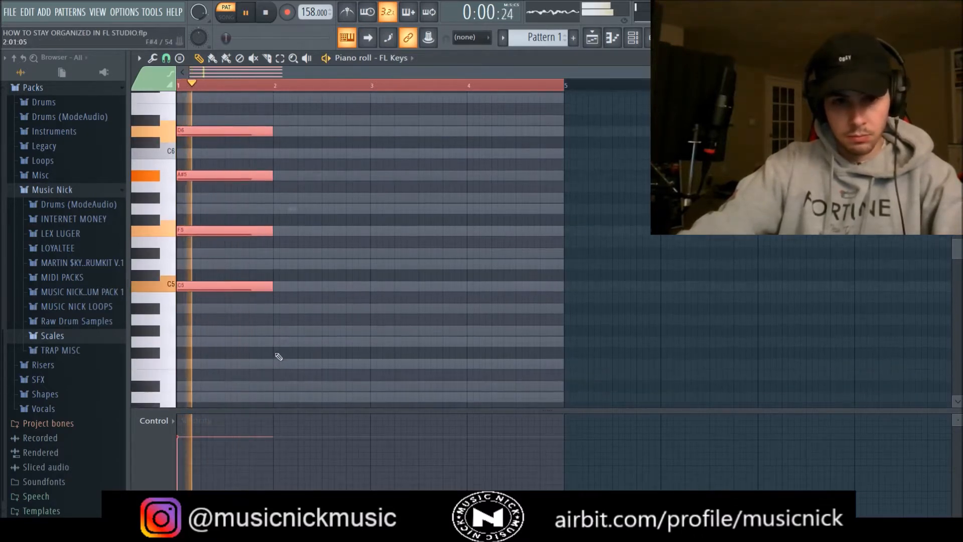
# Step: Add a one-bar chord of C5, D#5, G5 and C6 in bar 2 while listening to the loop
pyautogui.click(276, 286)
pyautogui.press('space')
pyautogui.click(278, 208)
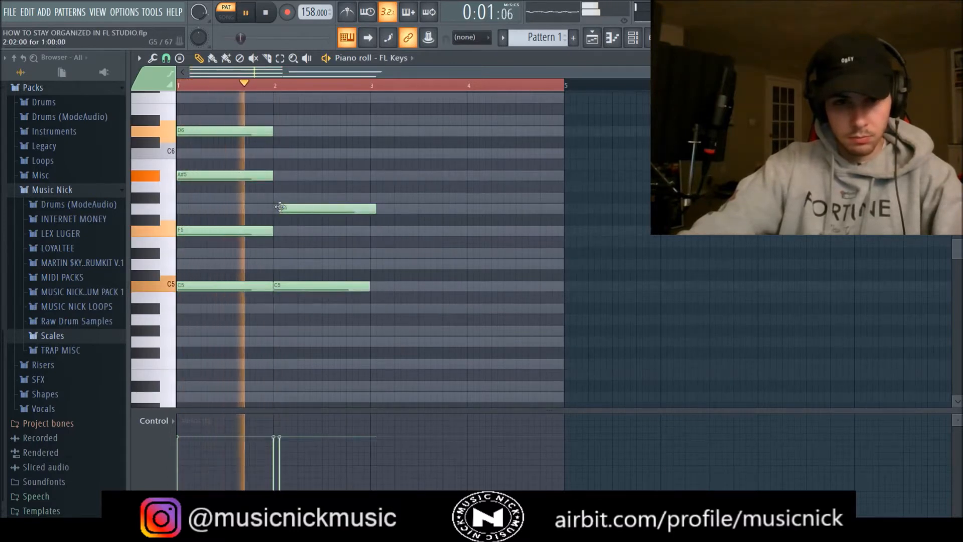
pyautogui.click(279, 152)
pyautogui.scroll(3, 279, 152)
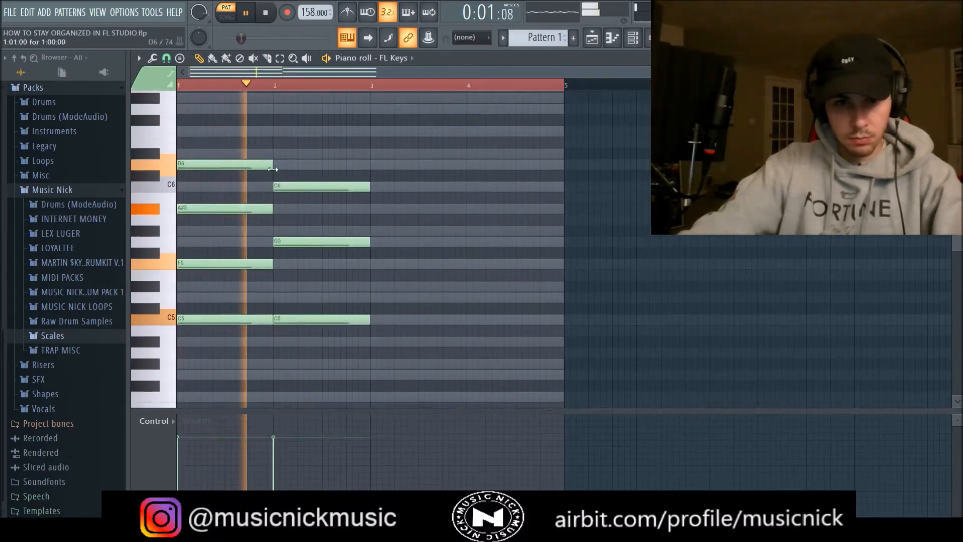
pyautogui.click(276, 286)
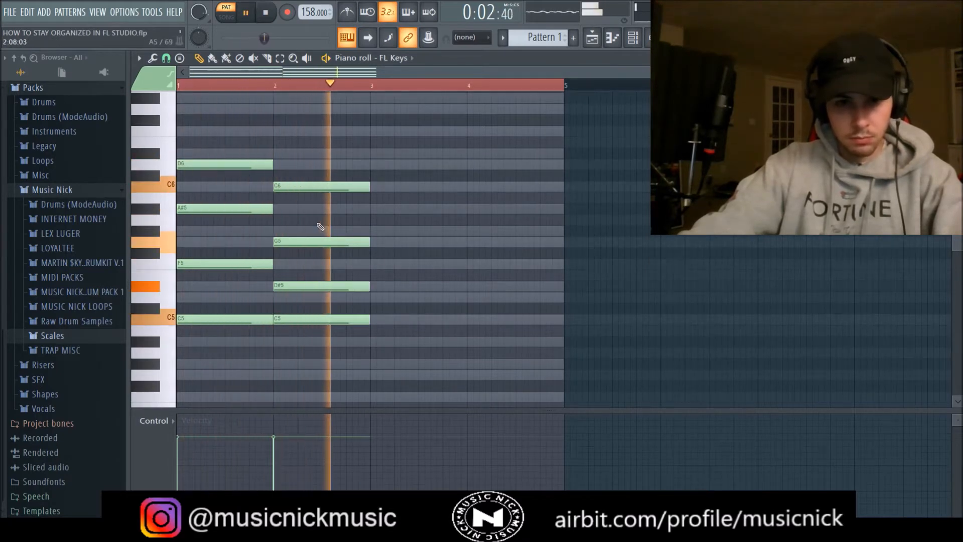
pyautogui.press('space')
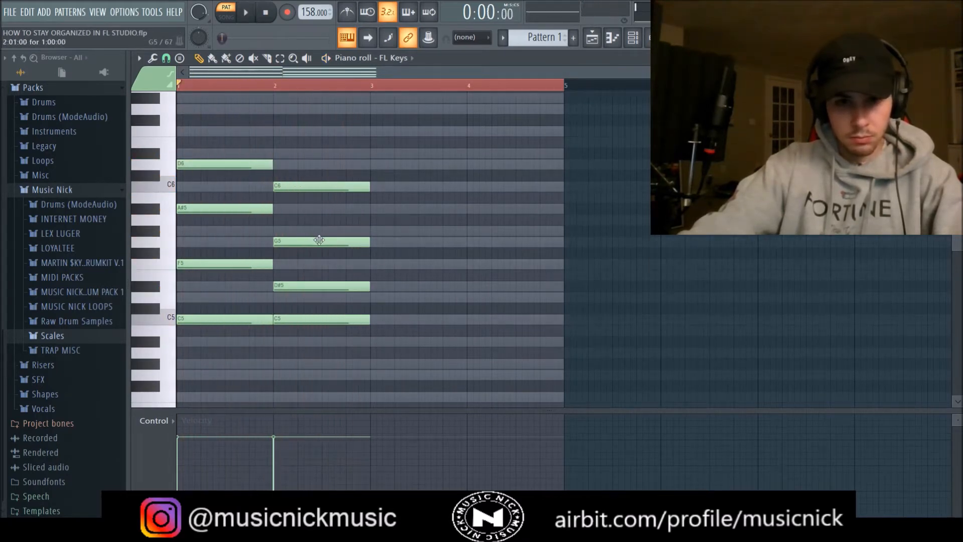
# Step: Place one-bar notes C5, D#5 and G#5 in bar 3 while the pattern plays
pyautogui.press('space')
pyautogui.scroll(-2, 408, 316)
pyautogui.click(376, 286)
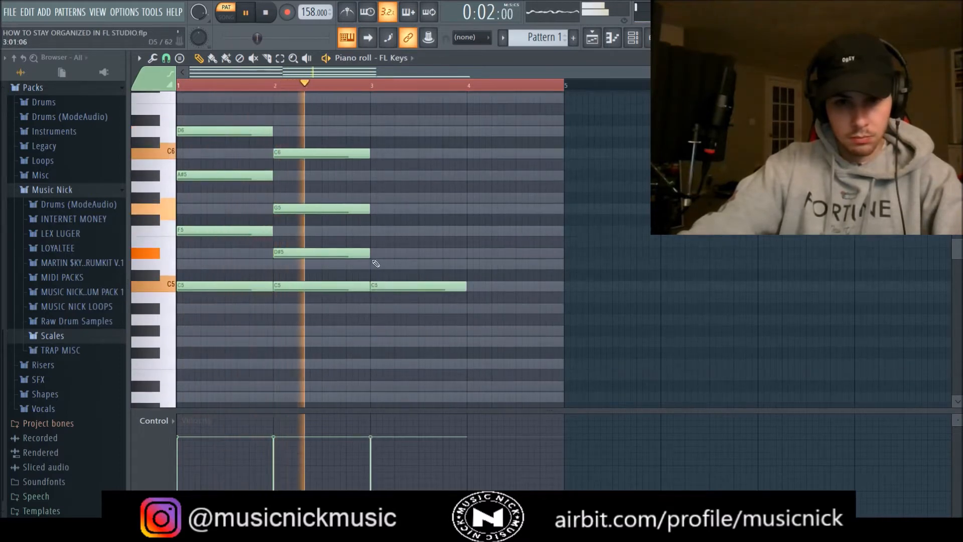
pyautogui.click(374, 253)
pyautogui.press('space')
pyautogui.press('space')
pyautogui.click(375, 196)
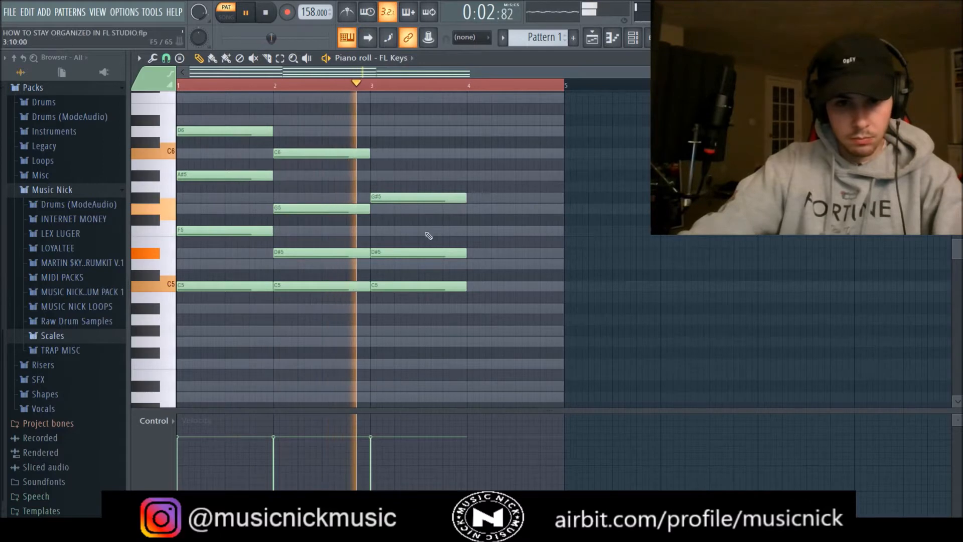
# Step: Raise the D#5 note in bar 3 to F5, add a C6 note on top and replay the pattern
pyautogui.moveTo(381, 253); pyautogui.dragTo(381, 231)
pyautogui.moveTo(382, 196); pyautogui.dragTo(376, 196)
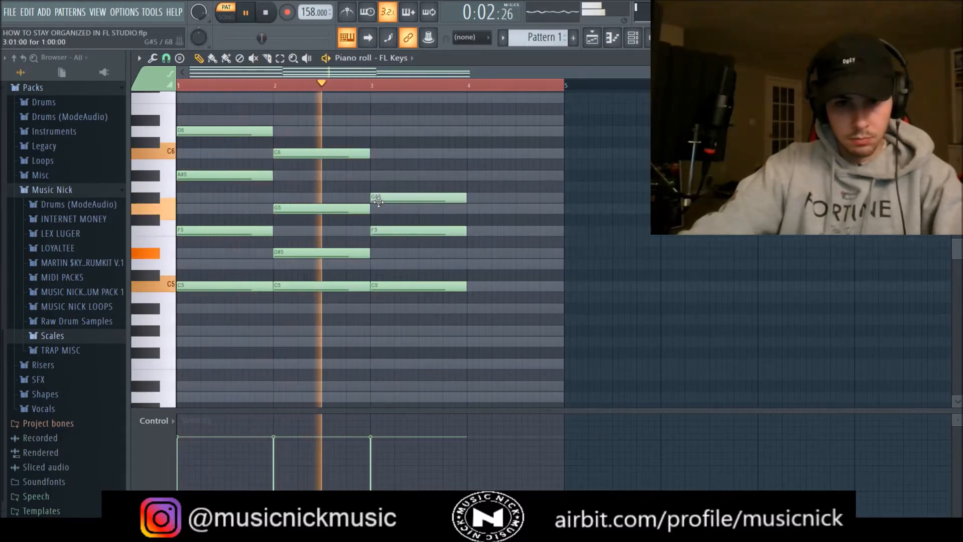
pyautogui.hotkey('ctrl', 'z')
pyautogui.click(376, 153)
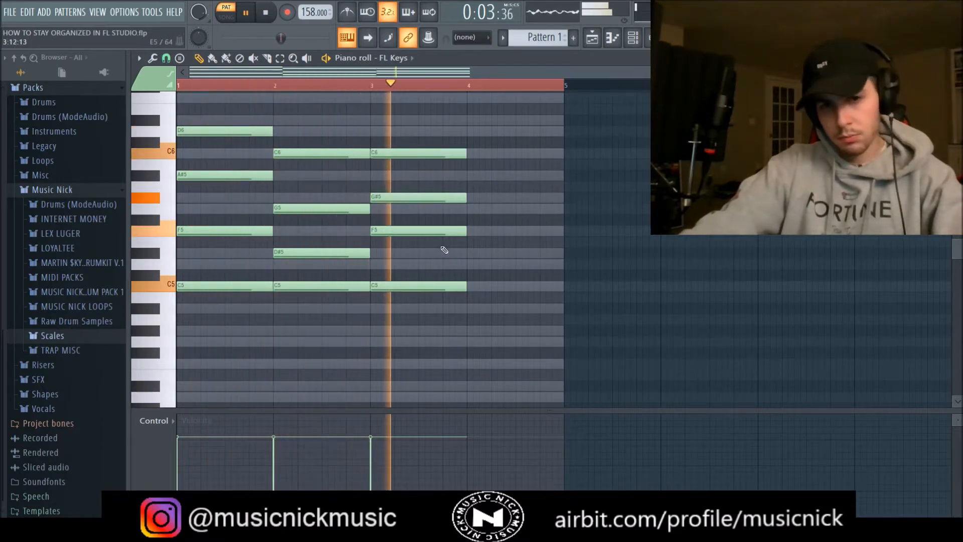
pyautogui.press('space')
pyautogui.press('space')
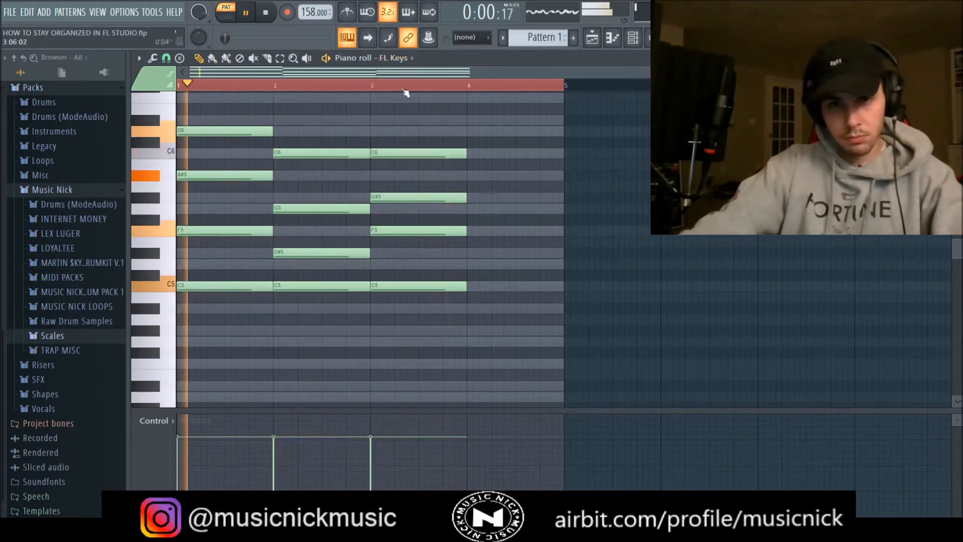
# Step: Add a G#4 note below the bar 3 chord, delete its C6 note and replay the pattern
pyautogui.click(376, 331)
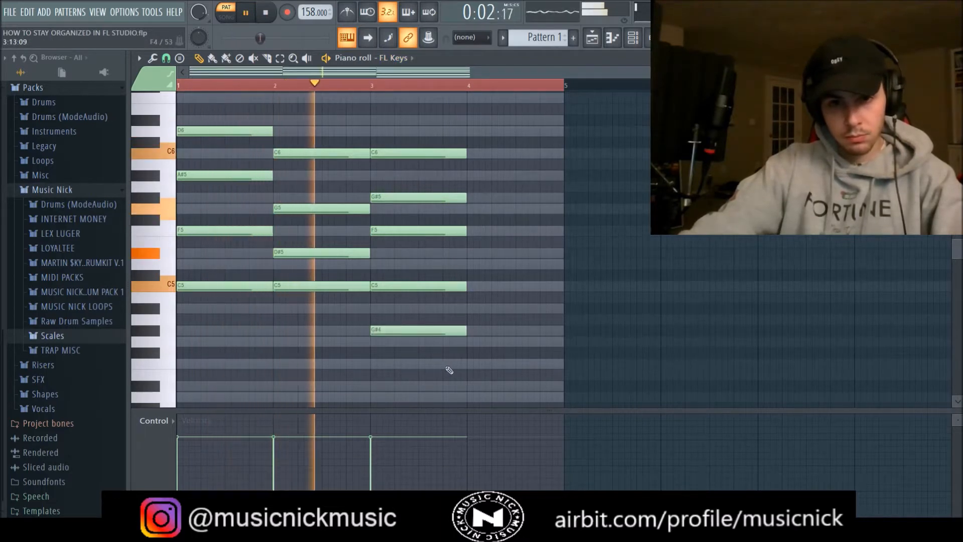
pyautogui.press('space')
pyautogui.rightClick(399, 154)
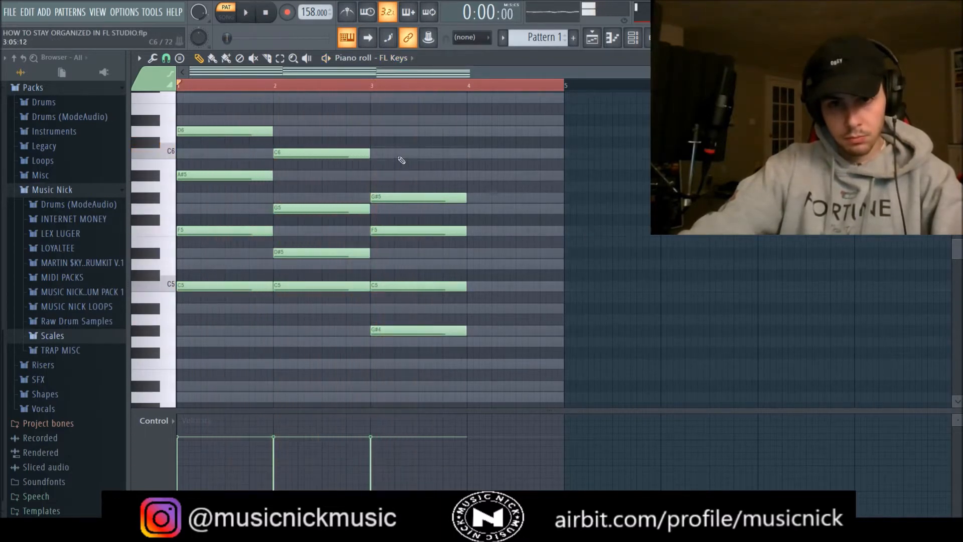
pyautogui.press('space')
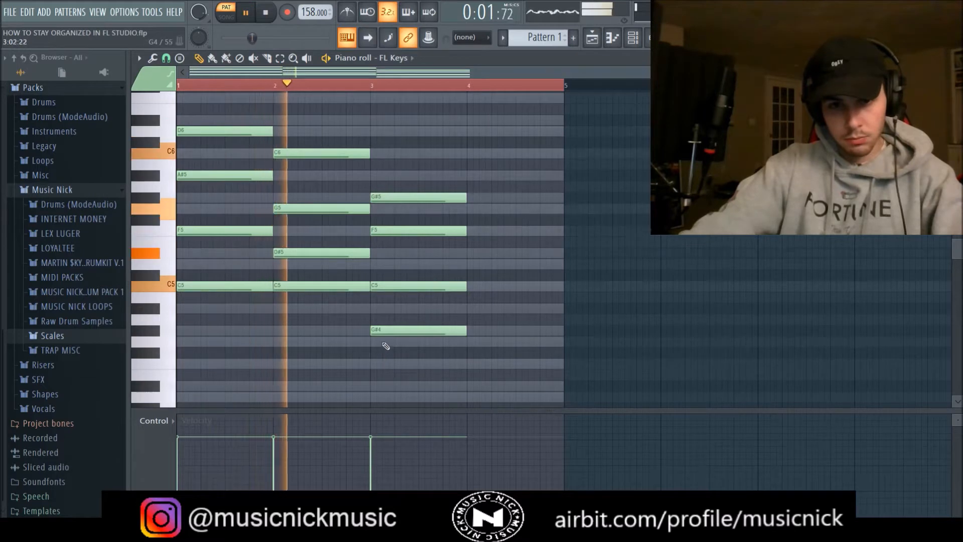
# Step: Add a one-bar chord of G4, C5, D#5 and G5 in bar 4
pyautogui.click(474, 341)
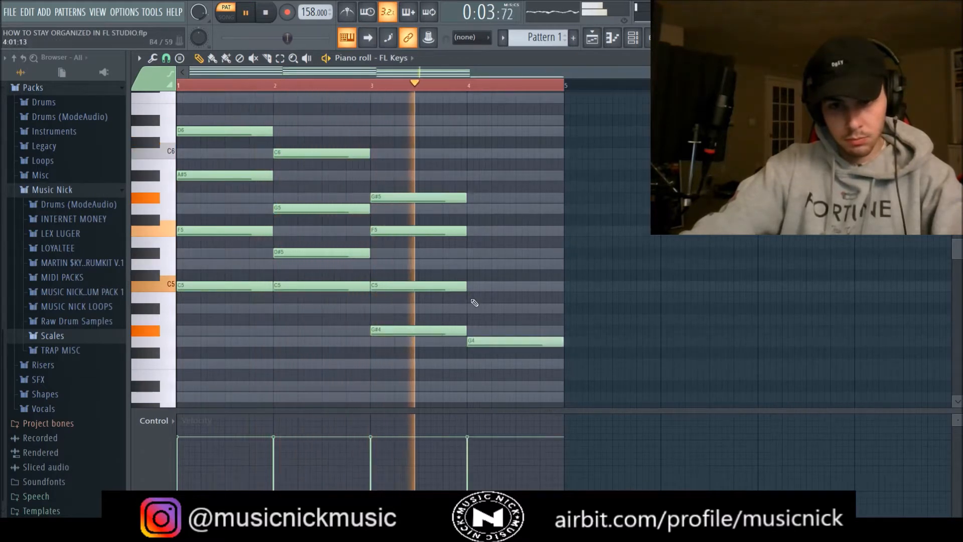
pyautogui.click(471, 286)
pyautogui.click(471, 253)
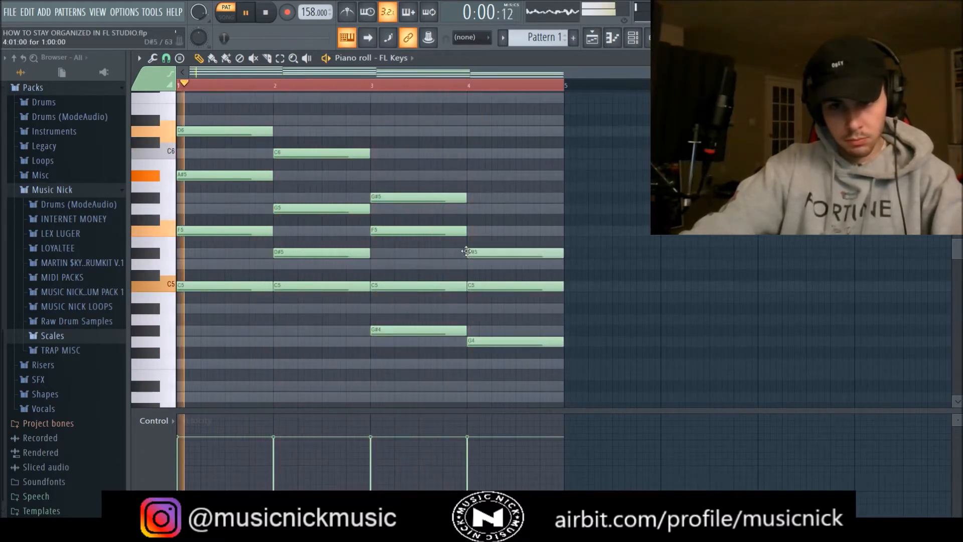
pyautogui.click(471, 208)
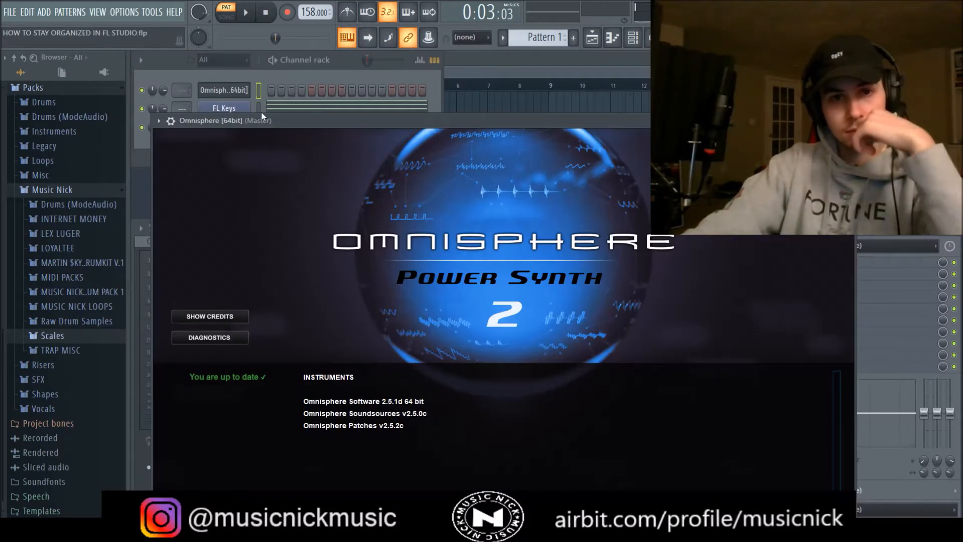
# Step: Copy the FL Keys chords into the Omnisphere channel and play them from its piano roll
pyautogui.click(261, 104)
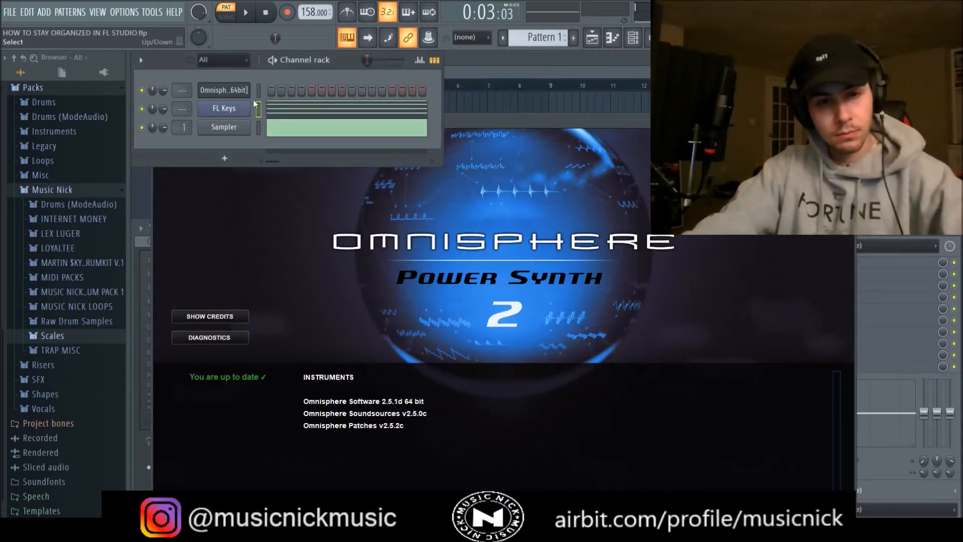
pyautogui.hotkey('ctrl', 'v')
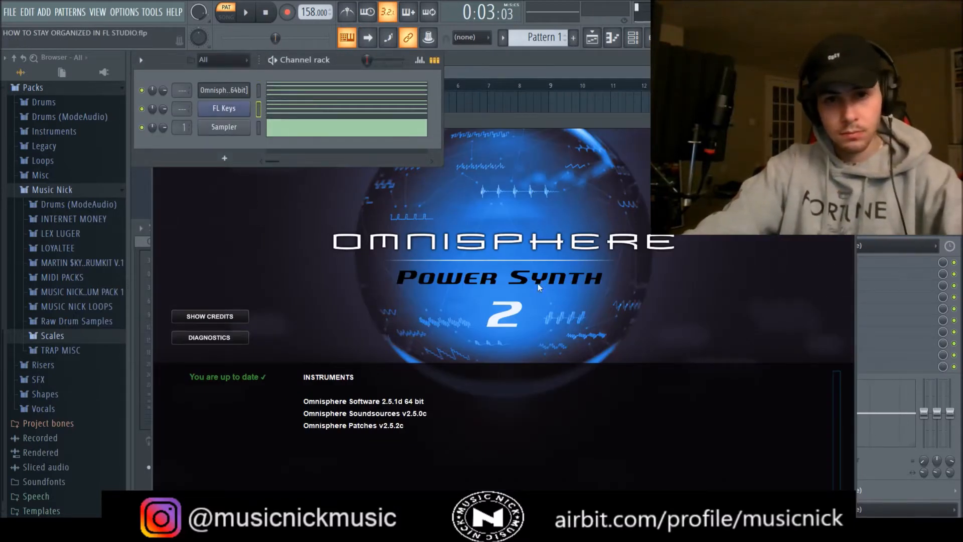
pyautogui.press('F7')
pyautogui.press('space')
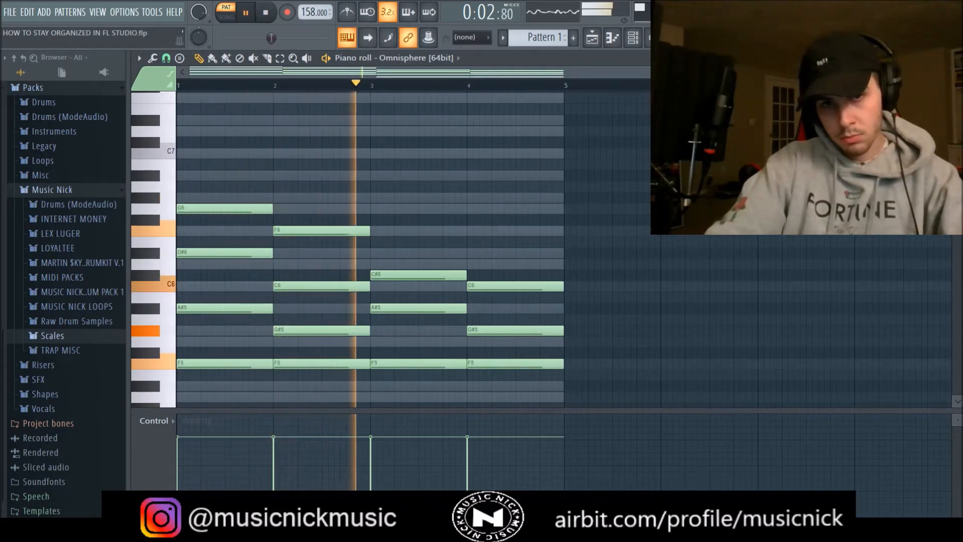
# Step: Transpose all the Omnisphere chords by semitones until their lowest note is E5, auditioning each pitch
pyautogui.press('space')
pyautogui.hotkey('shift', 'Down')
pyautogui.hotkey('shift', 'Down')
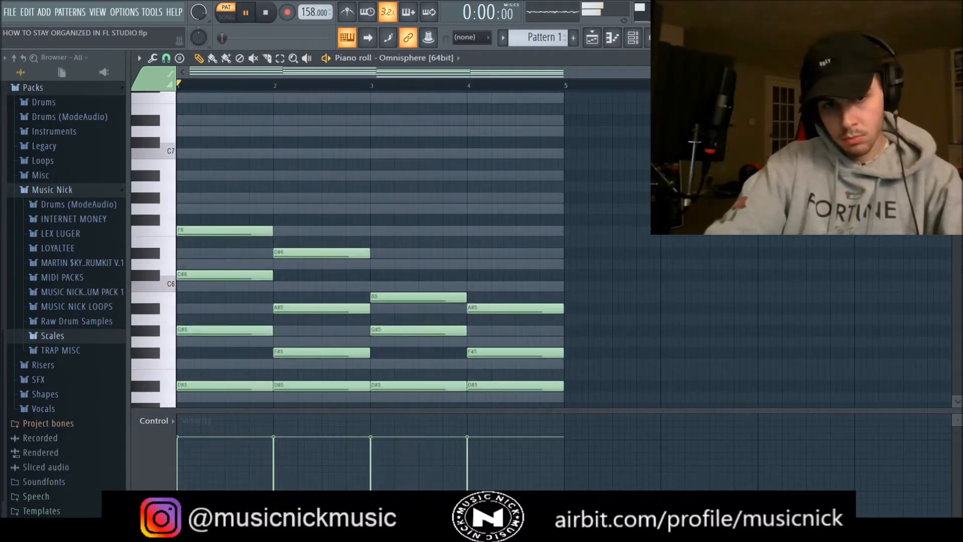
pyautogui.press('space')
pyautogui.press('space')
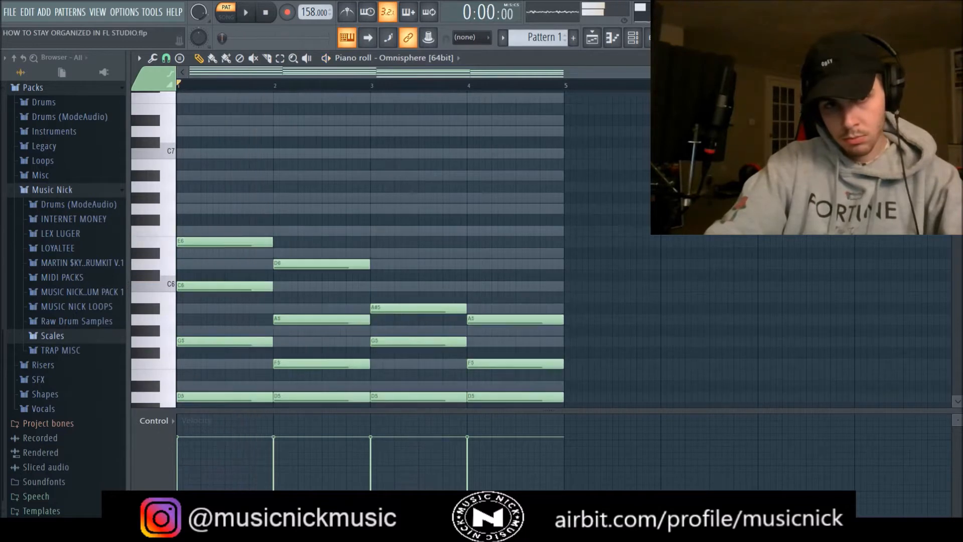
pyautogui.press('space')
pyautogui.hotkey('shift', 'Up')
pyautogui.press('space')
pyautogui.press('space')
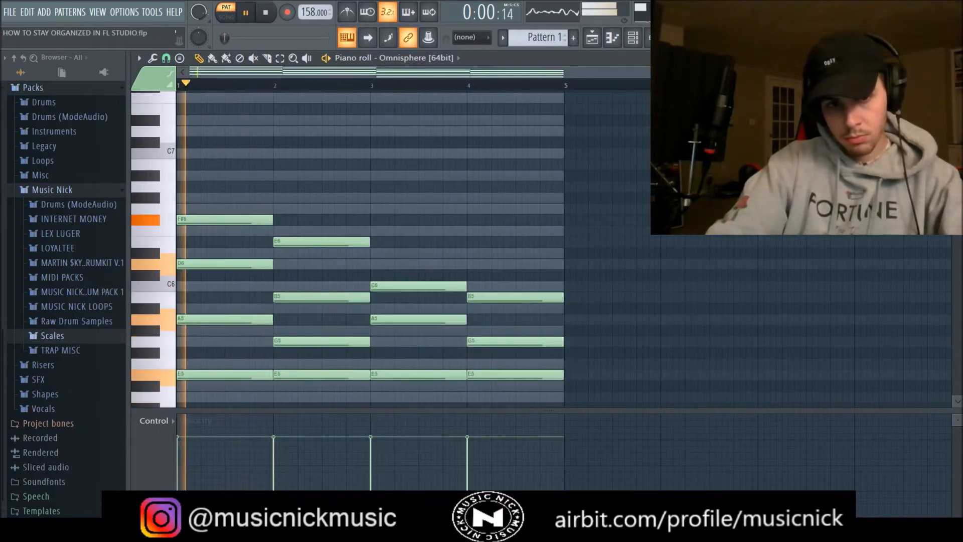
# Step: Transpose all the Omnisphere chords down four semitones, audition them and close the piano roll
pyautogui.hotkey('shift', 'Down')
pyautogui.hotkey('shift', 'Down')
pyautogui.hotkey('shift', 'Down')
pyautogui.hotkey('shift', 'Down')
pyautogui.press('space')
pyautogui.press('space')
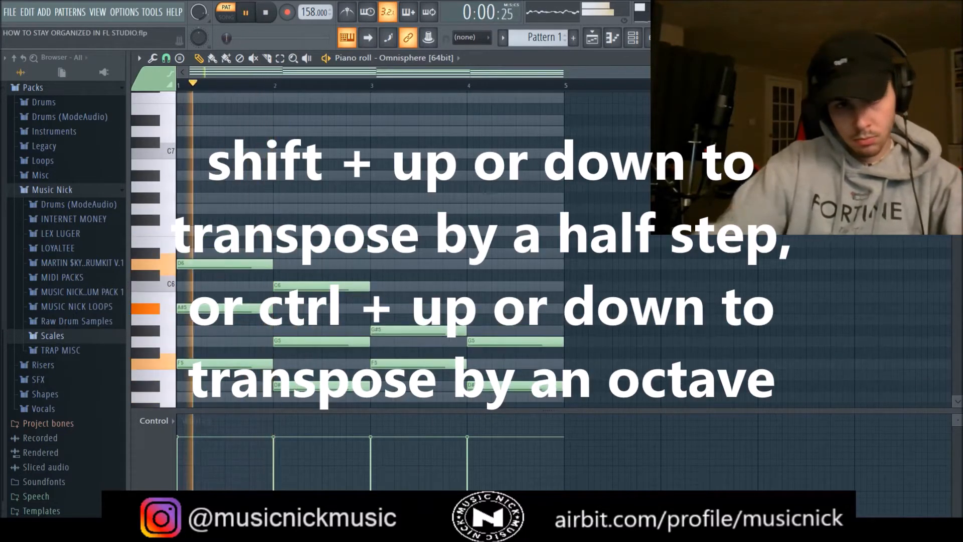
pyautogui.scroll(-2, 370, 249)
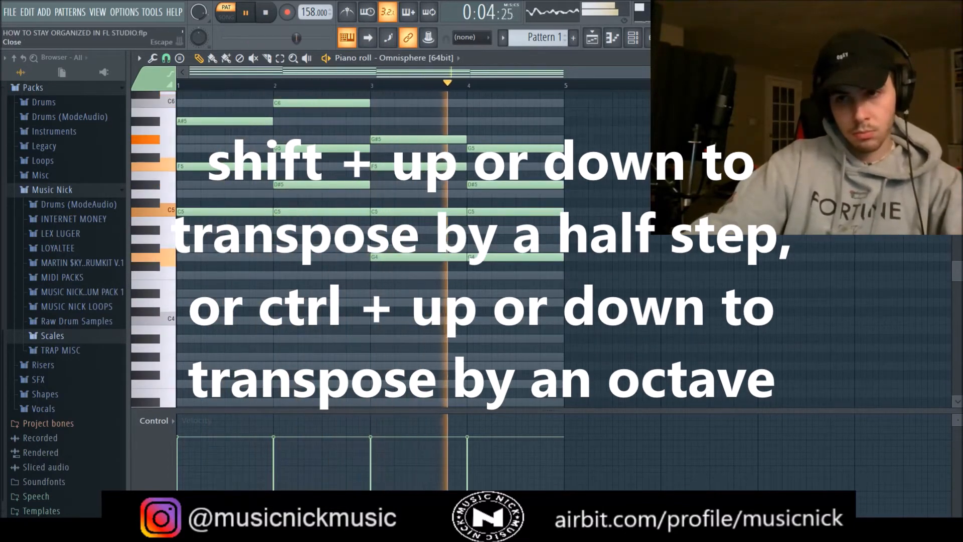
pyautogui.press('Escape')
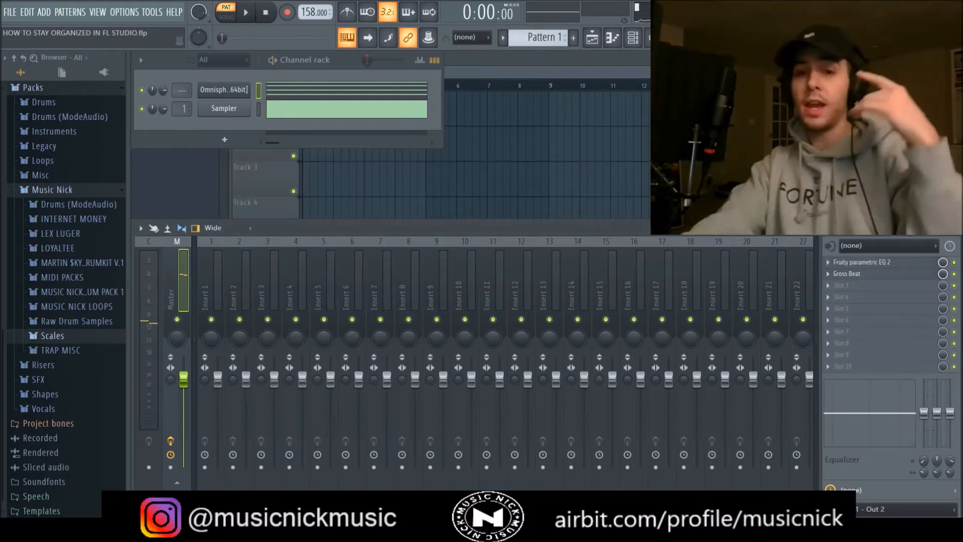
# Step: Reopen the Omnisphere chords in the piano roll and look over the transposed notes
pyautogui.press('F5')
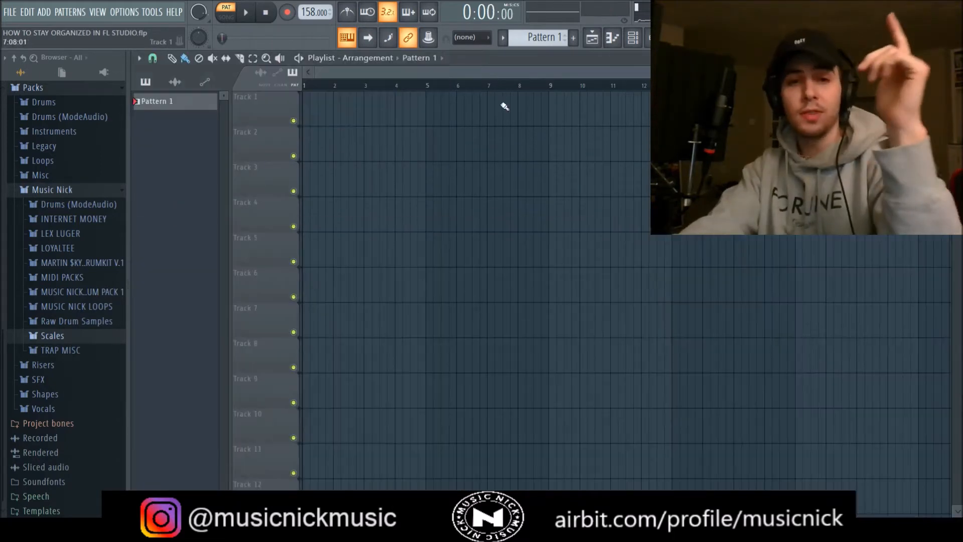
pyautogui.press('F6')
pyautogui.click(312, 88)
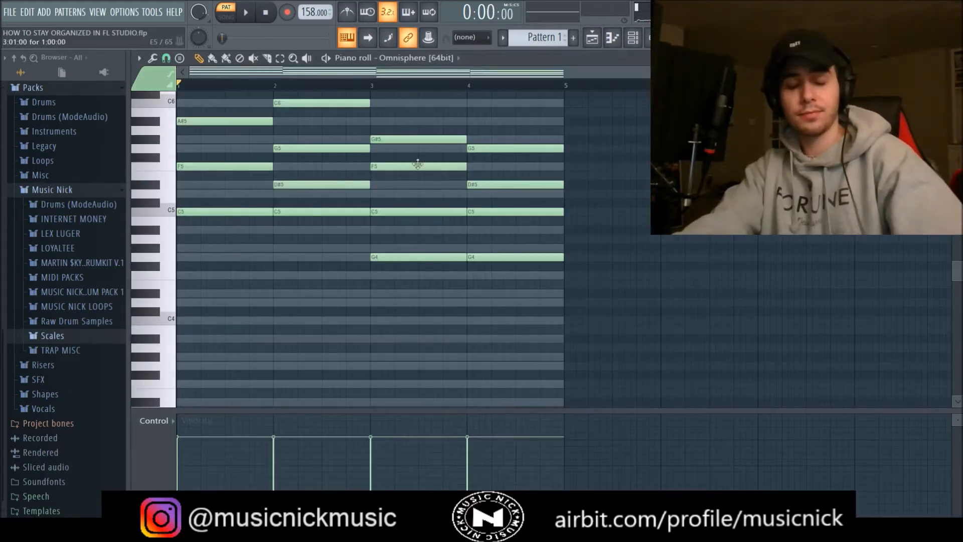
pyautogui.scroll(5, 484, 193)
pyautogui.scroll(-2, 486, 200)
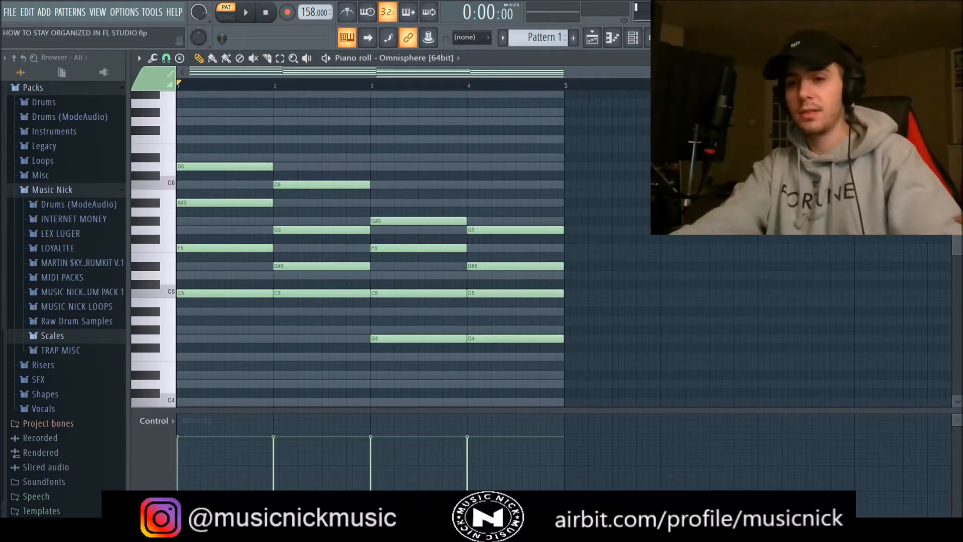
pyautogui.click(955, 58)
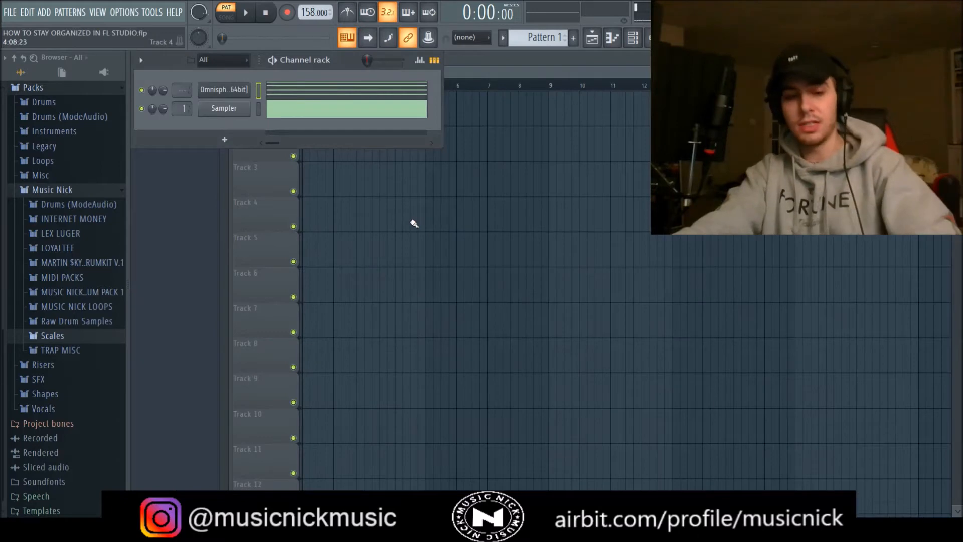
# Step: Inspect the Fruity parametric EQ 2 curve on the mixer's Master track
pyautogui.press('F9')
pyautogui.click(855, 263)
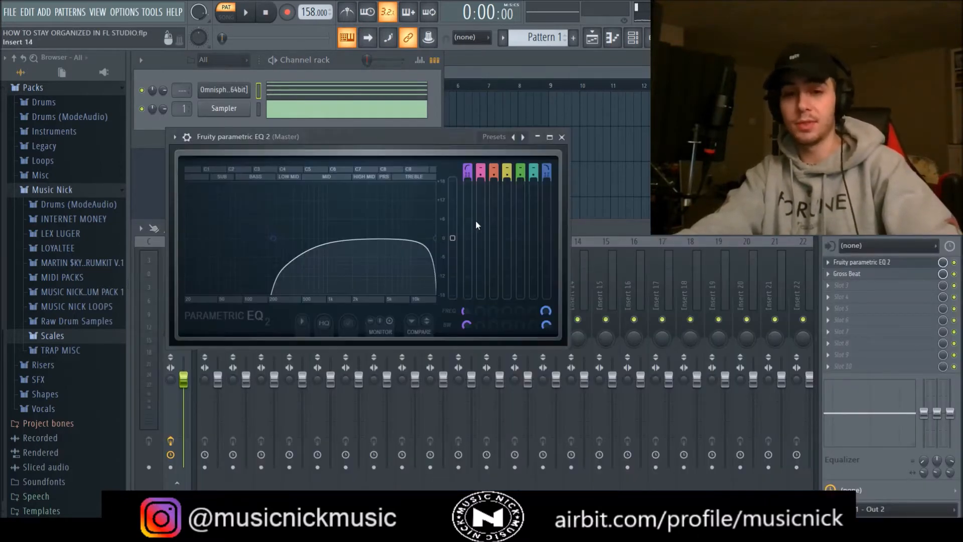
pyautogui.click(562, 137)
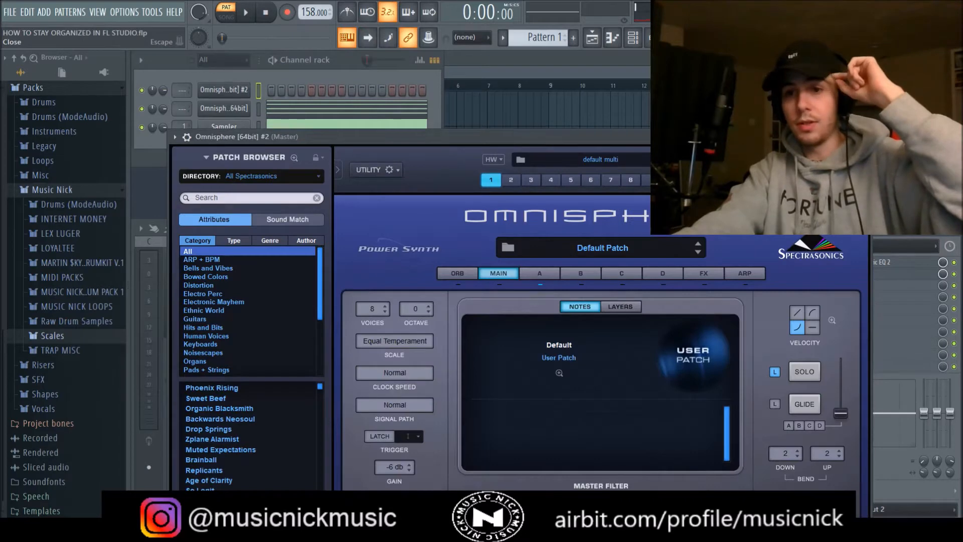
# Step: Close the second Omnisphere's window and route the first Omnisphere channel to mixer insert 1
pyautogui.click(864, 136)
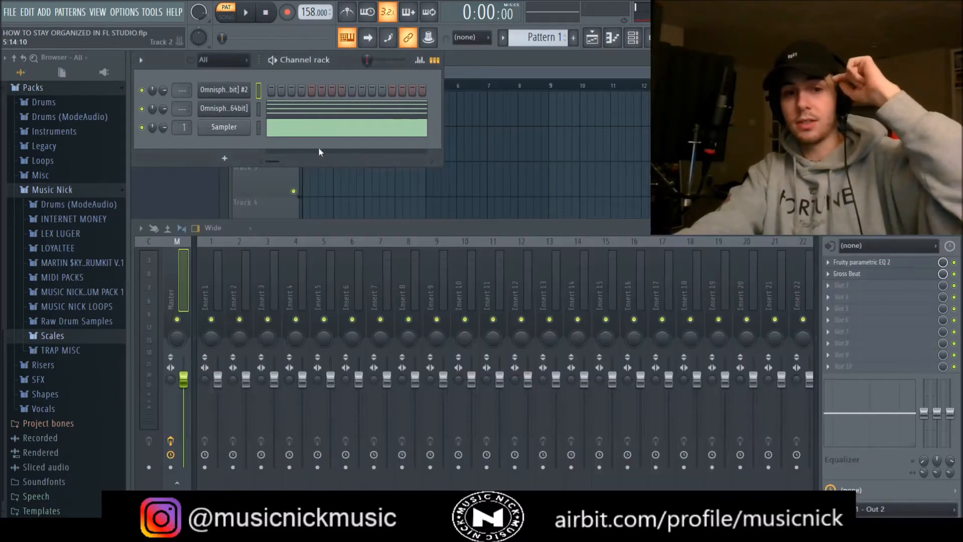
pyautogui.click(214, 289)
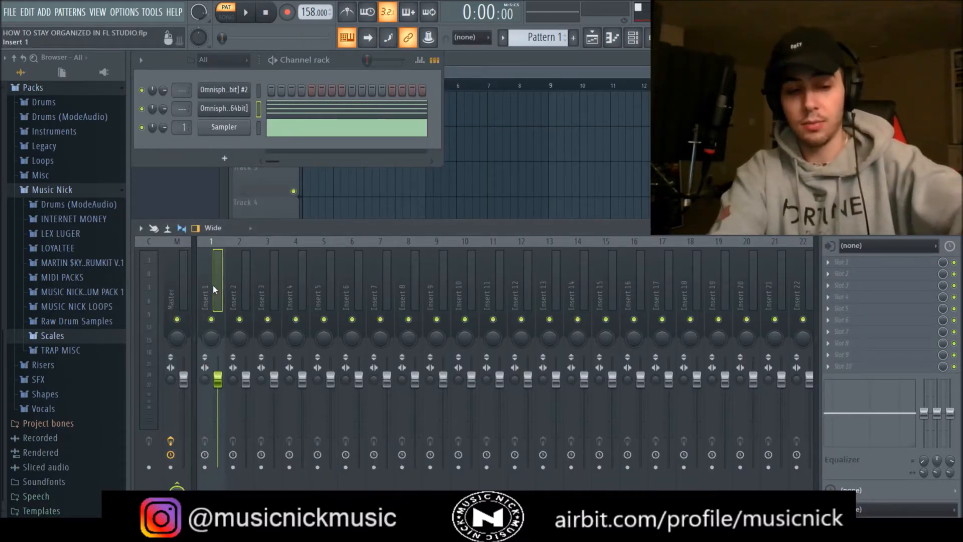
pyautogui.hotkey('ctrl', 'l')
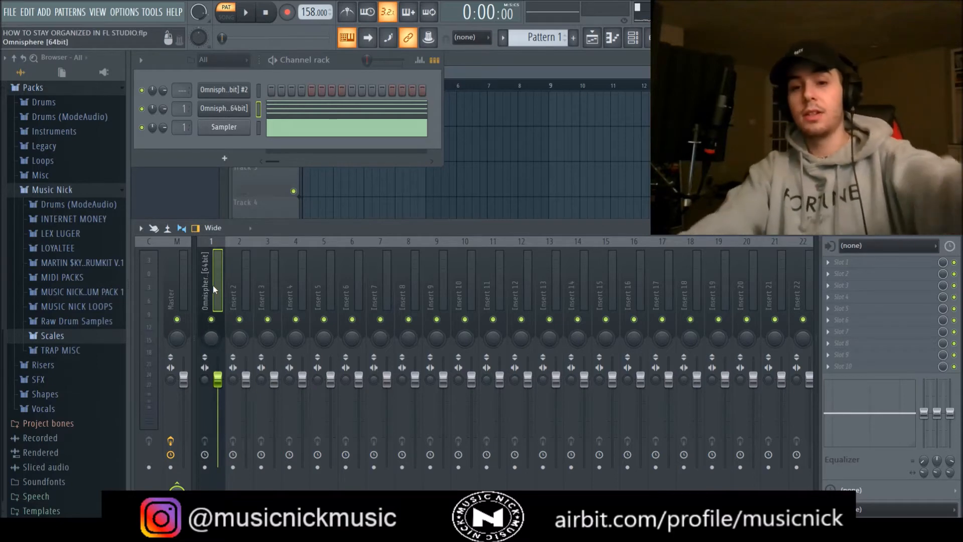
# Step: Compare the effect slots of the Master track and the Omnisphere insert in the mixer
pyautogui.click(195, 291)
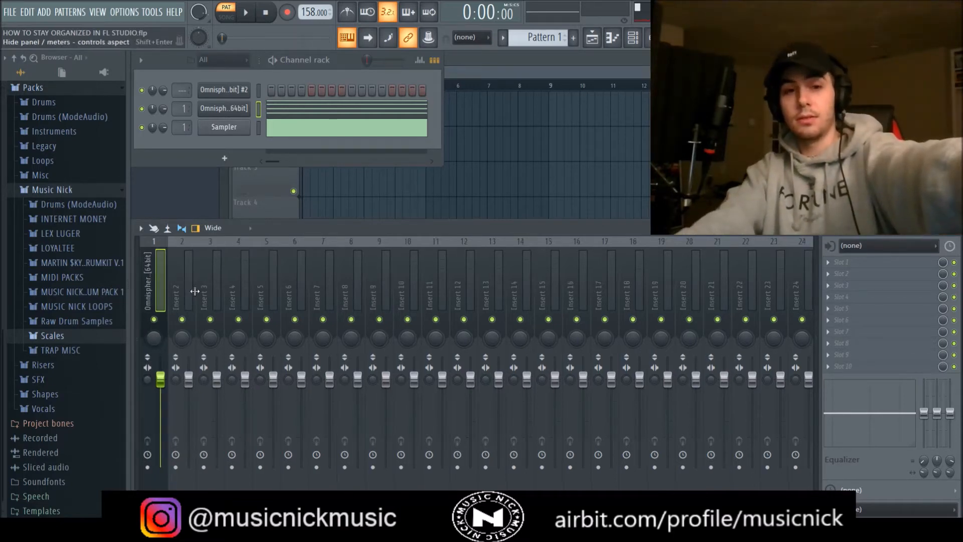
pyautogui.click(146, 296)
pyautogui.click(179, 295)
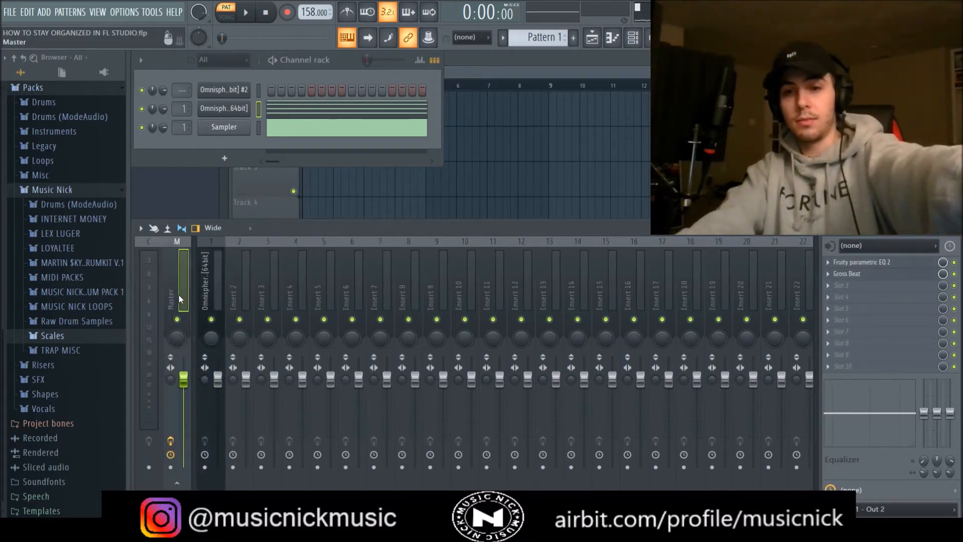
pyautogui.click(202, 302)
pyautogui.click(178, 301)
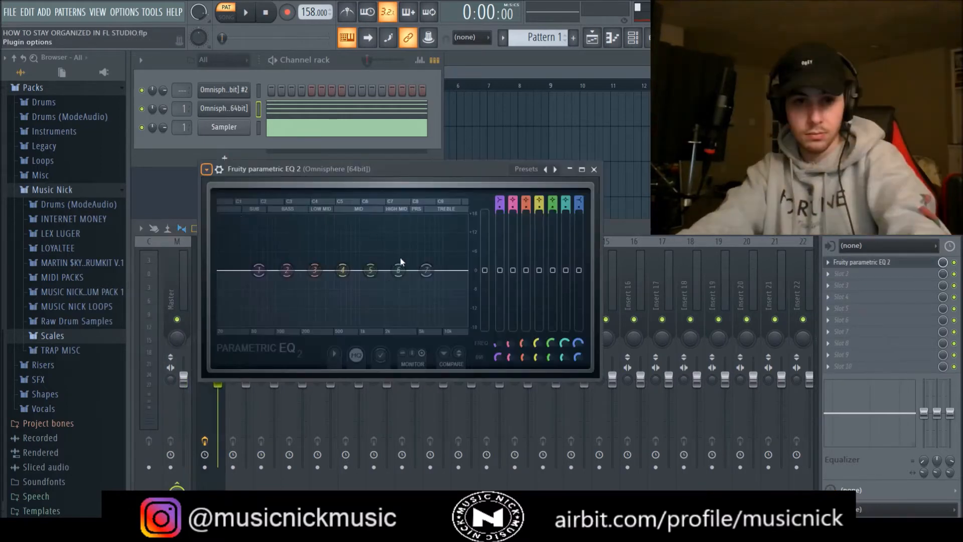
# Step: Apply the 30Hz + 18kHz cut preset to the Omnisphere insert's parametric EQ and raise its low cut to about 200 Hz during playback
pyautogui.click(401, 258)
pyautogui.press('space')
pyautogui.moveTo(225, 273); pyautogui.dragTo(303, 271)
pyautogui.scroll(-3, 308, 272)
pyautogui.scroll(-3, 464, 271)
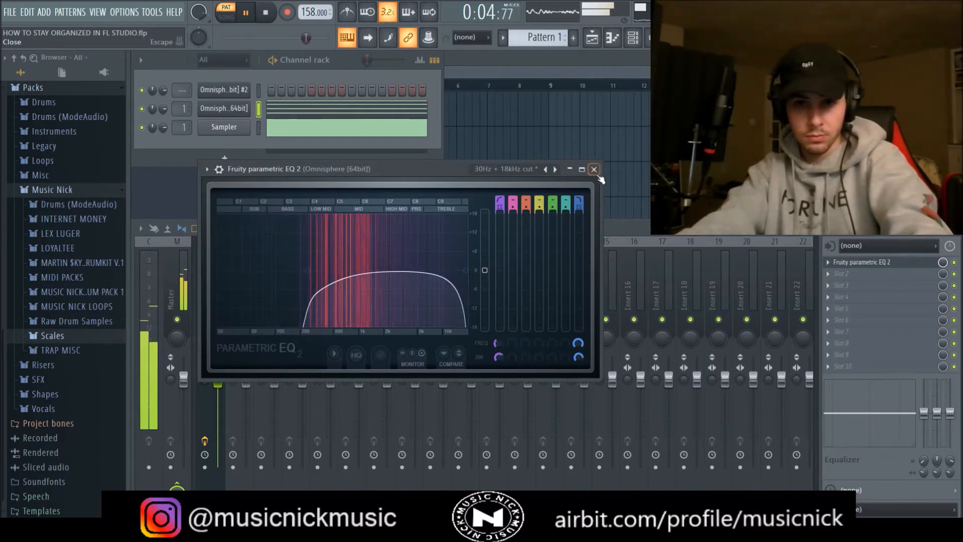
pyautogui.click(594, 169)
# Step: Load Gross Beat in the Omnisphere insert's second effect slot and set its time effect to 1/2 Speed
pyautogui.click(828, 274)
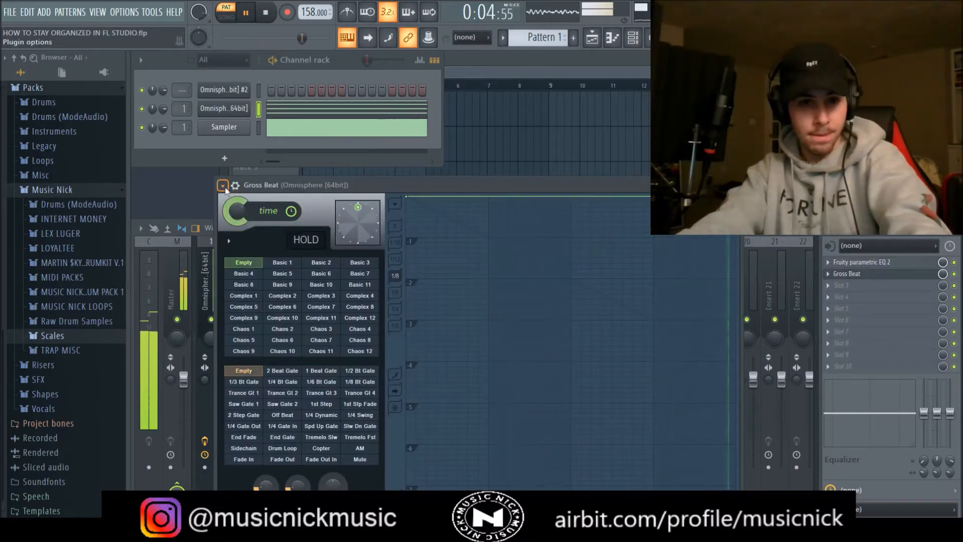
pyautogui.click(362, 298)
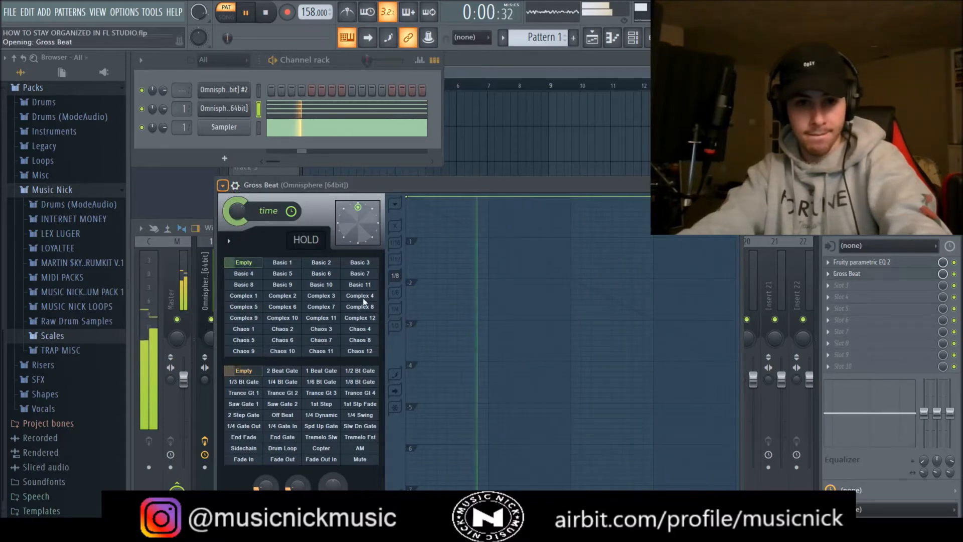
pyautogui.click(321, 340)
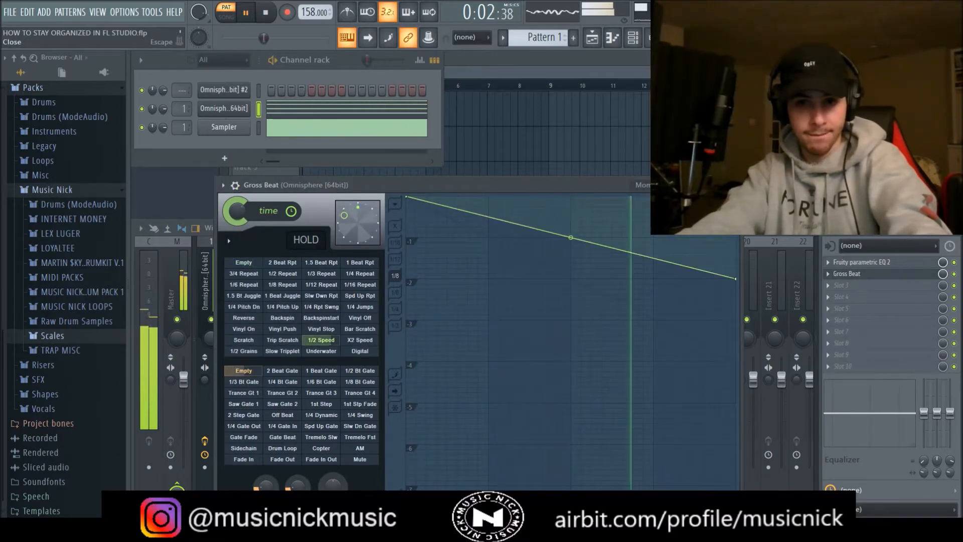
pyautogui.click(846, 274)
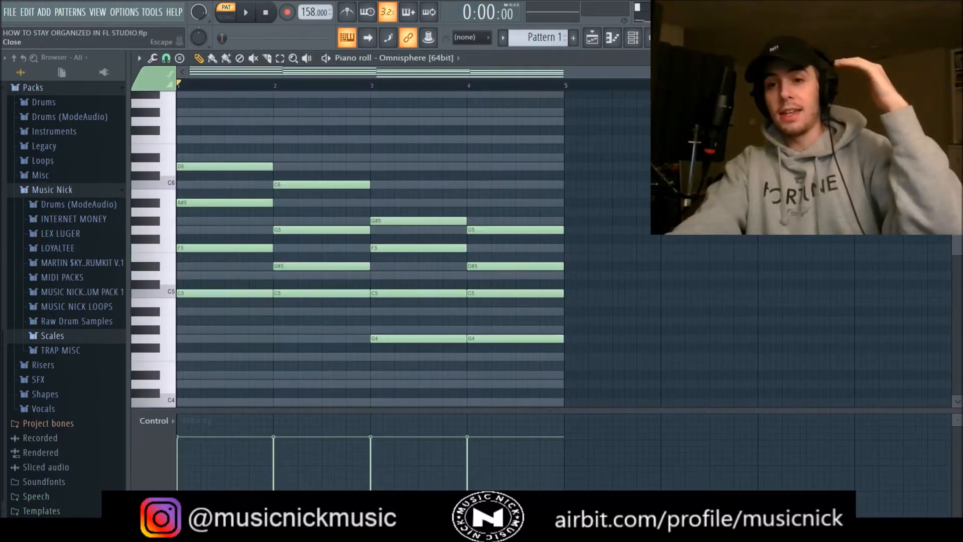
# Step: Route the Omnisphere #2 channel to mixer insert 2
pyautogui.press('F7')
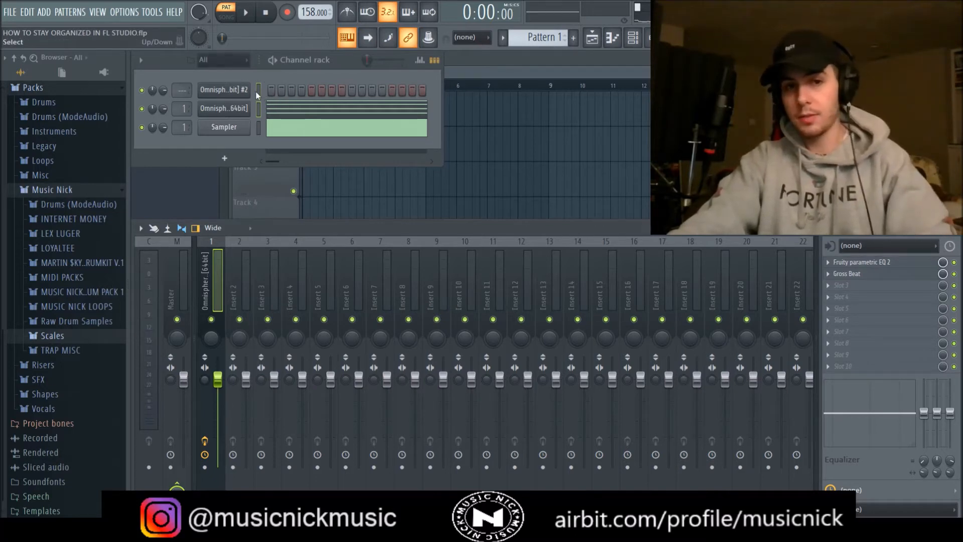
pyautogui.click(233, 298)
pyautogui.hotkey('ctrl', 'l')
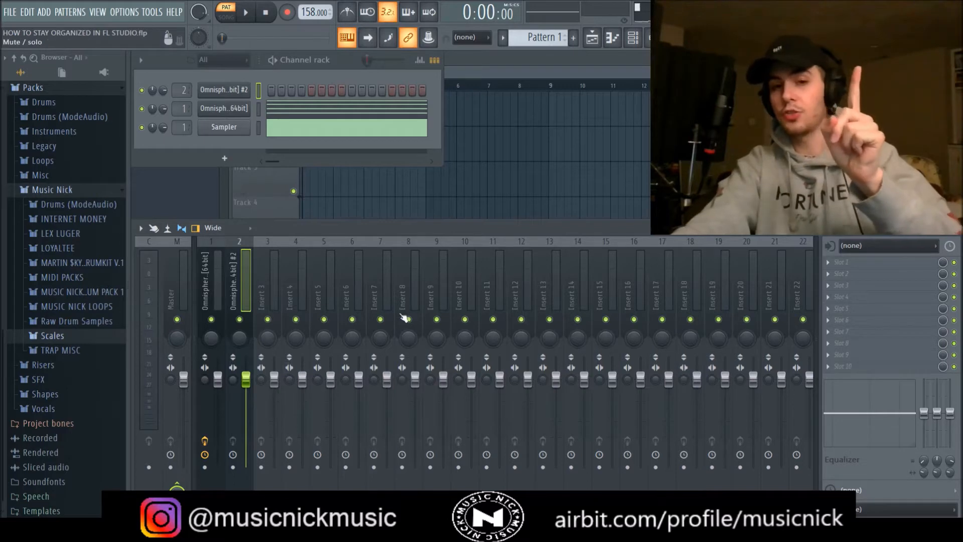
pyautogui.click(410, 289)
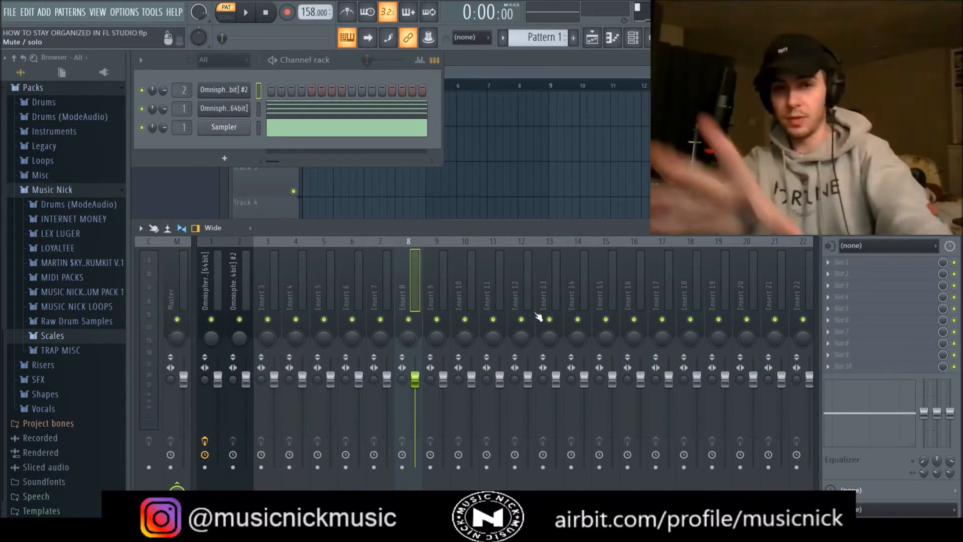
pyautogui.press('F9')
pyautogui.press('F6')
pyautogui.press('F6')
pyautogui.press('F9')
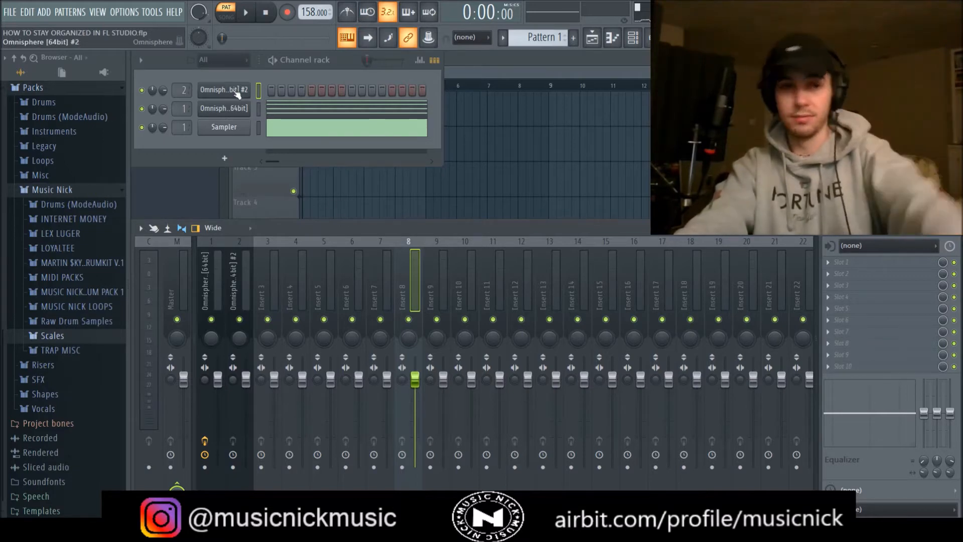
# Step: Start an Omnisphere #2 melody with short F6 and C7 notes at the start of bar 1 and audition it
pyautogui.press('F7')
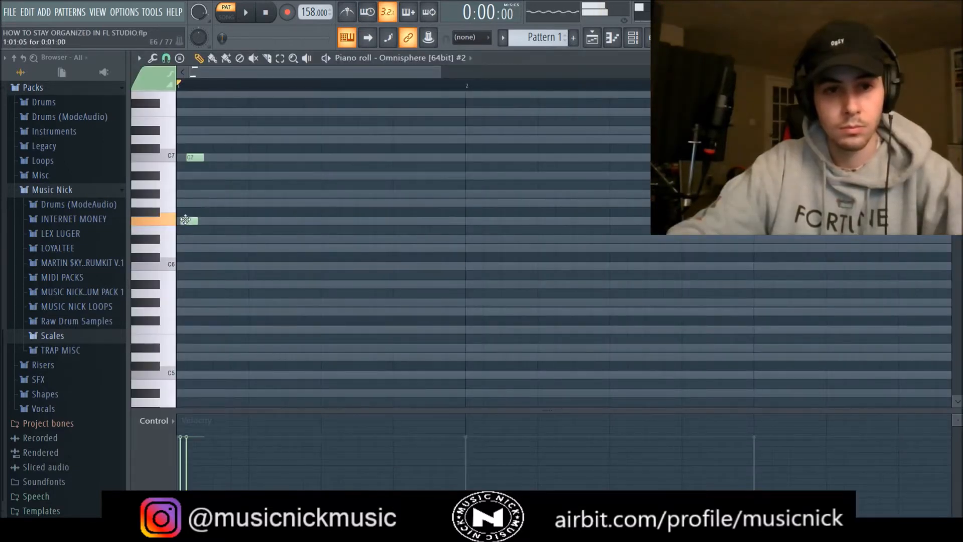
pyautogui.press('space')
pyautogui.press('space')
pyautogui.press('space')
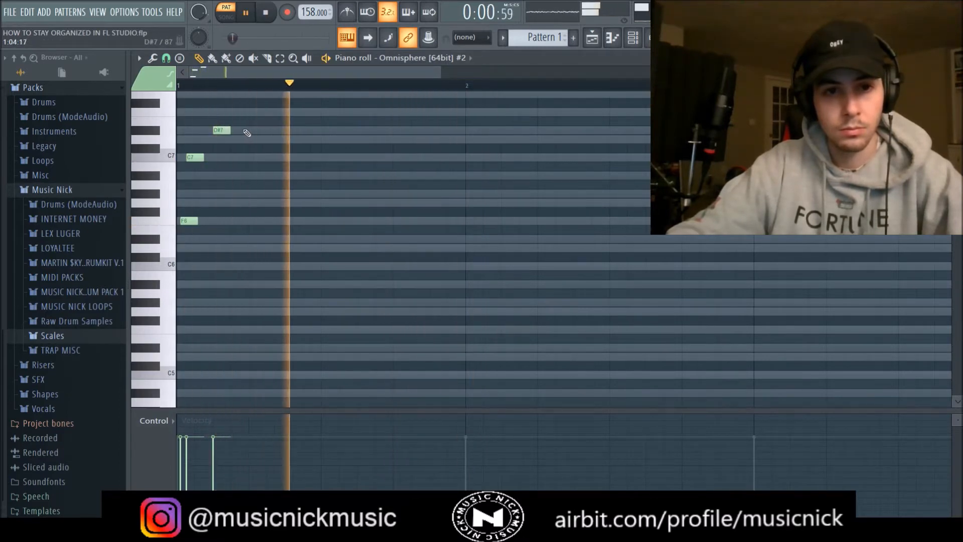
# Step: Try G7 and G#7 as the third melody note in bar 1, auditioning the phrase with each
pyautogui.scroll(1, 219, 150)
pyautogui.press('space')
pyautogui.press('space')
pyautogui.click(257, 121)
pyautogui.scroll(2, 264, 172)
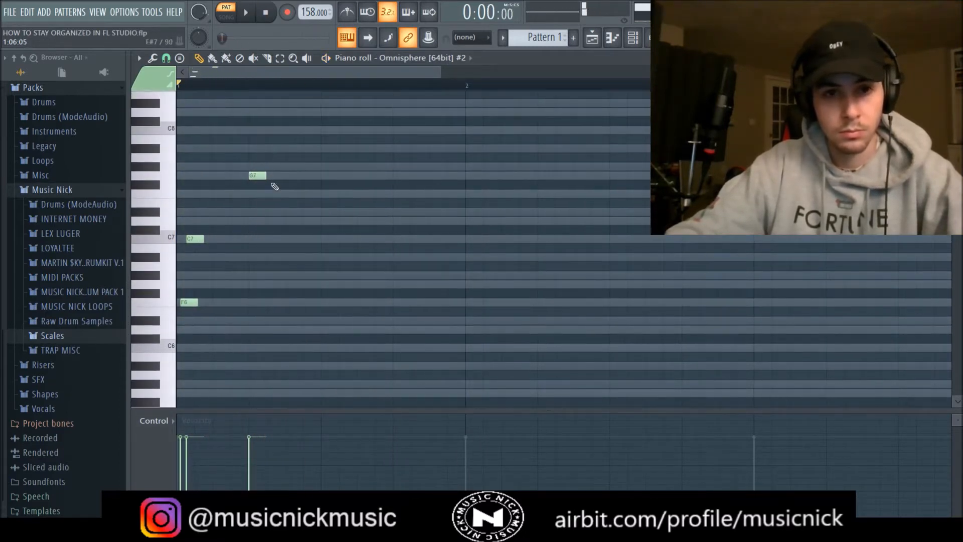
pyautogui.rightClick(257, 175)
pyautogui.press('space')
pyautogui.press('space')
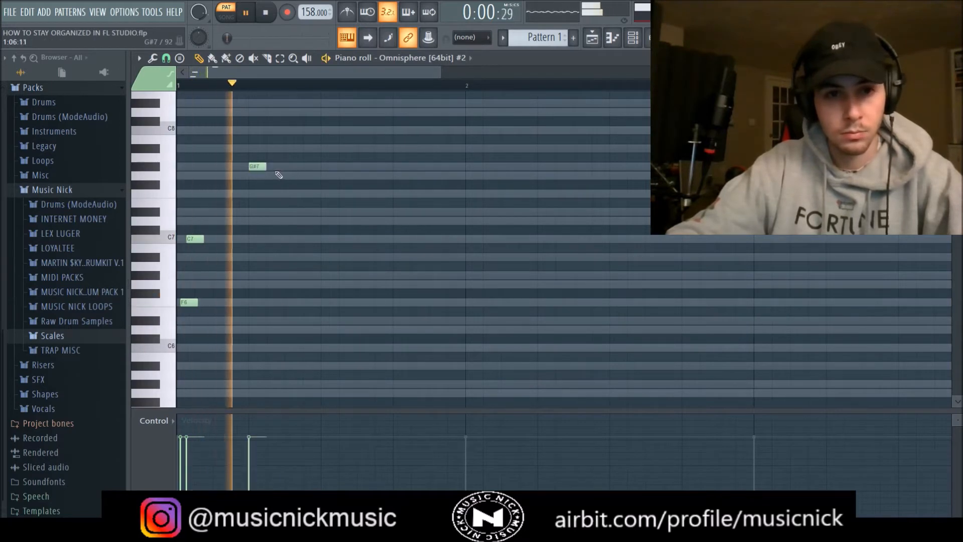
# Step: Try C8 as the third melody note, replace it with a short G7 and audition the phrase
pyautogui.press('space')
pyautogui.click(257, 130)
pyautogui.rightClick(257, 129)
pyautogui.press('space')
pyautogui.click(256, 175)
pyautogui.press('space')
pyautogui.press('space')
# Step: Try a short D#7 as the fourth melody note at two positions in bar 1, auditioning and deleting each
pyautogui.click(292, 211)
pyautogui.rightClick(293, 212)
pyautogui.press('space')
pyautogui.press('space')
pyautogui.click(327, 210)
pyautogui.rightClick(329, 211)
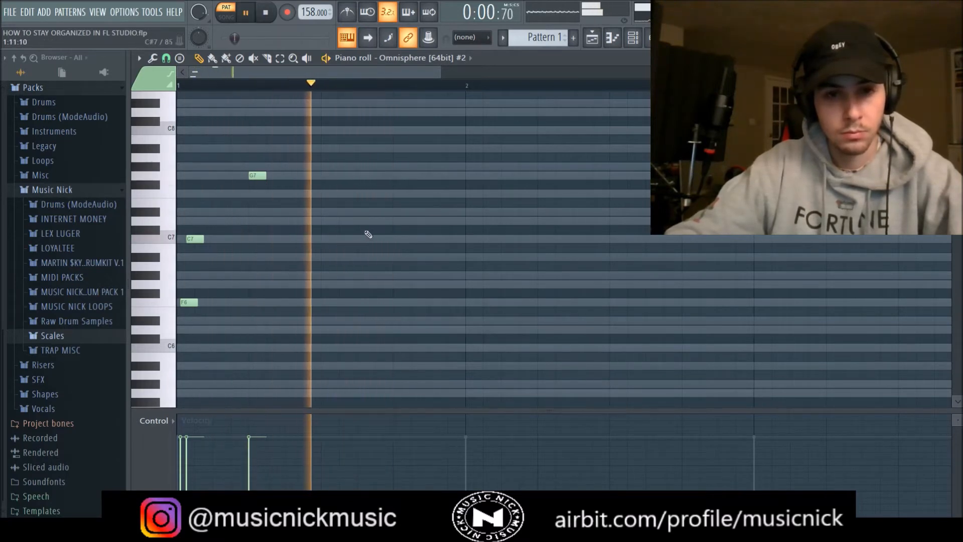
pyautogui.scroll(-2, 342, 248)
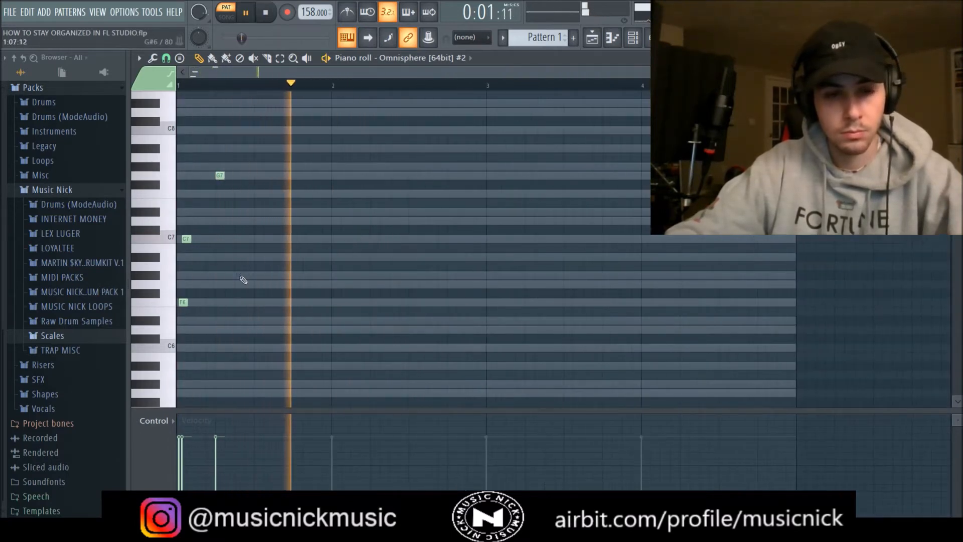
pyautogui.scroll(-1, 271, 291)
pyautogui.press('space')
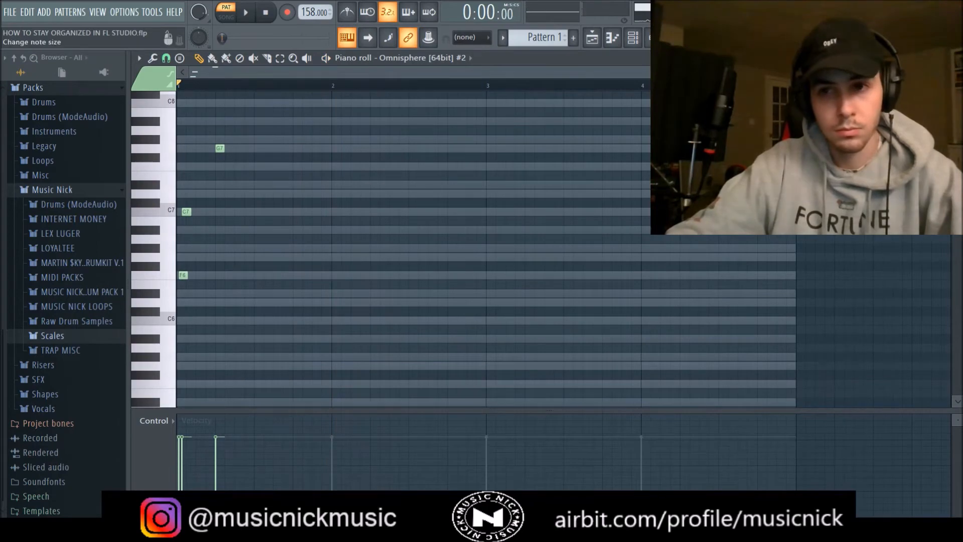
# Step: Lower the first Omnisphere insert's volume to -0.9 dB while the pattern plays
pyautogui.press('F7')
pyautogui.press('space')
pyautogui.click(221, 384)
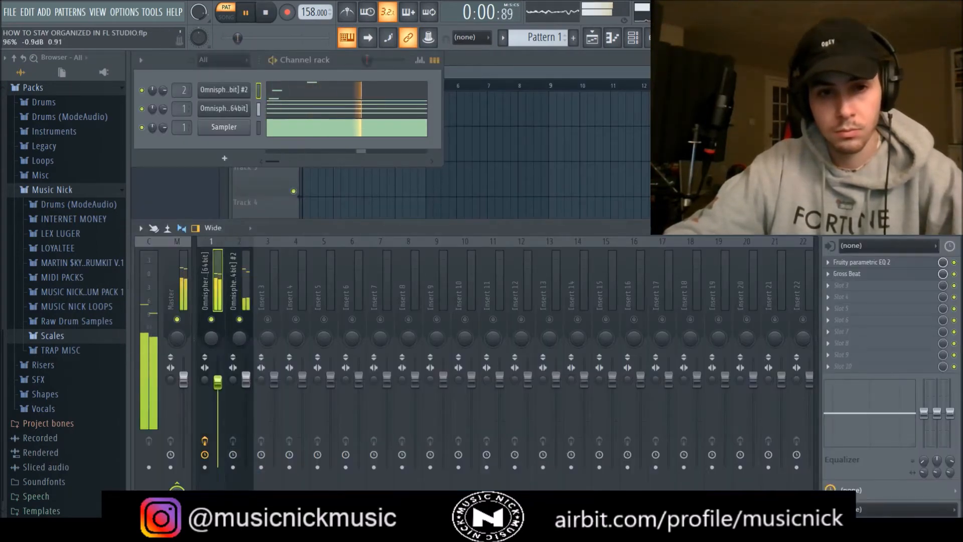
# Step: Open the second Omnisphere channel's notes in the piano roll and play its three-note phrase
pyautogui.press('F7')
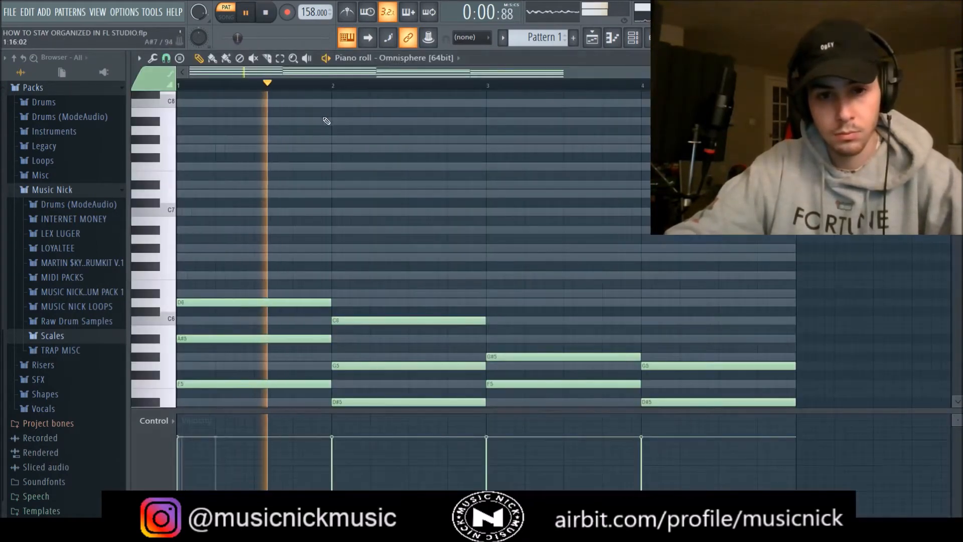
pyautogui.press('F7')
pyautogui.click(312, 96)
pyautogui.press('space')
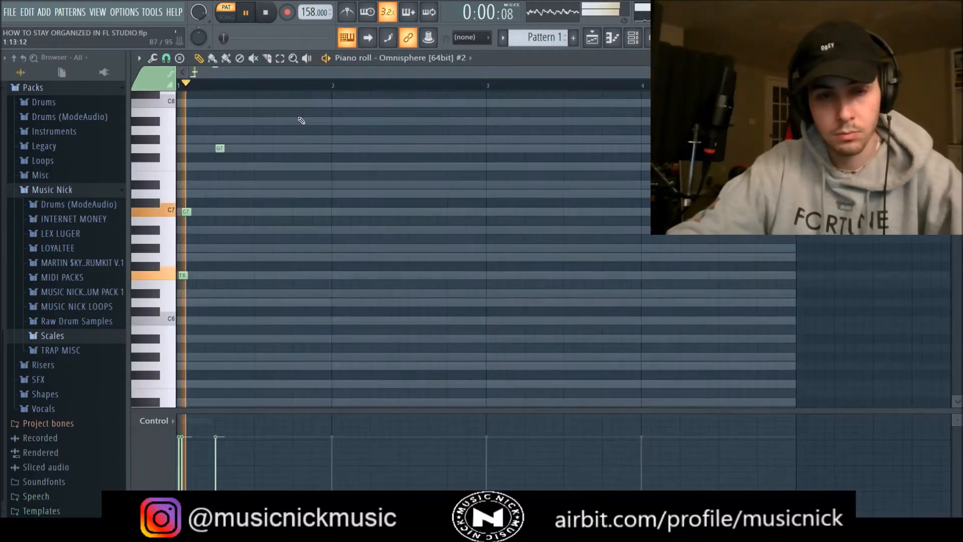
pyautogui.press('space')
# Step: Duplicate the three-note phrase F6, C7, G7 so the copy starts on beat 4 of bar 1, and audition it
pyautogui.moveTo(289, 305); pyautogui.dragTo(161, 125)
pyautogui.press('space')
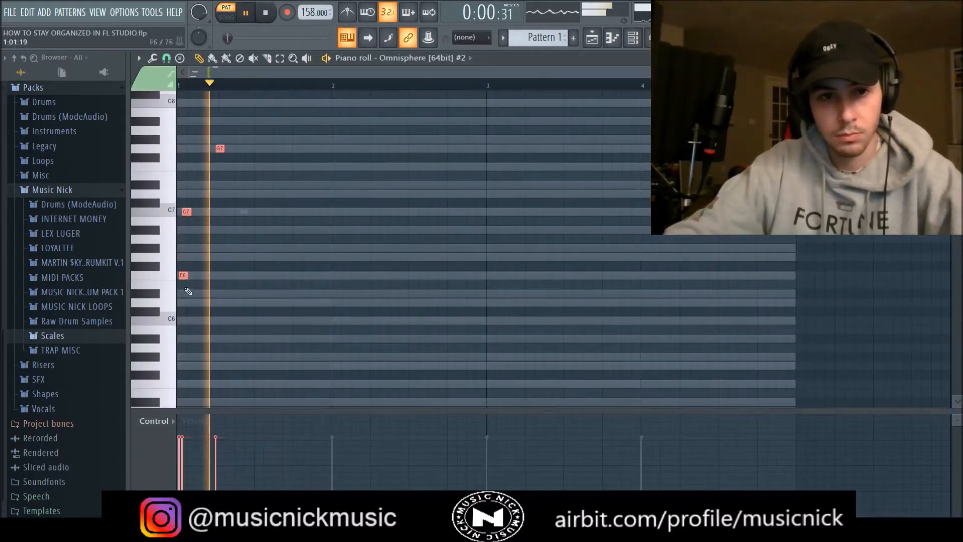
pyautogui.hotkey('ctrl', 'b')
pyautogui.moveTo(305, 282); pyautogui.dragTo(296, 282)
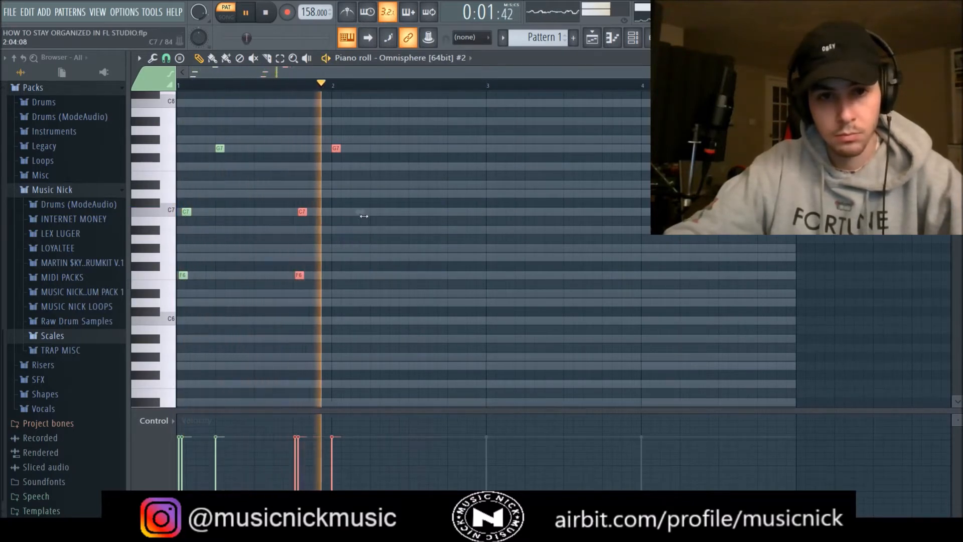
pyautogui.moveTo(301, 276)
pyautogui.mouseDown()
pyautogui.moveTo(325, 276)
pyautogui.moveTo(289, 276)
pyautogui.moveTo(298, 276)
pyautogui.mouseUp()
pyautogui.press('space')
pyautogui.press('space')
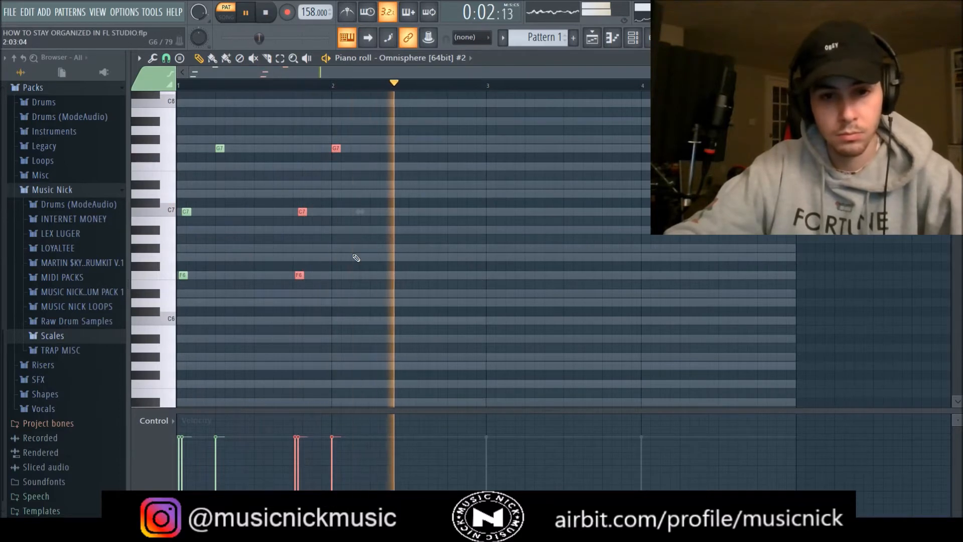
pyautogui.press('space')
# Step: Duplicate the whole melody into bars 3 and 4 with slightly varied note velocities, and play the pattern
pyautogui.hotkey('ctrl', 'a')
pyautogui.hotkey('ctrl', 'b')
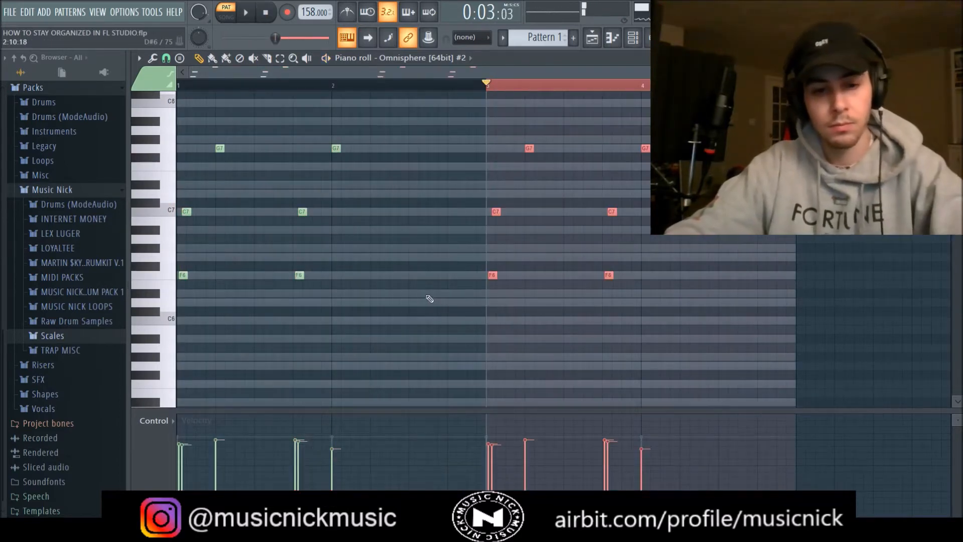
pyautogui.hotkey('ctrl', 'a')
pyautogui.press('space')
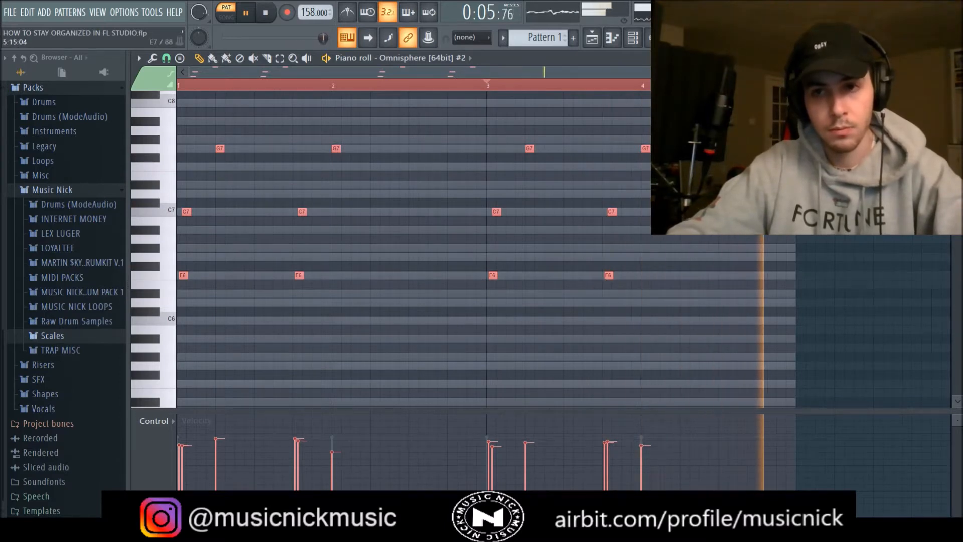
# Step: Lower the second Omnisphere insert's volume and load Fruity parametric EQ 2 into its first effect slot
pyautogui.press('F7')
pyautogui.moveTo(245, 378); pyautogui.dragTo(245, 394)
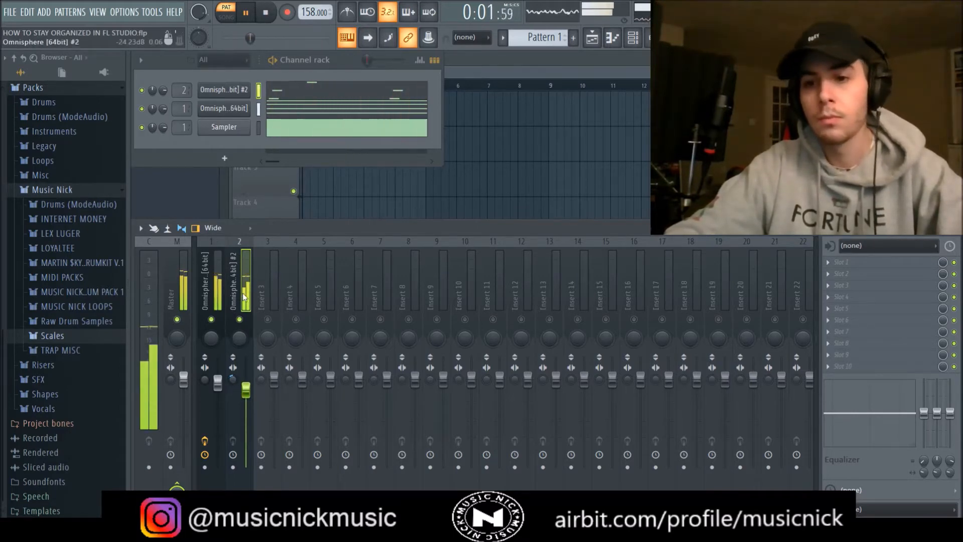
pyautogui.click(843, 264)
pyautogui.click(694, 357)
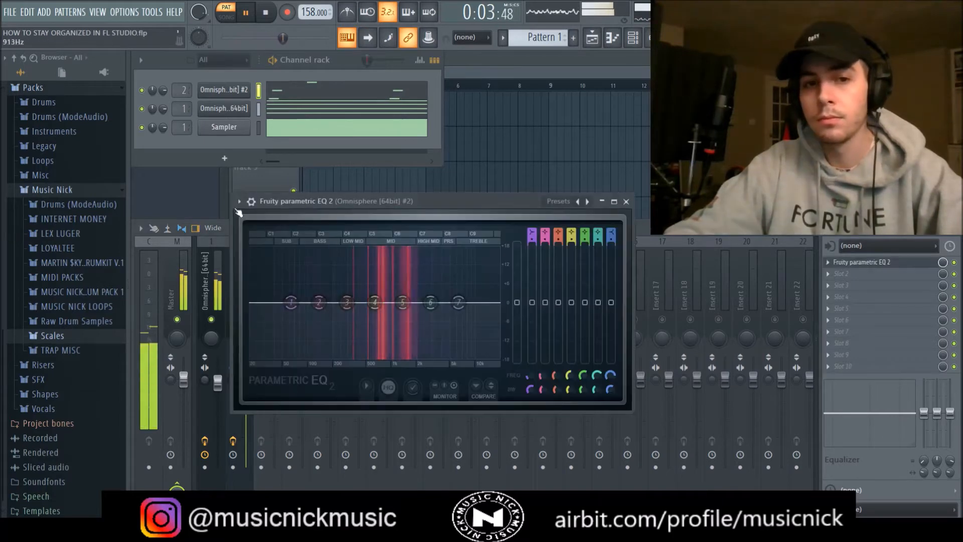
# Step: Apply the 30Hz + 18kHz cut preset and raise its high pass band to about 199 Hz with a gentler curve
pyautogui.click(239, 203)
pyautogui.click(349, 302)
pyautogui.moveTo(264, 302); pyautogui.dragTo(327, 302)
pyautogui.press('space')
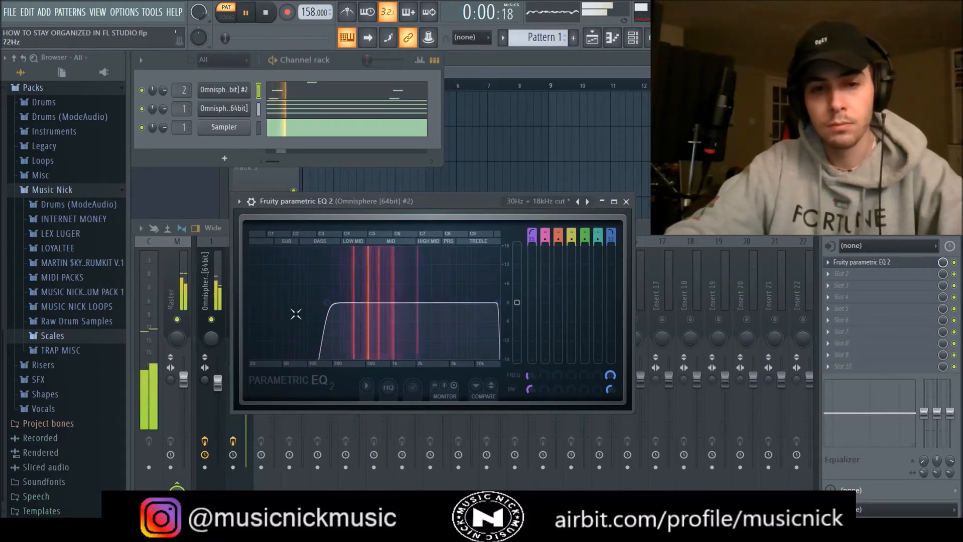
pyautogui.scroll(-3, 327, 303)
pyautogui.scroll(-3, 494, 304)
pyautogui.scroll(5, 335, 303)
pyautogui.moveTo(336, 304); pyautogui.dragTo(337, 304)
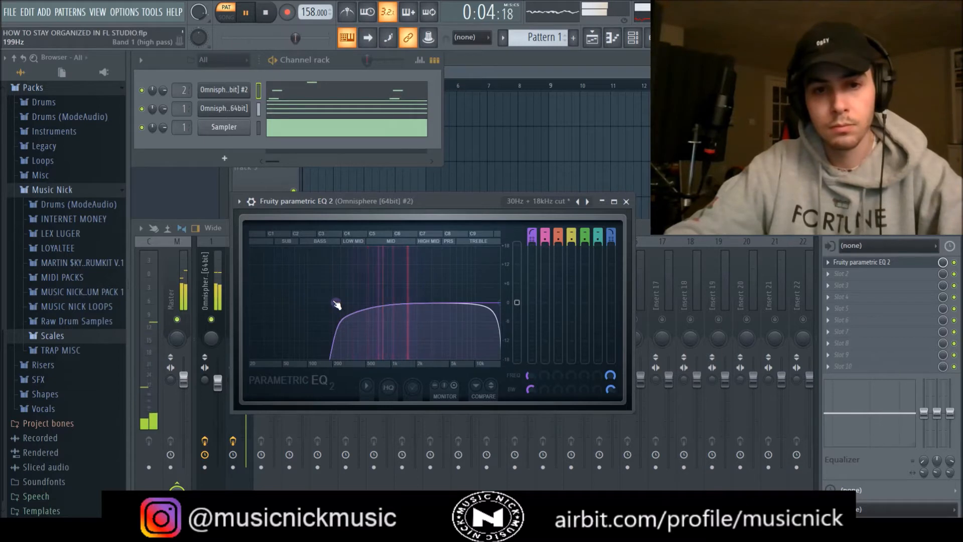
pyautogui.press('space')
pyautogui.press('Escape')
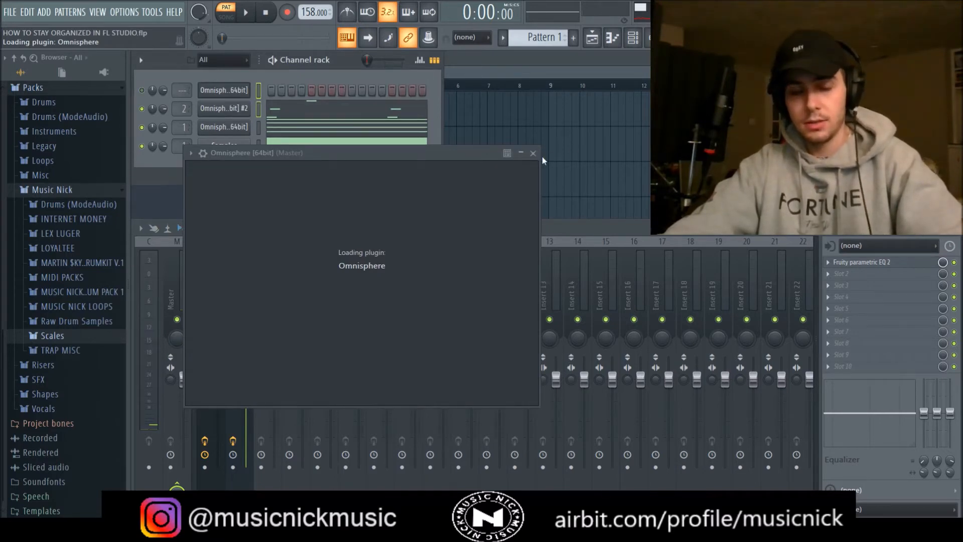
# Step: Route the new third Omnisphere channel to mixer insert 3 and load the Flute - Russian patch from Internet Money
pyautogui.click(270, 279)
pyautogui.hotkey('ctrl', 'l')
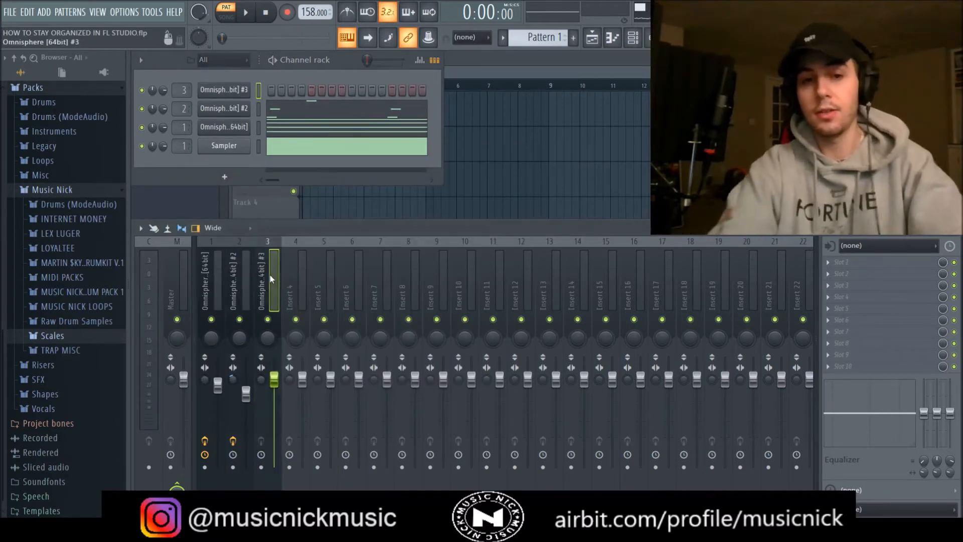
pyautogui.click(245, 91)
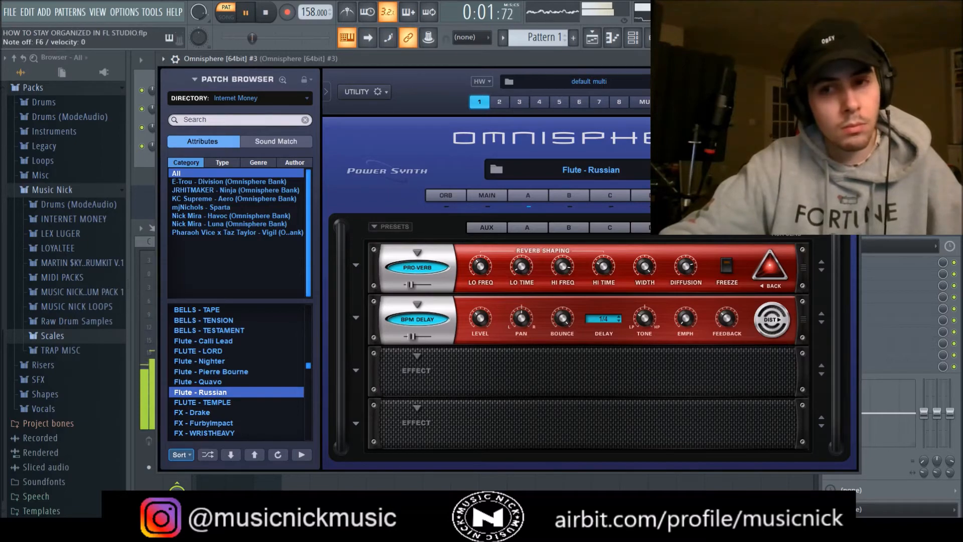
pyautogui.press('Escape')
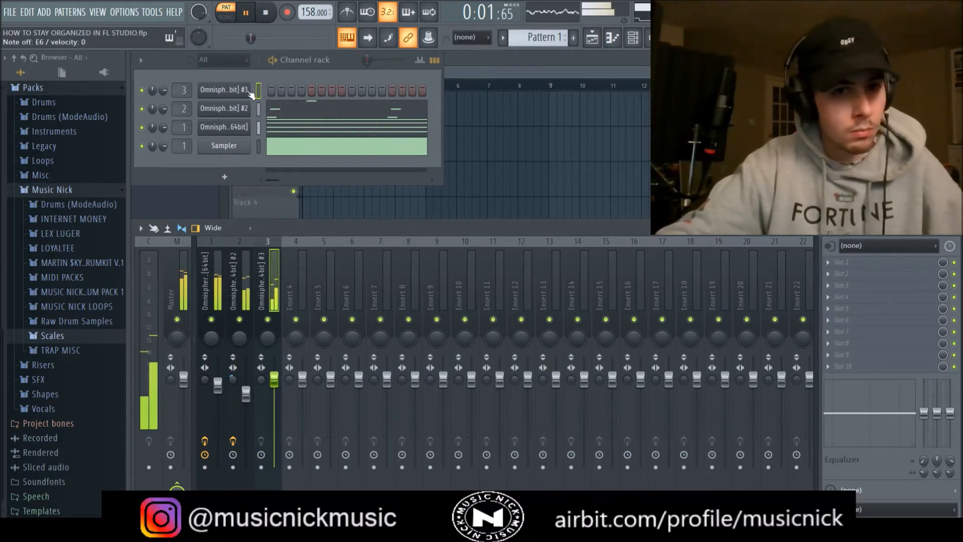
# Step: Place a C6 note at the start of bar 1 for the third Omnisphere and lengthen it to one beat
pyautogui.press('F7')
pyautogui.press('space')
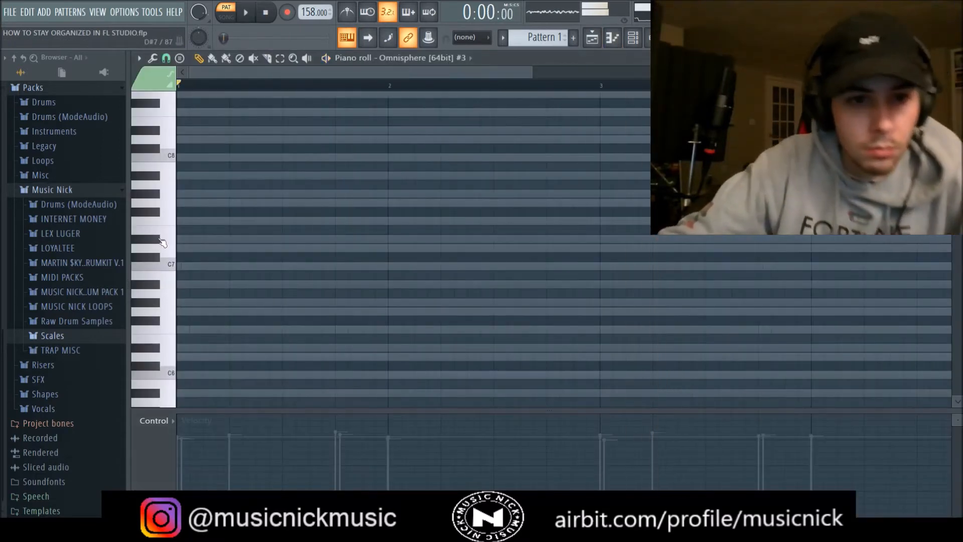
pyautogui.scroll(-3, 171, 281)
pyautogui.press('space')
pyautogui.click(182, 293)
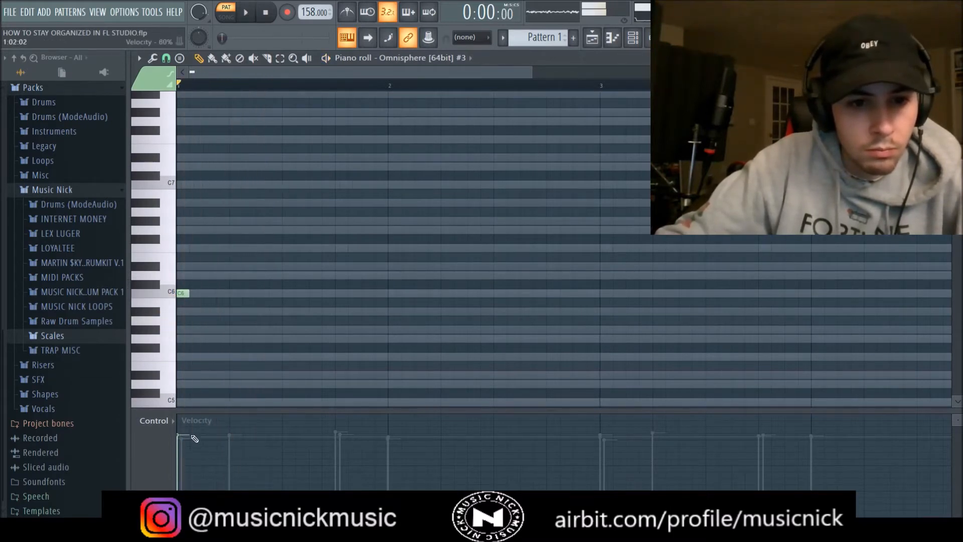
pyautogui.press('space')
pyautogui.moveTo(190, 295); pyautogui.dragTo(230, 294)
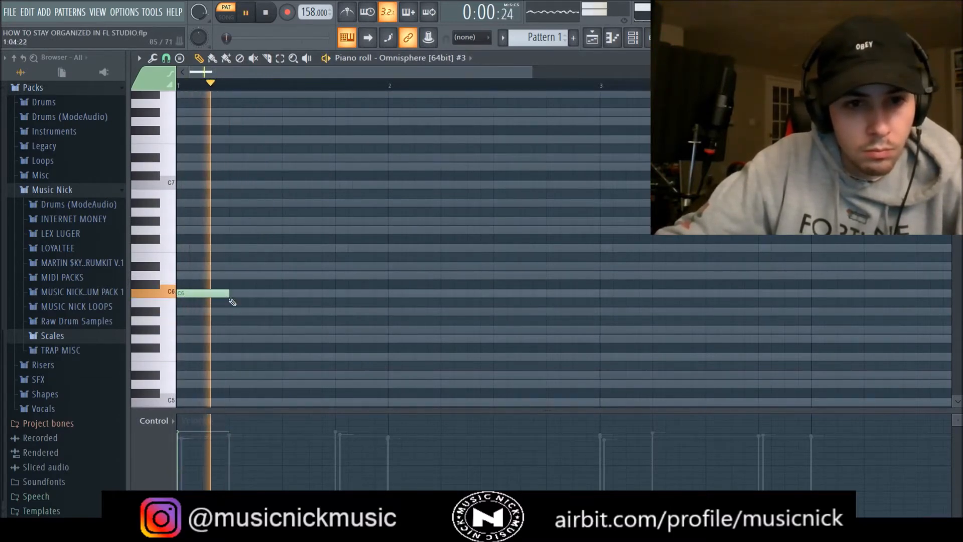
# Step: Try G6 on beats 2 and 3 of bar 1, with E6, D#6 and F6 on beat 4, deleting each note
pyautogui.click(236, 233)
pyautogui.rightClick(275, 234)
pyautogui.press('space')
pyautogui.click(285, 230)
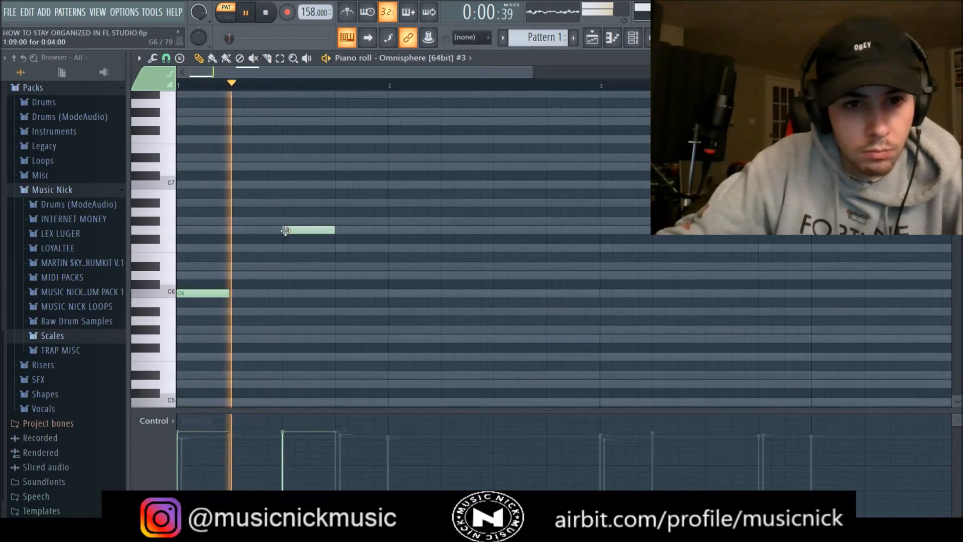
pyautogui.click(337, 257)
pyautogui.rightClick(342, 257)
pyautogui.click(348, 266)
pyautogui.rightClick(346, 266)
pyautogui.click(355, 249)
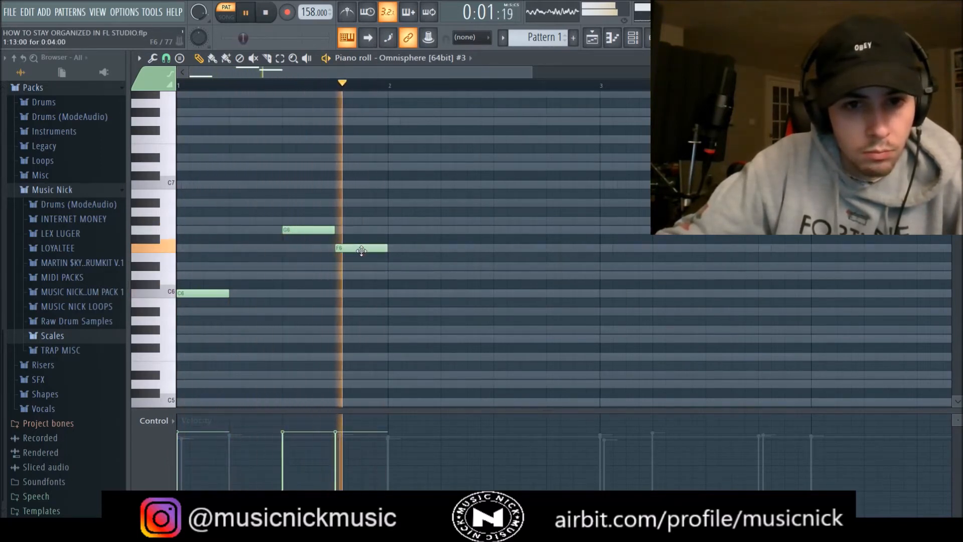
pyautogui.rightClick(360, 249)
pyautogui.rightClick(292, 230)
# Step: Try G#6 on beat 3 of bar 1 followed by G6 on beat 4, and delete both
pyautogui.click(286, 221)
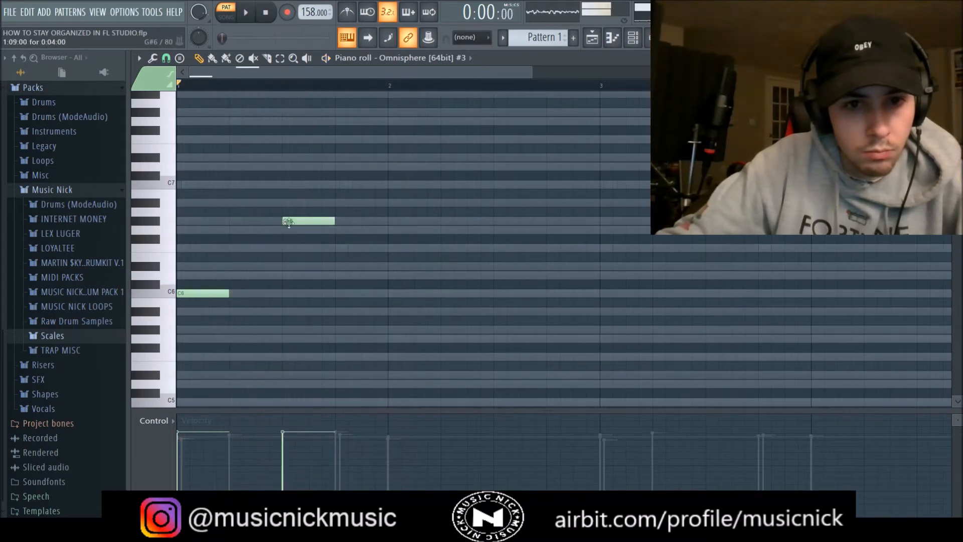
pyautogui.click(338, 230)
pyautogui.rightClick(339, 231)
pyautogui.rightClick(300, 221)
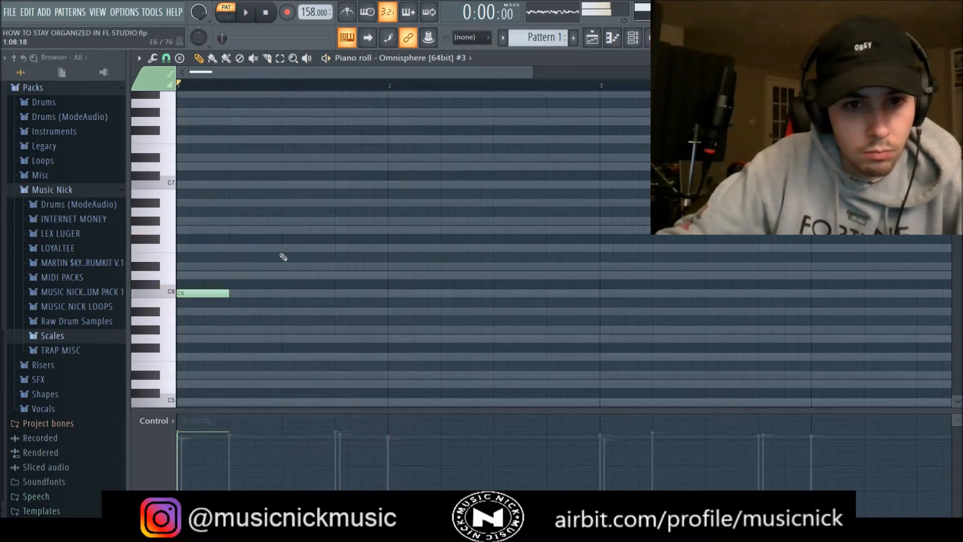
# Step: Try F6 on beat 3 of bar 1 with D#6 and C6 on beat 4, and delete them all
pyautogui.click(283, 248)
pyautogui.click(340, 266)
pyautogui.rightClick(360, 268)
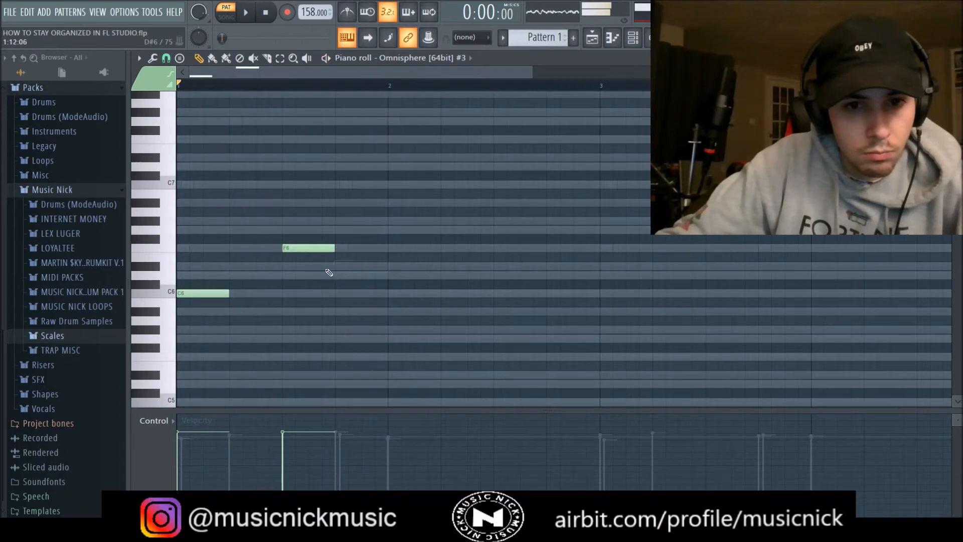
pyautogui.click(340, 293)
pyautogui.rightClick(340, 293)
pyautogui.rightClick(313, 252)
# Step: Add a one-beat G6 on beat 3 and a one-beat C6 on beat 4 of bar 1, and audition the phrase
pyautogui.press('space')
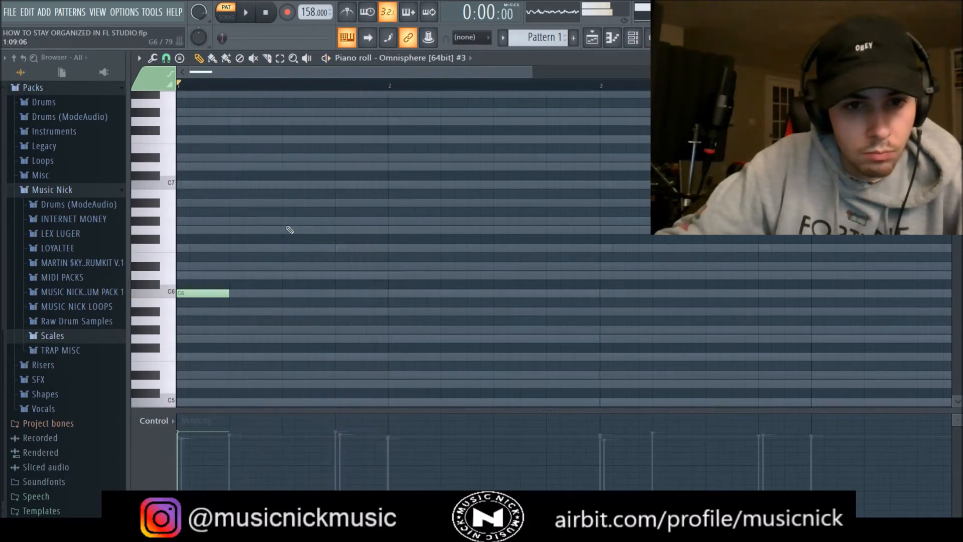
pyautogui.press('space')
pyautogui.click(341, 293)
pyautogui.press('space')
pyautogui.rightClick(286, 222)
pyautogui.click(285, 229)
pyautogui.press('space')
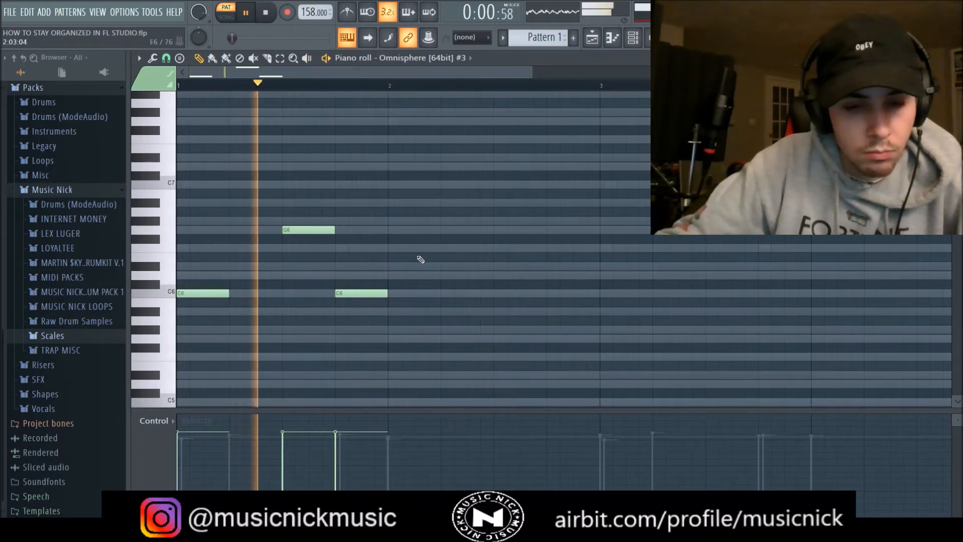
# Step: Add a one-beat G6 on beat 3 of bar 2 and replay the pattern
pyautogui.click(526, 230)
pyautogui.press('space')
pyautogui.press('space')
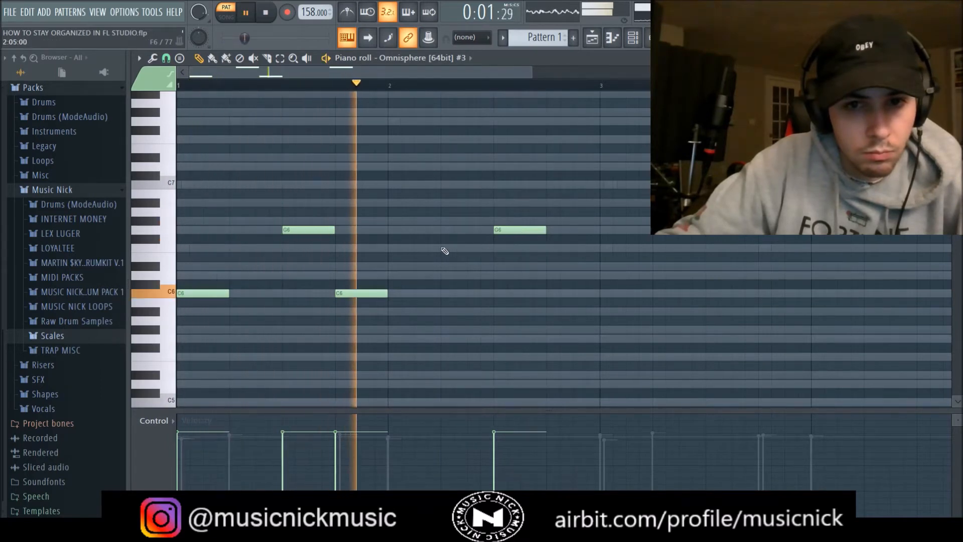
# Step: Try F6, D#6 and D6 on beat 2 of bar 2, auditioning and deleting them
pyautogui.click(464, 248)
pyautogui.rightClick(462, 249)
pyautogui.press('space')
pyautogui.press('space')
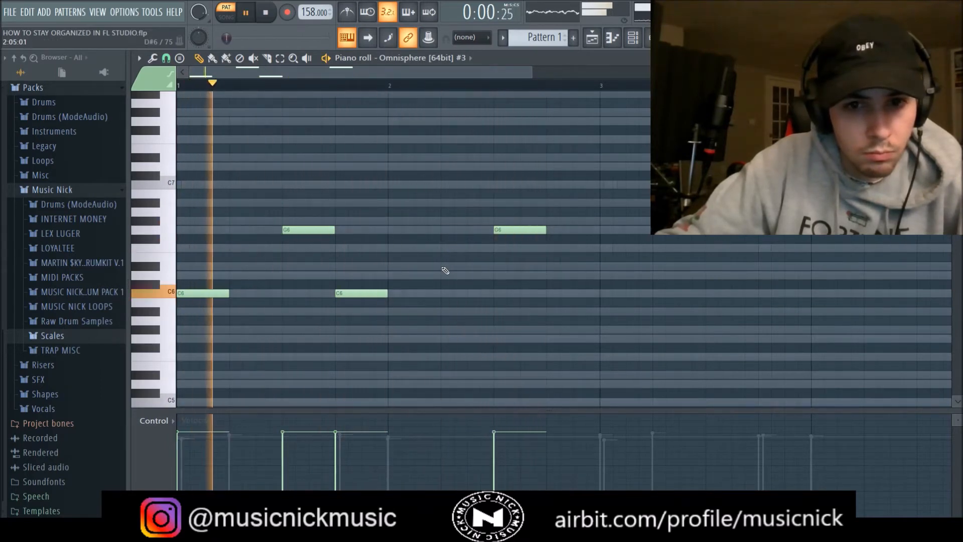
pyautogui.click(443, 266)
pyautogui.moveTo(443, 266); pyautogui.dragTo(442, 274)
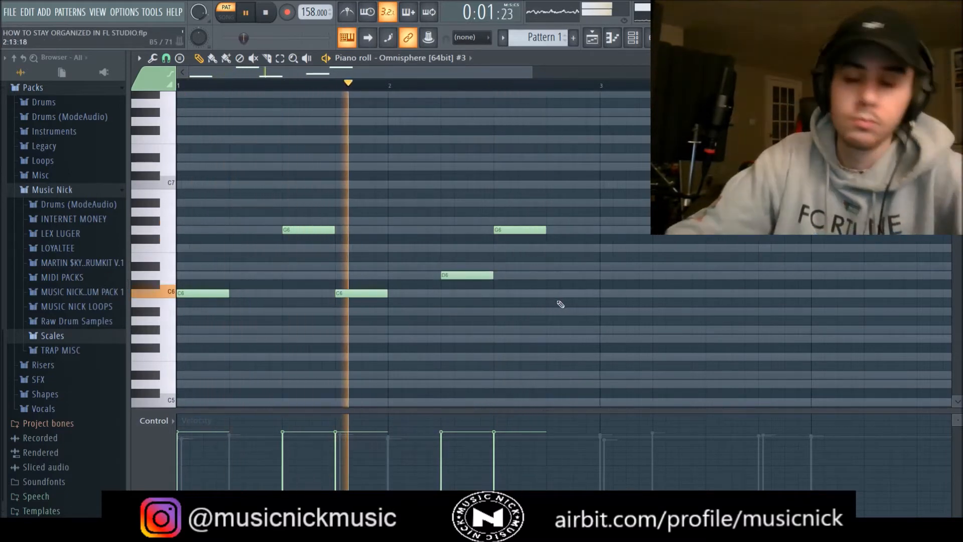
pyautogui.rightClick(454, 275)
pyautogui.press('space')
# Step: Add a one-beat C6 on beat 2 of bar 2 and duplicate the two-bar flute phrase into bars 3 and 4
pyautogui.click(454, 293)
pyautogui.press('space')
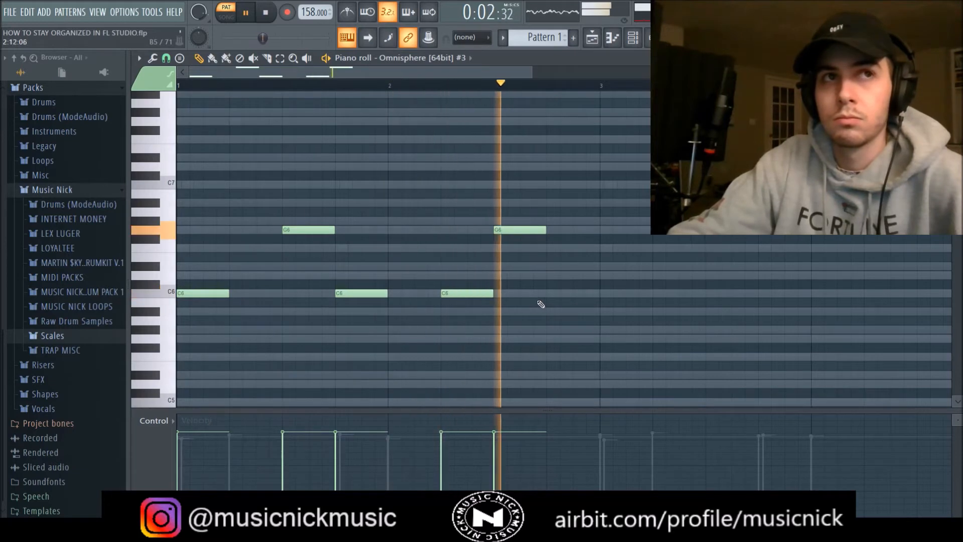
pyautogui.scroll(-2, 552, 254)
pyautogui.scroll(-1, 553, 253)
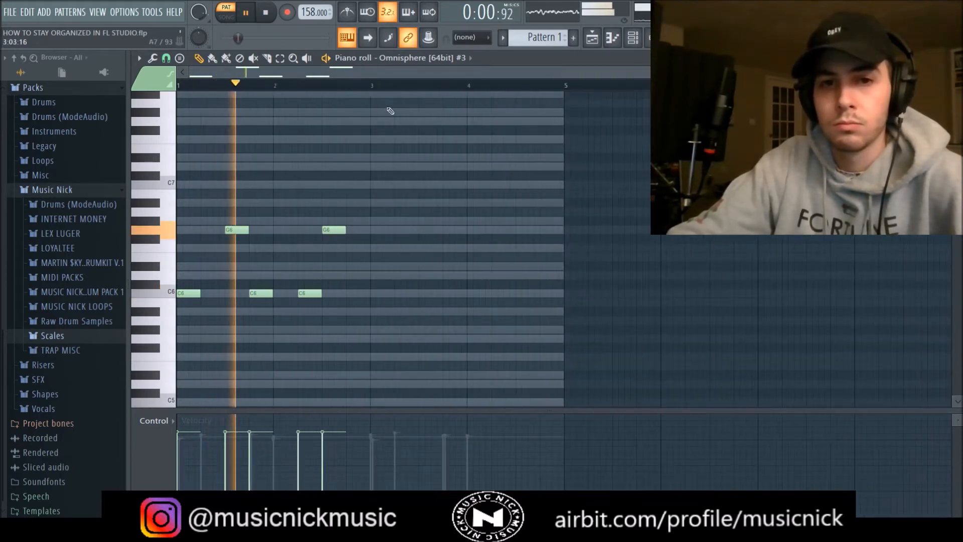
pyautogui.hotkey('ctrl', 'a')
pyautogui.hotkey('ctrl', 'b')
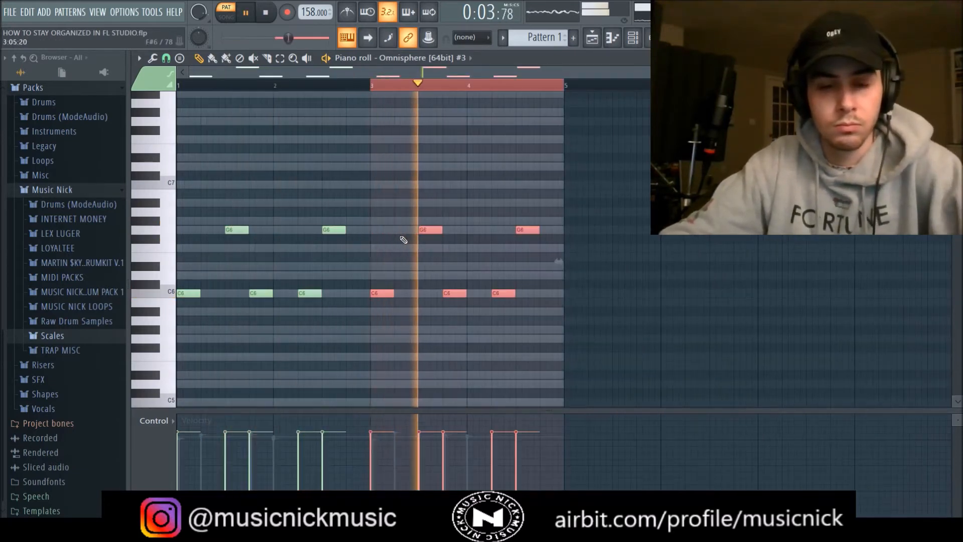
# Step: Add a one-beat D#6 on the last beat of bar 4, vary the flute notes' velocities and close the piano roll
pyautogui.click(541, 227)
pyautogui.click(551, 248)
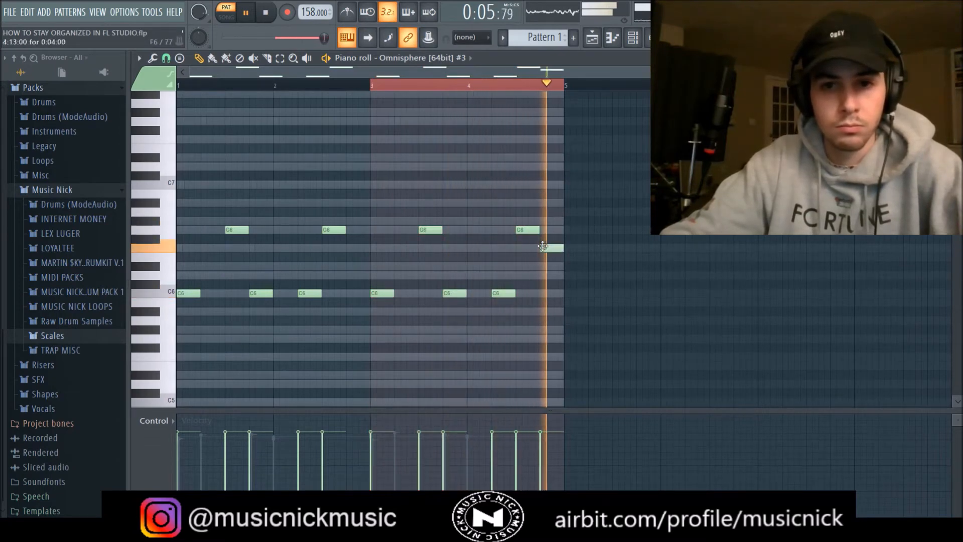
pyautogui.moveTo(551, 247); pyautogui.dragTo(552, 266)
pyautogui.press('space')
pyautogui.scroll(-2, 339, 193)
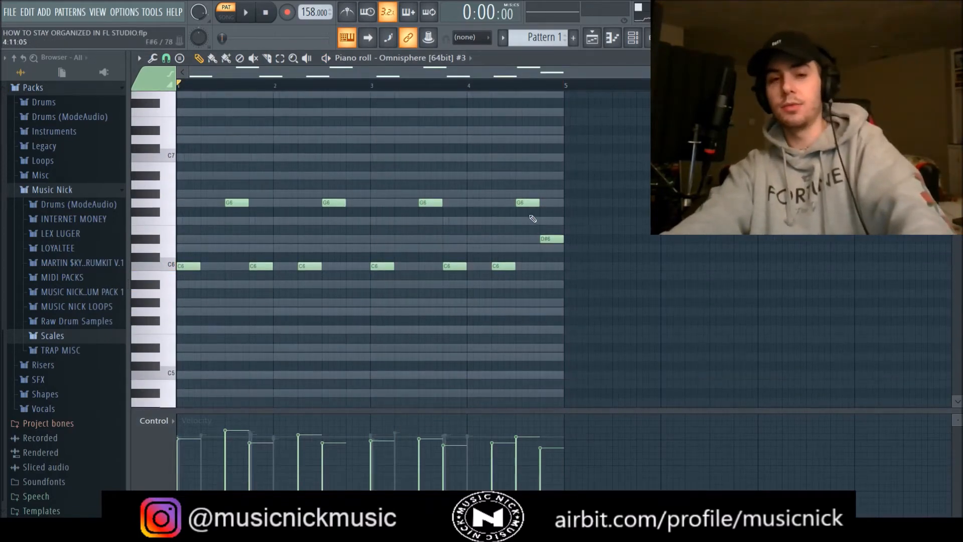
pyautogui.press('Escape')
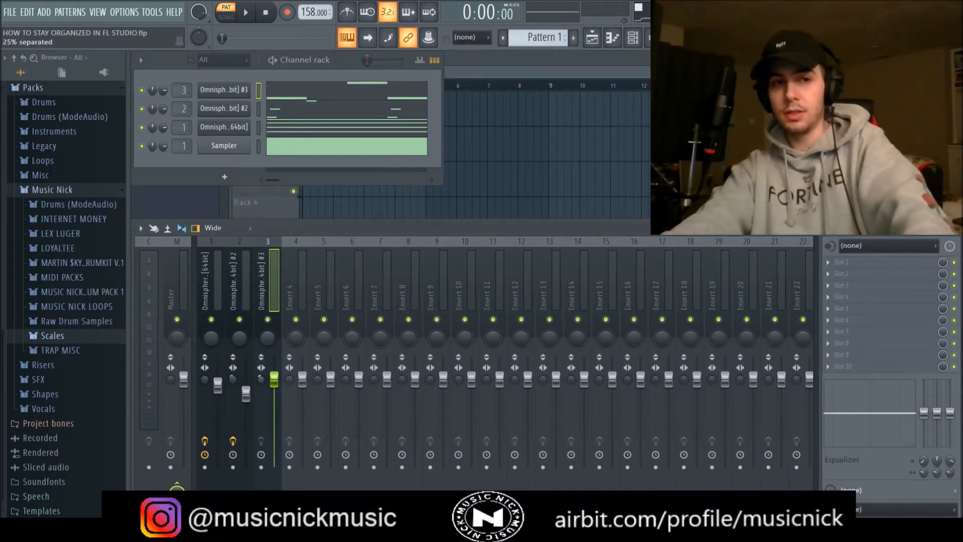
# Step: Set the second Omnisphere insert's volume to -4.4 dB while the pattern plays
pyautogui.press('space')
pyautogui.click(246, 396)
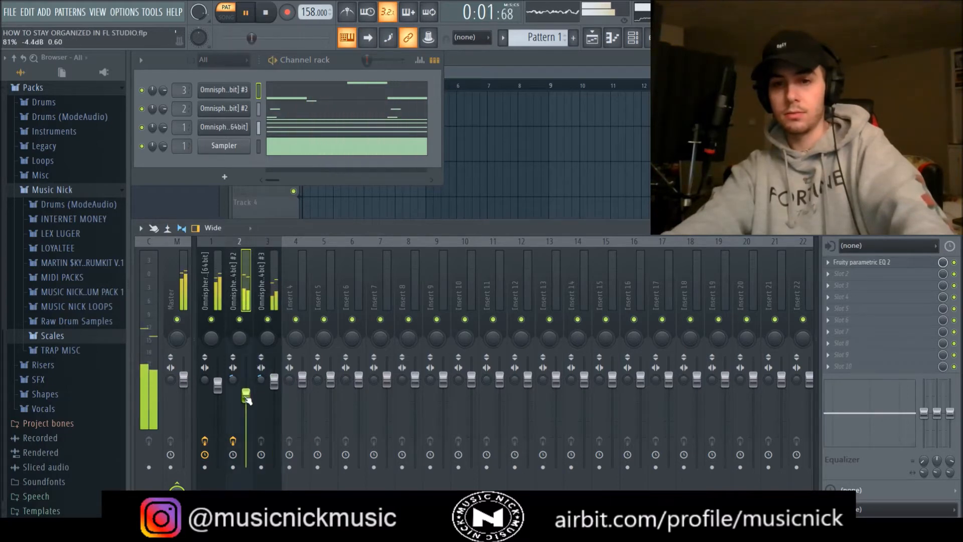
# Step: Slightly lower the mixer volumes of the third and first Omnisphere inserts while the pattern plays
pyautogui.moveTo(275, 383); pyautogui.dragTo(275, 386)
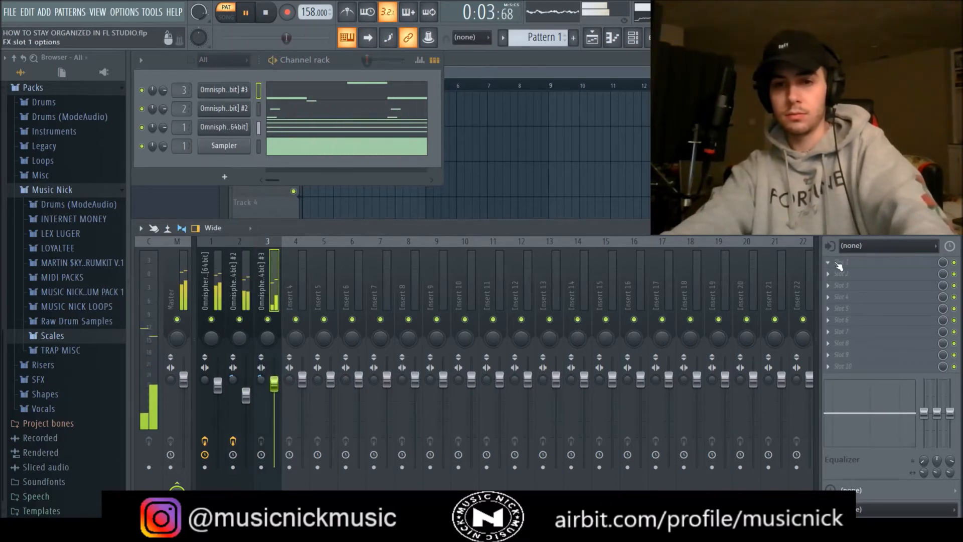
pyautogui.moveTo(215, 400); pyautogui.dragTo(226, 400)
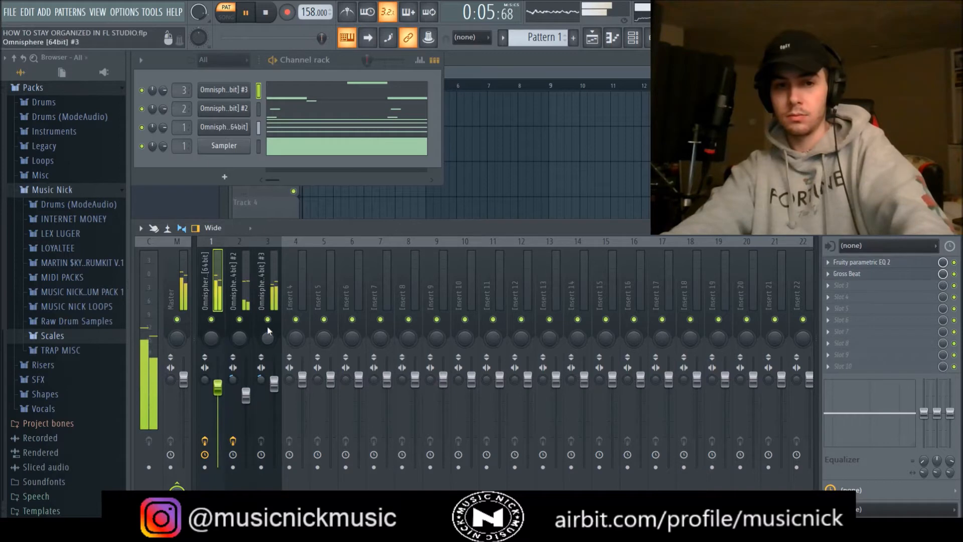
# Step: Add Fruity parametric EQ 2 with the 30Hz + 18kHz cut preset to the third Omnisphere insert, raise its low cut and stop playback
pyautogui.click(271, 293)
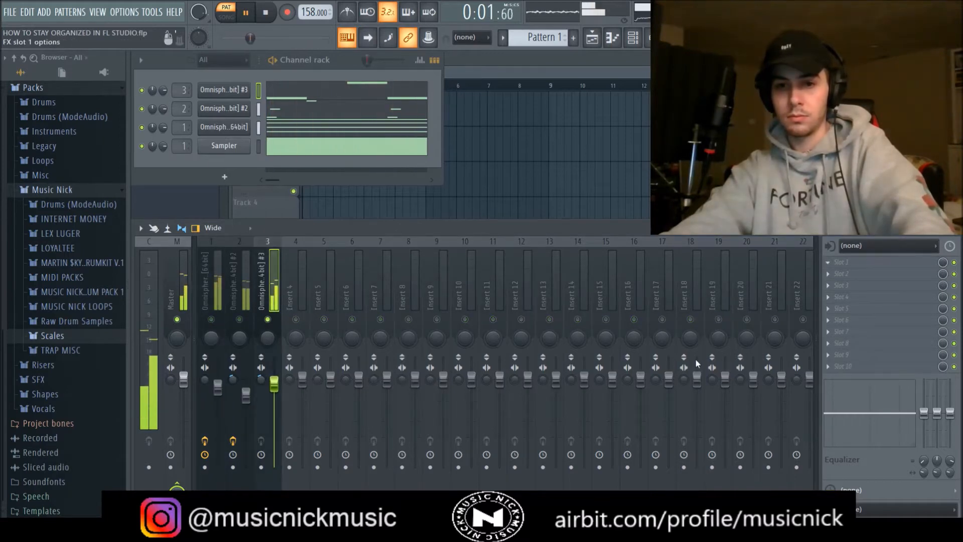
pyautogui.click(696, 364)
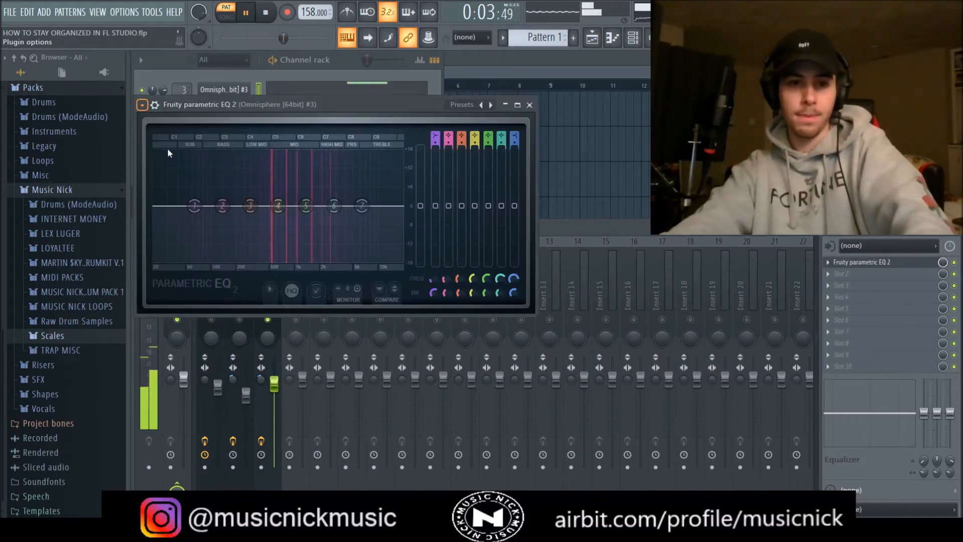
pyautogui.click(337, 191)
pyautogui.moveTo(169, 205); pyautogui.dragTo(234, 206)
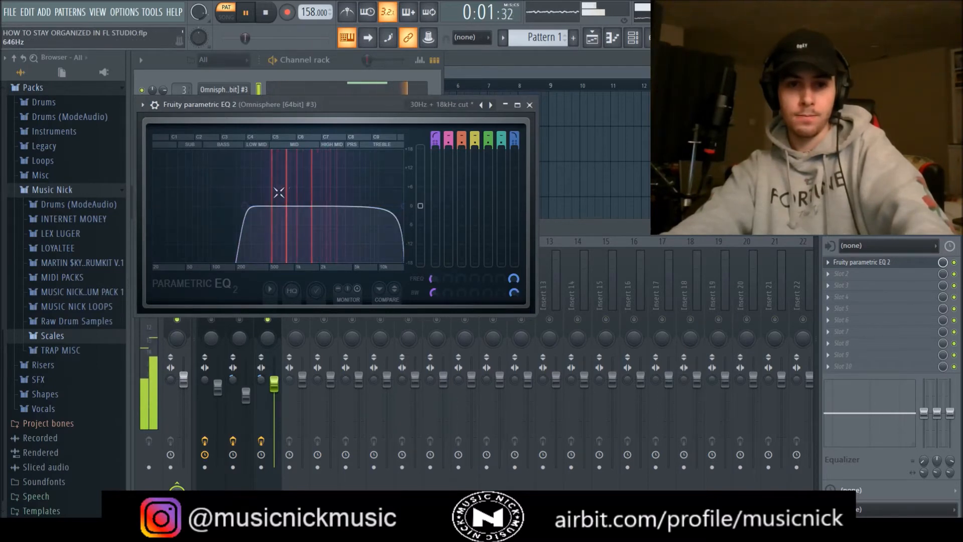
pyautogui.click(529, 105)
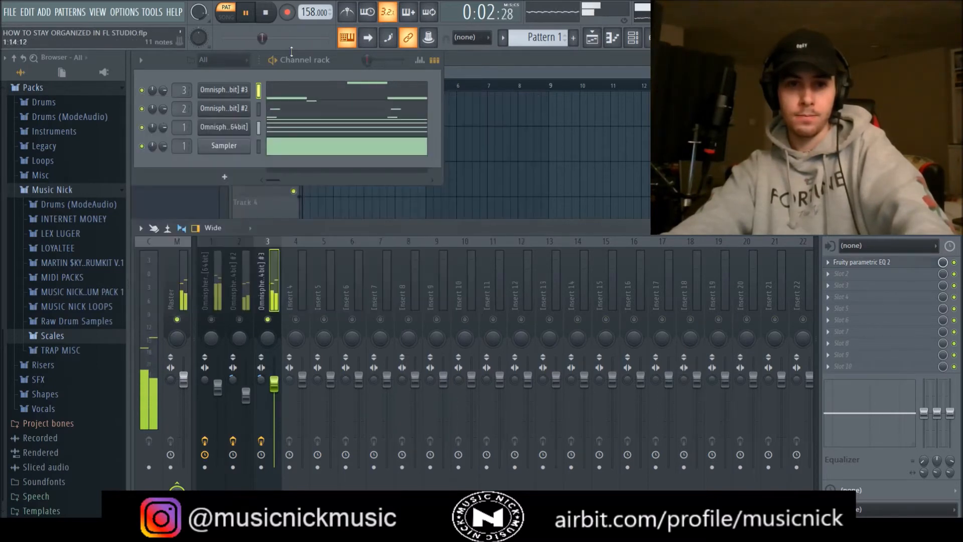
pyautogui.click(267, 14)
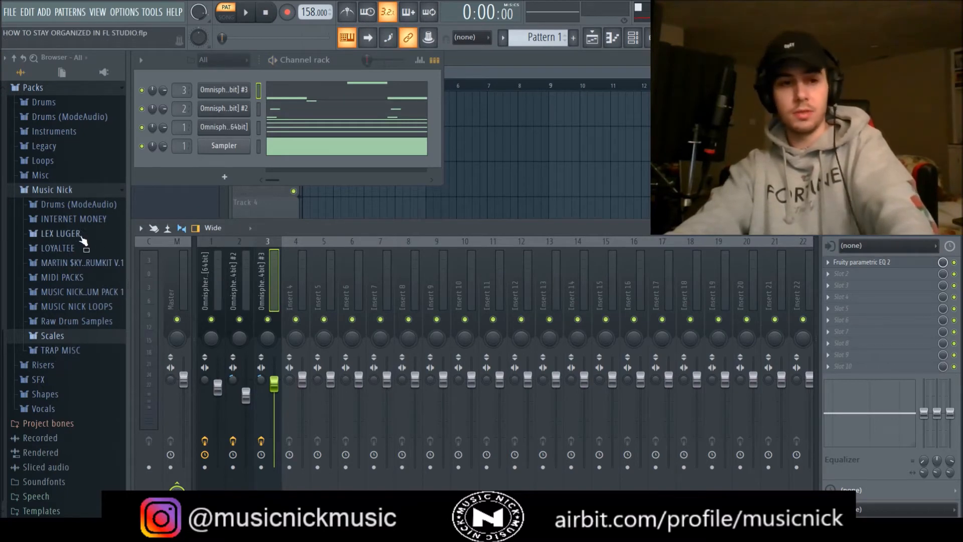
# Step: Open the ClosedHats folder of the mjNichols drum kit inside the INTERNET MONEY pack
pyautogui.click(75, 220)
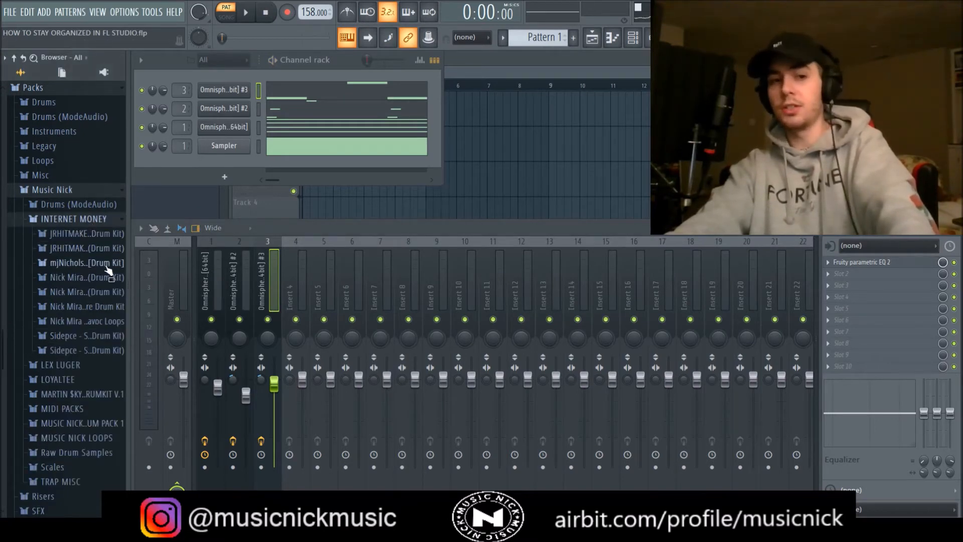
pyautogui.click(102, 265)
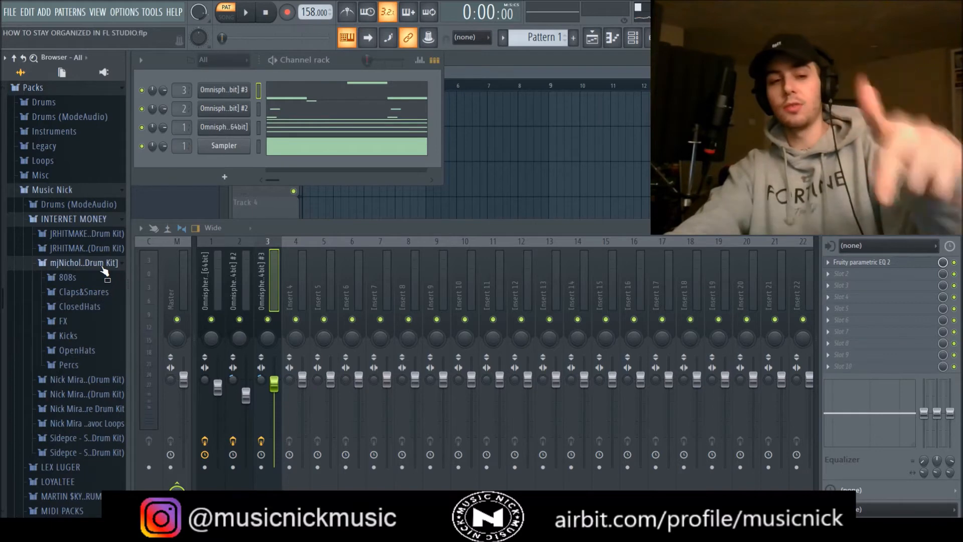
pyautogui.click(83, 350)
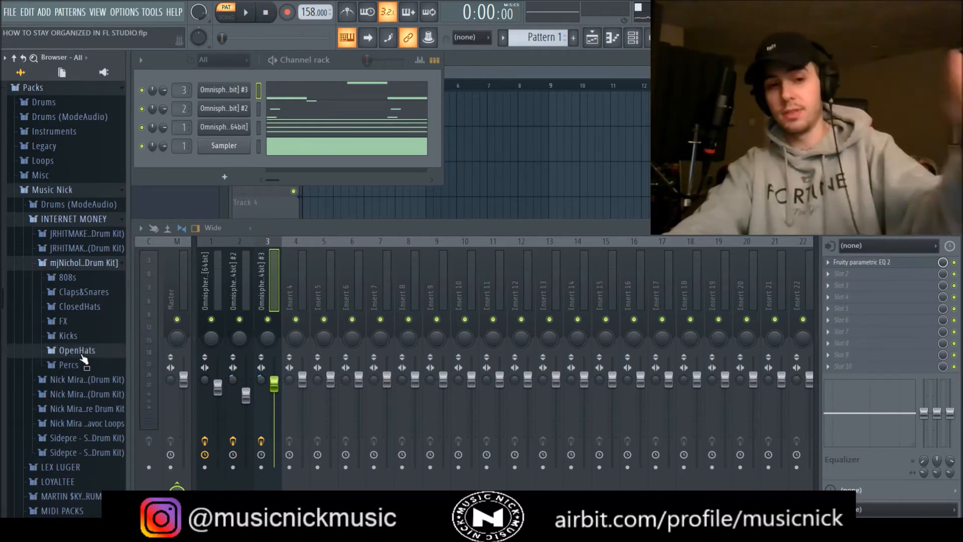
pyautogui.click(88, 349)
pyautogui.click(87, 307)
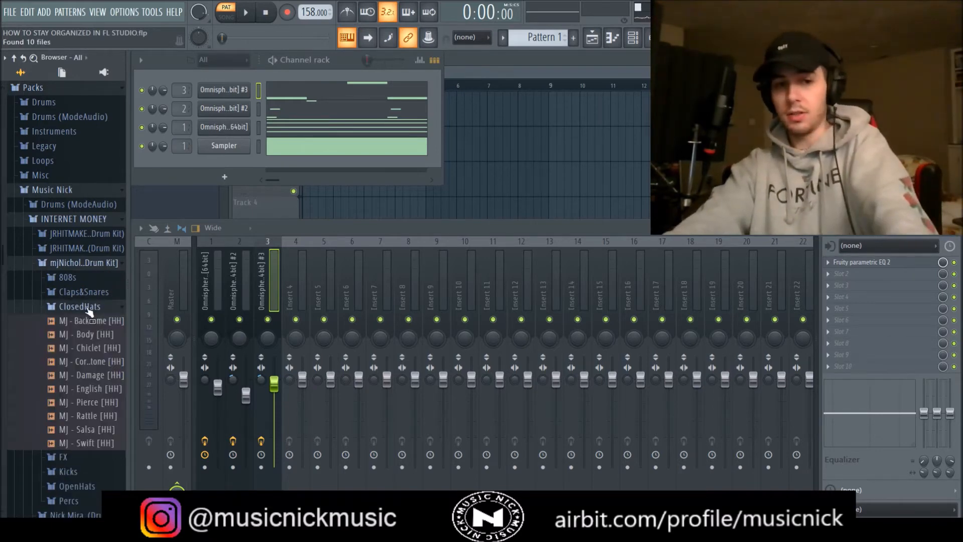
# Step: Audition the closed hi-hat samples over the playing pattern and add MJ - Damage [HH] to the channel rack
pyautogui.scroll(-3, 91, 314)
pyautogui.click(95, 240)
pyautogui.click(98, 253)
pyautogui.press('space')
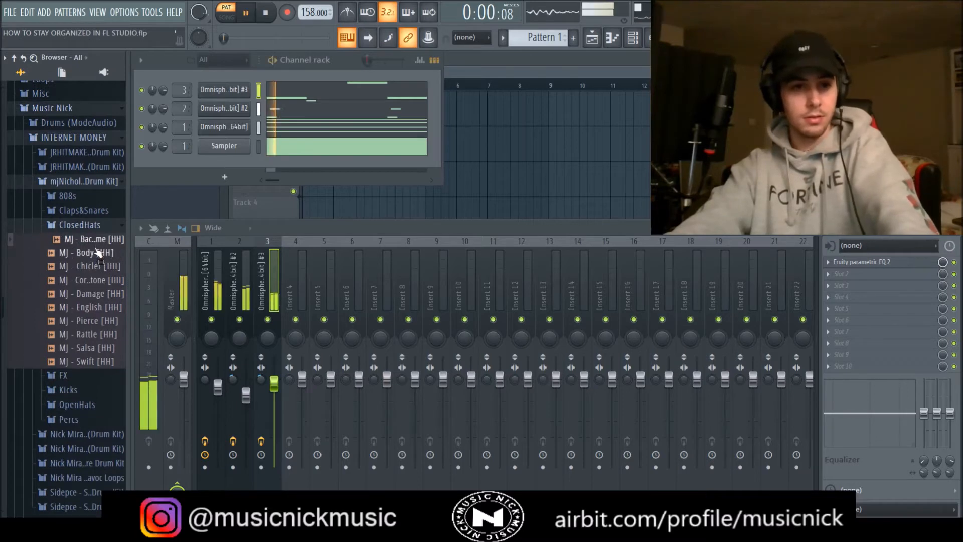
pyautogui.click(98, 268)
pyautogui.click(96, 284)
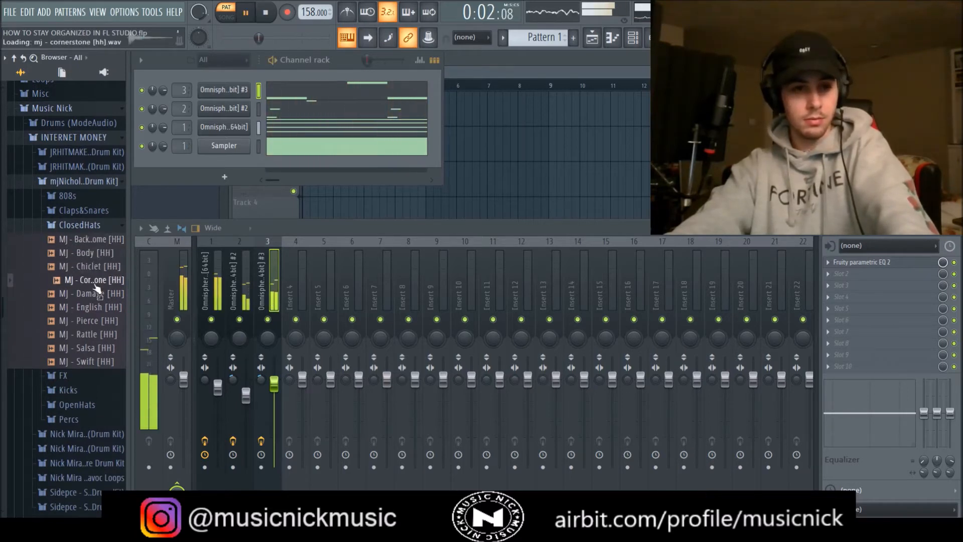
pyautogui.click(95, 298)
pyautogui.moveTo(93, 300); pyautogui.dragTo(221, 166)
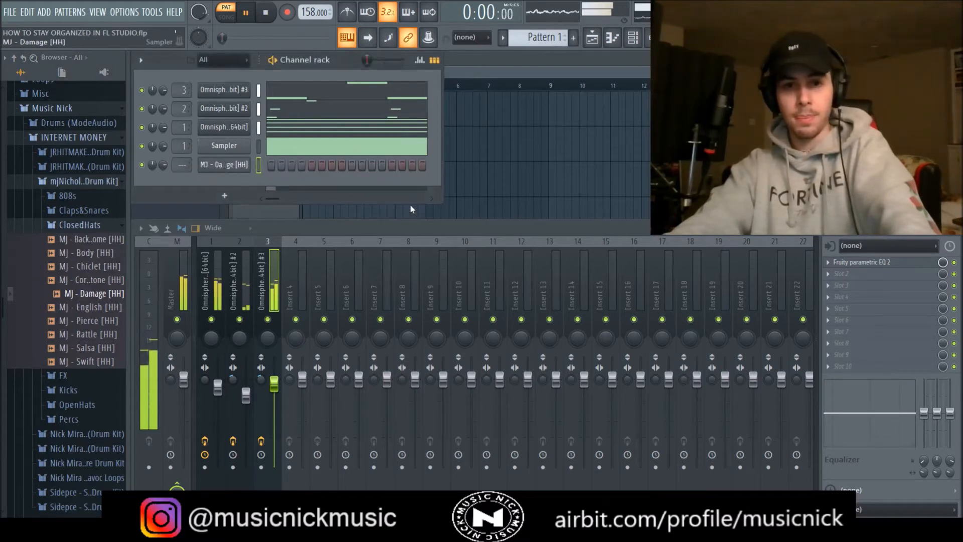
# Step: Fill the MJ - Damage [HH] channel with a hit on every second step and raise the first bar's velocities in the piano roll
pyautogui.click(227, 167)
pyautogui.moveTo(139, 357); pyautogui.dragTo(138, 425)
pyautogui.press('space')
pyautogui.hotkey('ctrl', 'q')
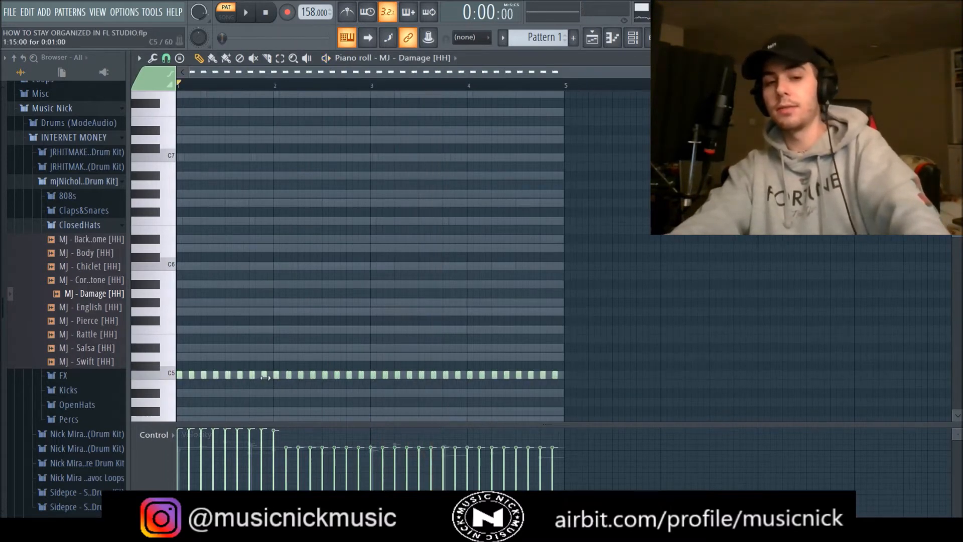
# Step: Lengthen all hi-hat notes until they touch and delete the ones in bars 2 to 4
pyautogui.hotkey('ctrl', 'a')
pyautogui.moveTo(266, 376); pyautogui.dragTo(272, 377)
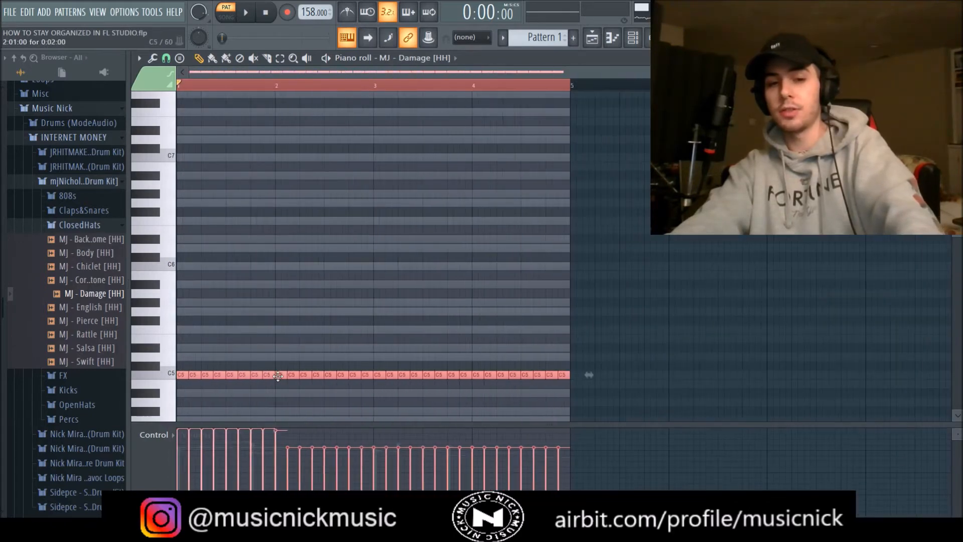
pyautogui.moveTo(572, 378); pyautogui.dragTo(329, 375)
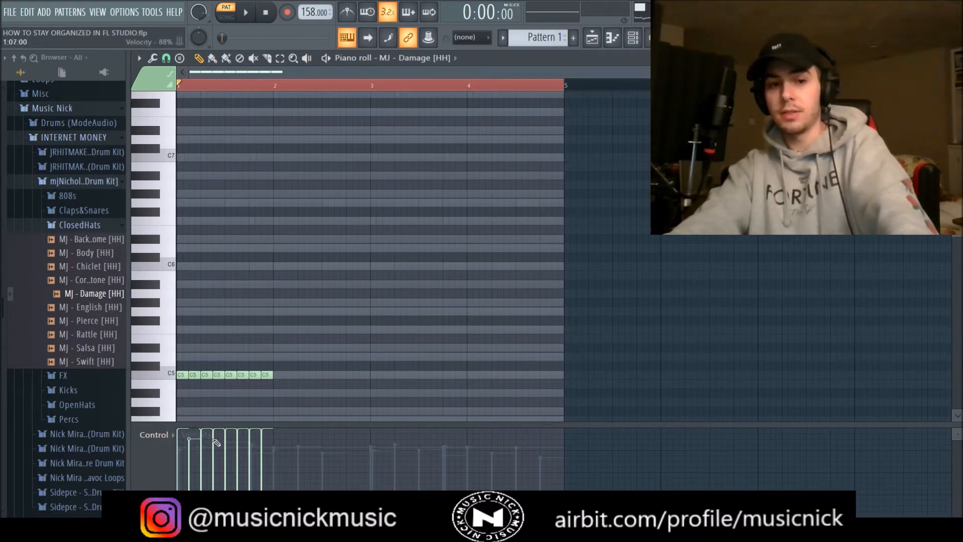
# Step: Lower the fourth hi-hat note's velocity and reduce the bar to its first four notes
pyautogui.press('space')
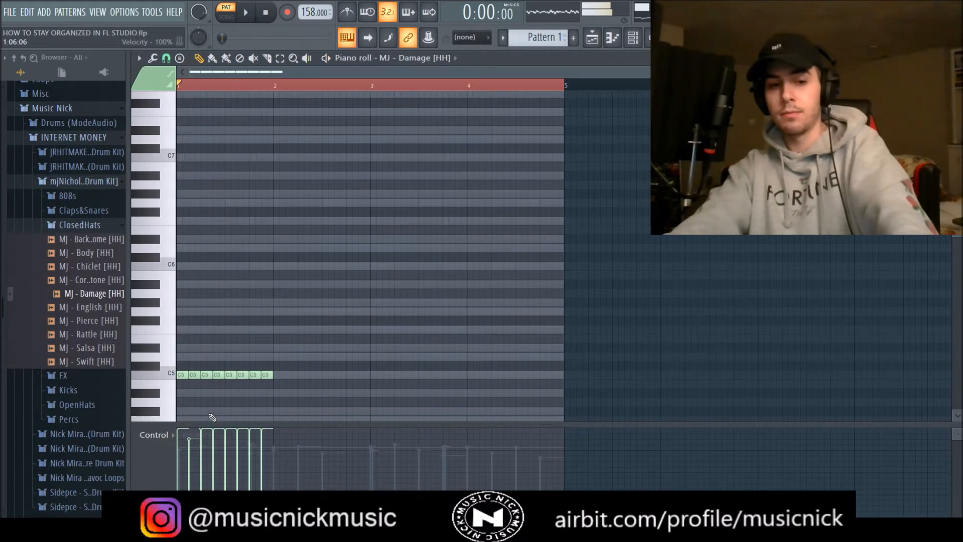
pyautogui.click(214, 442)
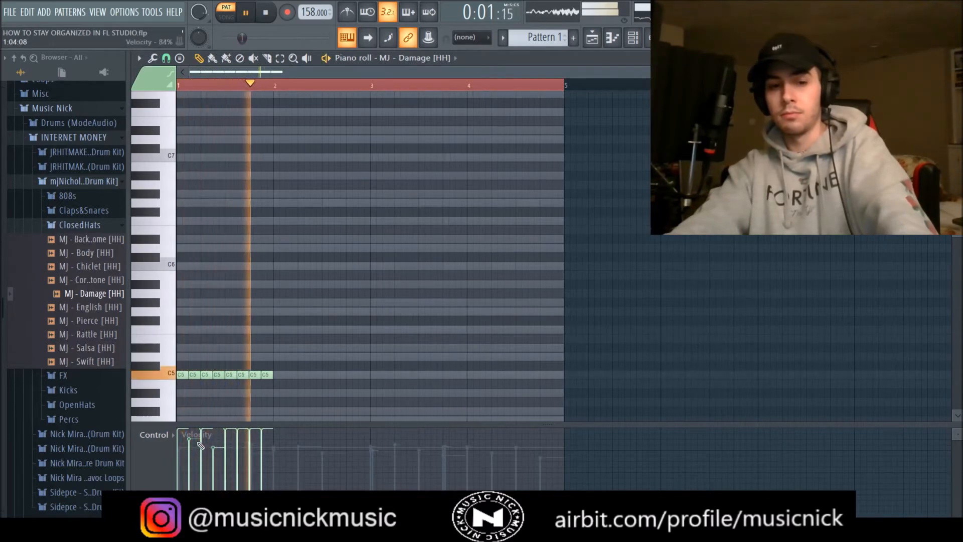
pyautogui.rightClick(246, 374)
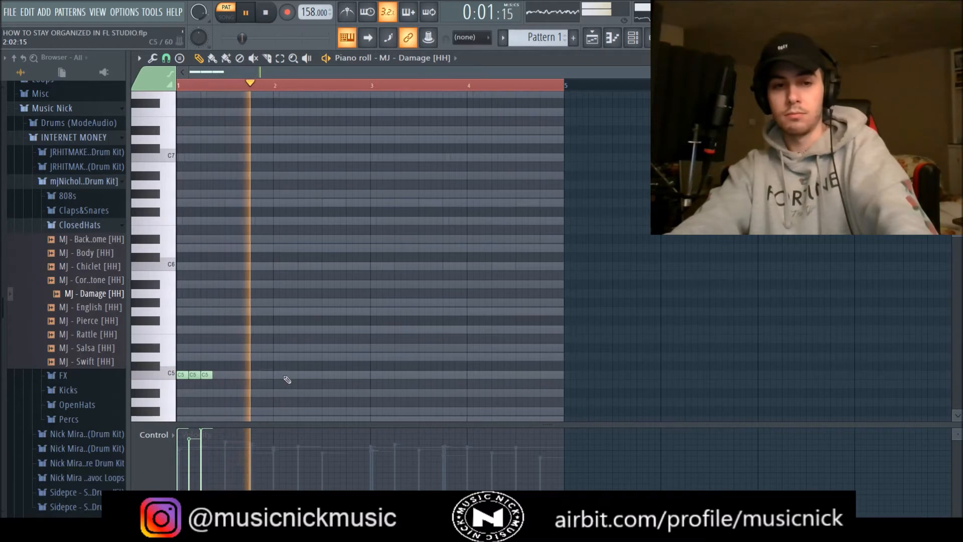
pyautogui.click(217, 375)
# Step: Play back the four-note hi-hat group and duplicate it to fill bar 1
pyautogui.press('space')
pyautogui.press('space')
pyautogui.press('space')
pyautogui.moveTo(243, 354); pyautogui.dragTo(175, 387)
pyautogui.hotkey('ctrl', 'b')
pyautogui.press('space')
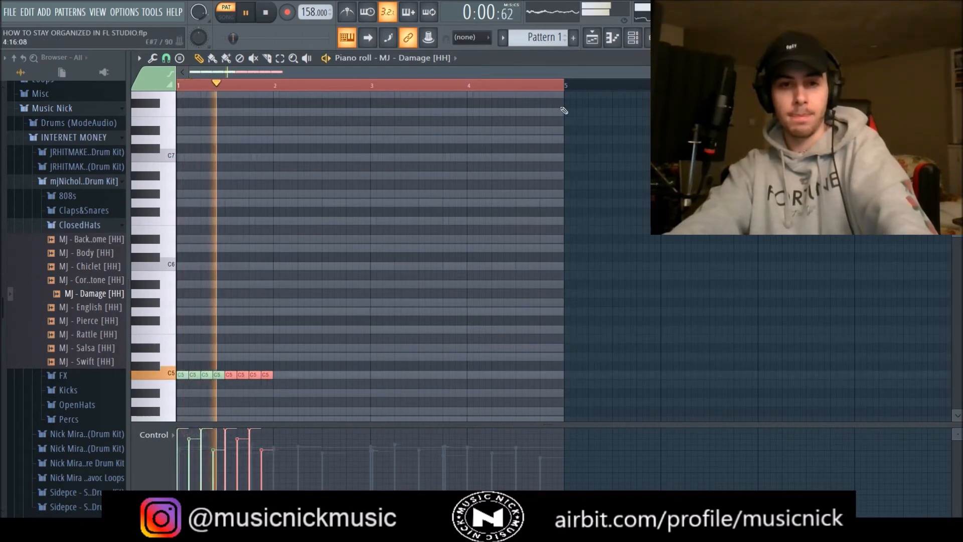
# Step: Duplicate bar 1 of the hi-hat pattern into bars 2, 3 and 4 and return to the mixer
pyautogui.moveTo(563, 89); pyautogui.dragTo(280, 86)
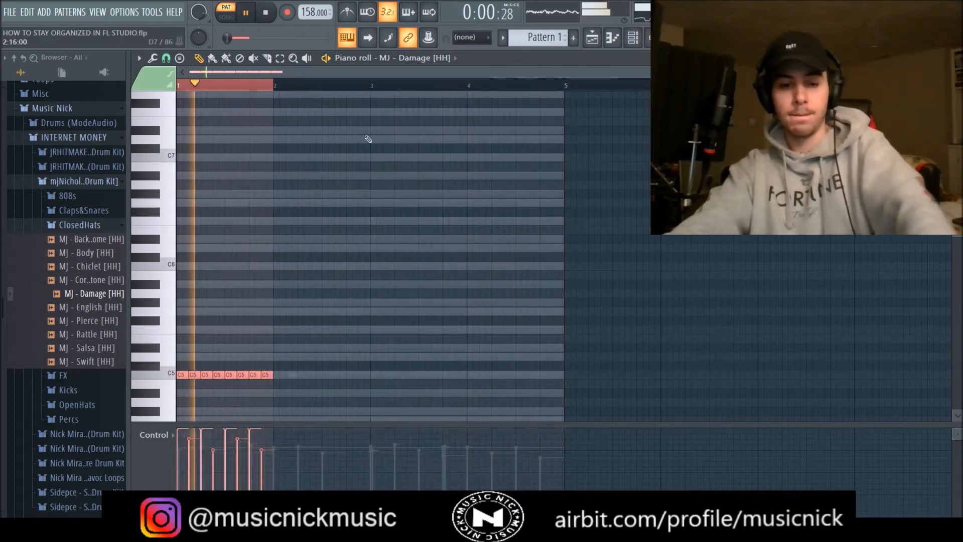
pyautogui.hotkey('ctrl', 'b')
pyautogui.hotkey('ctrl', 'b')
pyautogui.hotkey('ctrl', 'b')
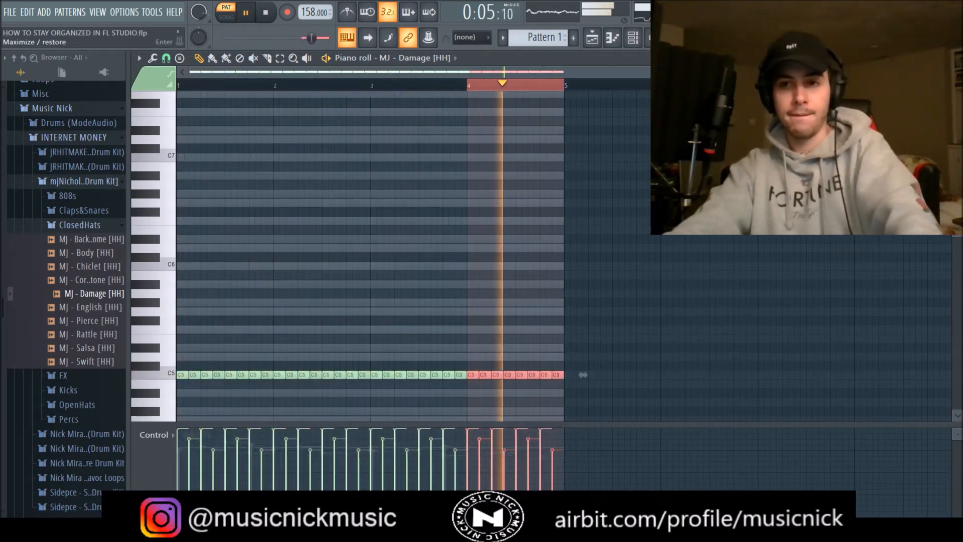
pyautogui.press('F9')
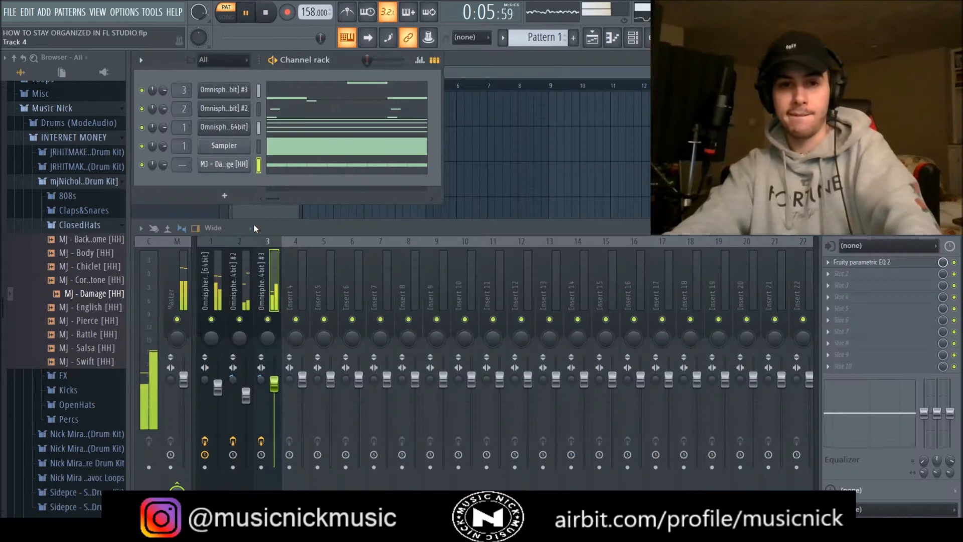
# Step: Apply silence trimming to the MJ - Damage [HH] sample in its channel settings and close them
pyautogui.click(215, 166)
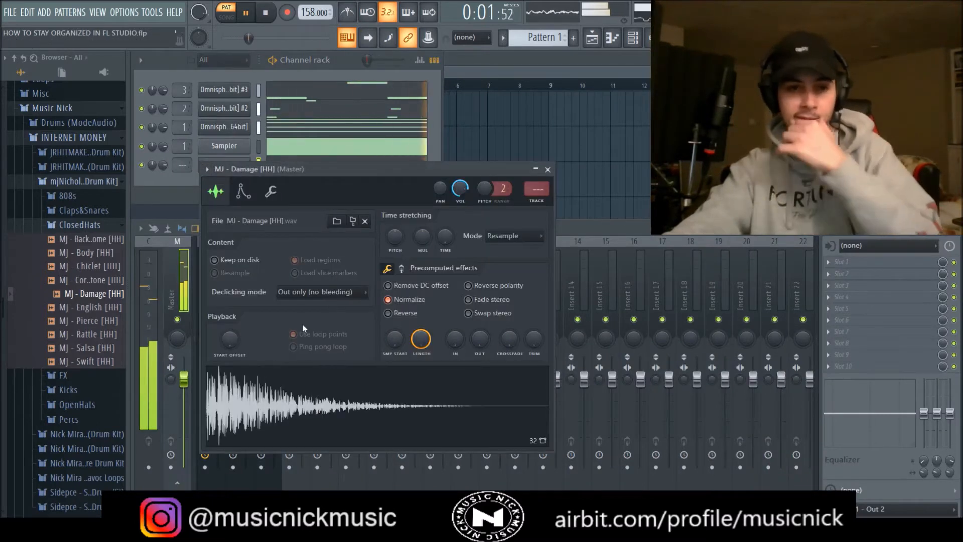
pyautogui.moveTo(536, 349); pyautogui.dragTo(483, 341)
pyautogui.click(548, 169)
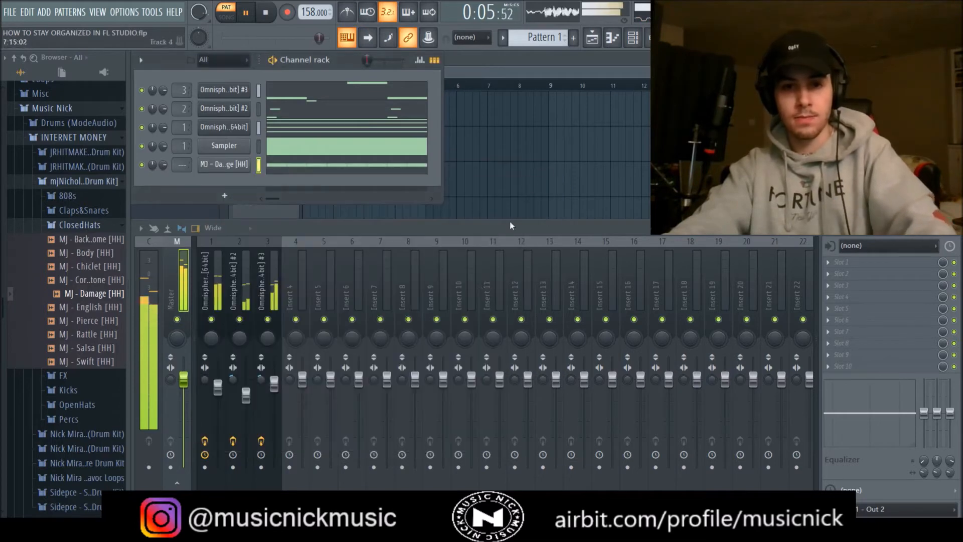
# Step: Stop playback and route the MJ - Damage [HH] channel to mixer insert 8
pyautogui.click(401, 295)
pyautogui.press('space')
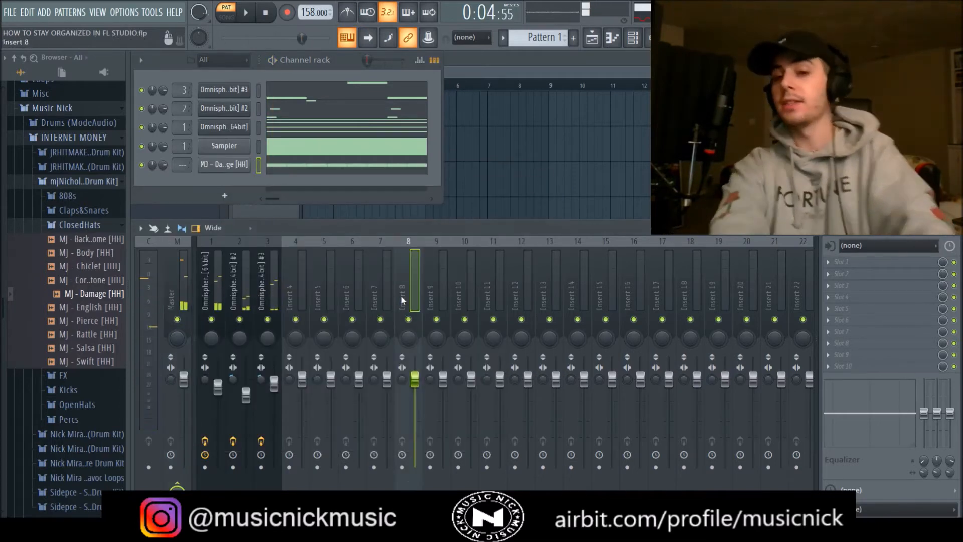
pyautogui.hotkey('ctrl', 'l')
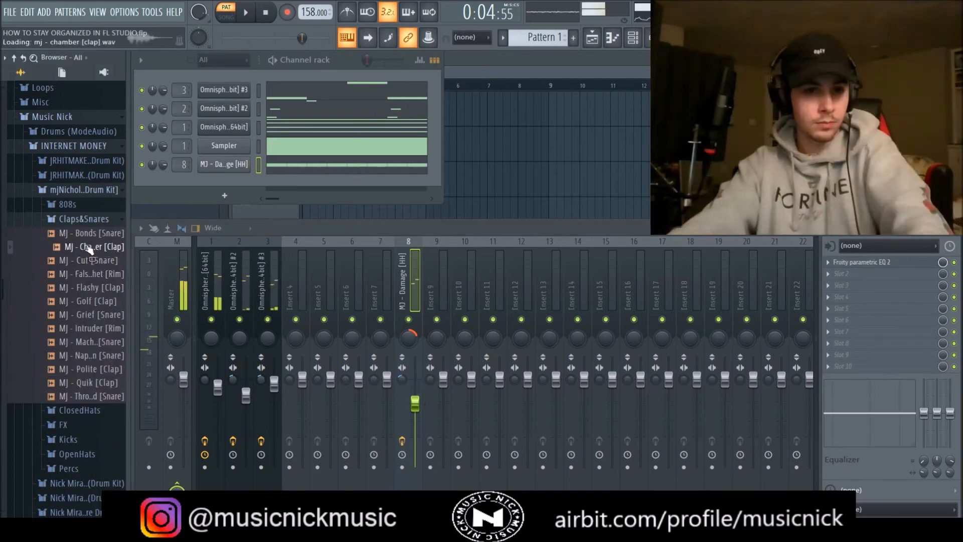
# Step: Audition the clap and snare samples, add MJ - Cut [Snare] to the channel rack and place a hit on step 9
pyautogui.click(88, 275)
pyautogui.click(88, 261)
pyautogui.click(88, 275)
pyautogui.click(89, 262)
pyautogui.moveTo(218, 183); pyautogui.dragTo(221, 184)
pyautogui.click(352, 183)
# Step: Duplicate bar 1 of the MJ - Cut [Snare] pattern into bars 2, 3 and 4 in the piano roll
pyautogui.press('F7')
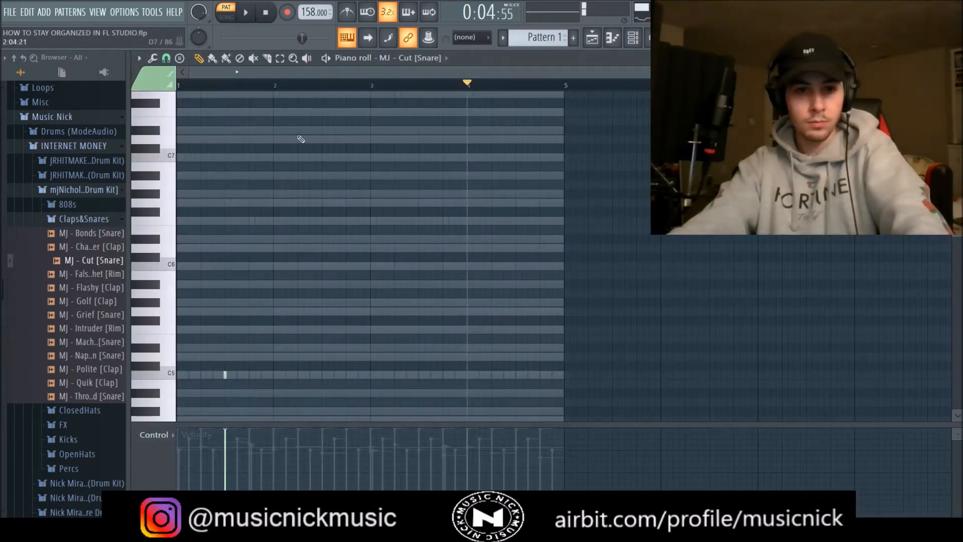
pyautogui.moveTo(275, 86); pyautogui.dragTo(178, 86)
pyautogui.hotkey('ctrl', 'b')
pyautogui.hotkey('ctrl', 'b')
pyautogui.hotkey('ctrl', 'b')
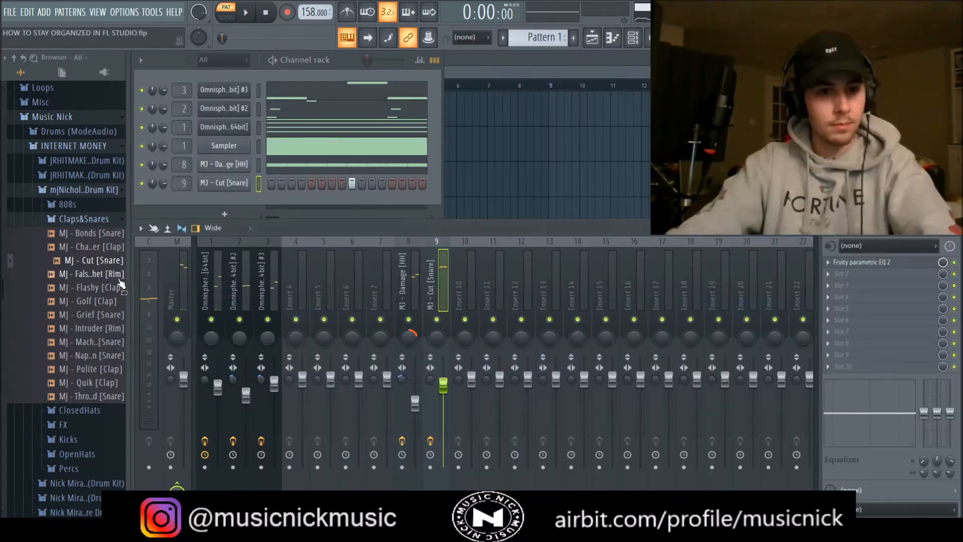
# Step: Add MJ - FalseProphet [Rim] to the channel rack, trim the silence from its sample and play the pattern
pyautogui.moveTo(91, 273); pyautogui.dragTo(221, 203)
pyautogui.click(223, 202)
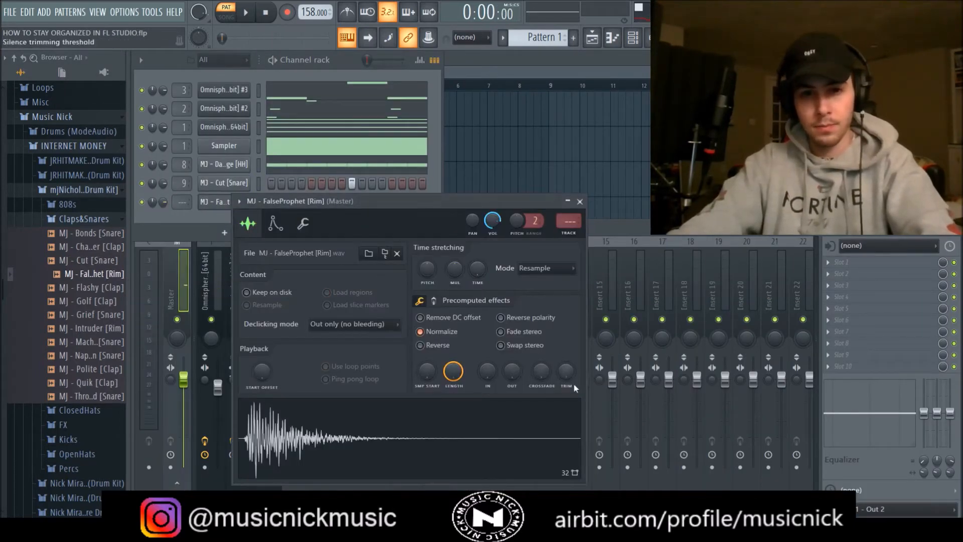
pyautogui.press('space')
pyautogui.click(580, 201)
pyautogui.press('space')
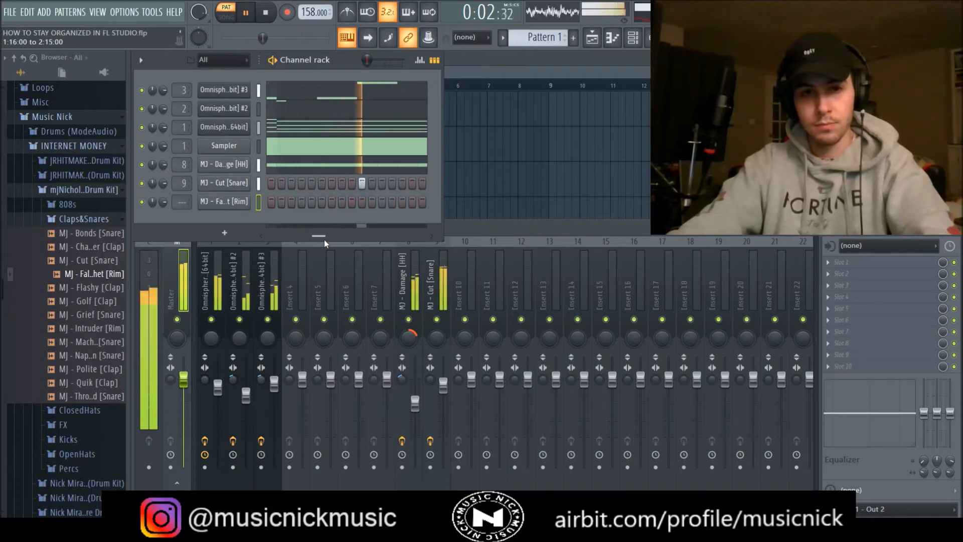
# Step: Place a rim hit two steps before the third bar's snare and check the rim's sampler settings
pyautogui.click(401, 202)
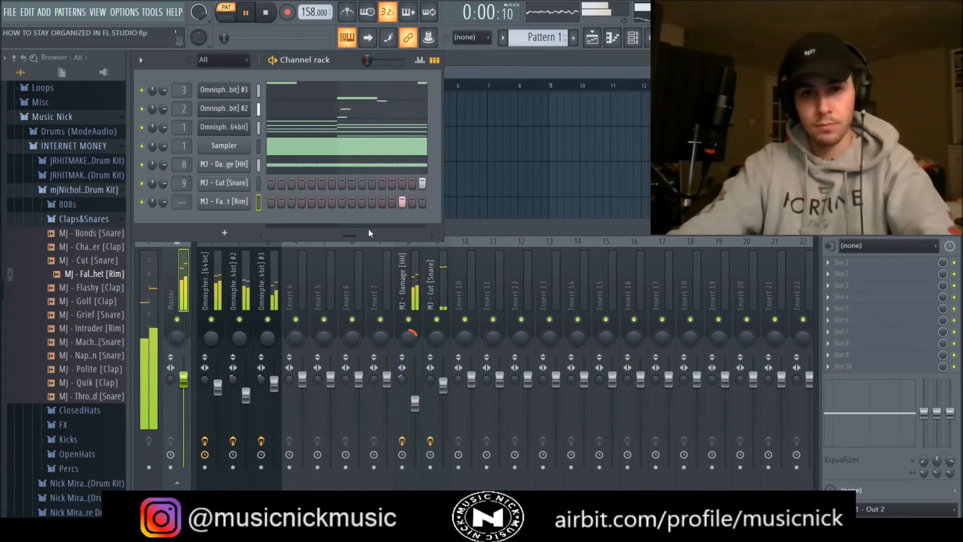
pyautogui.click(223, 201)
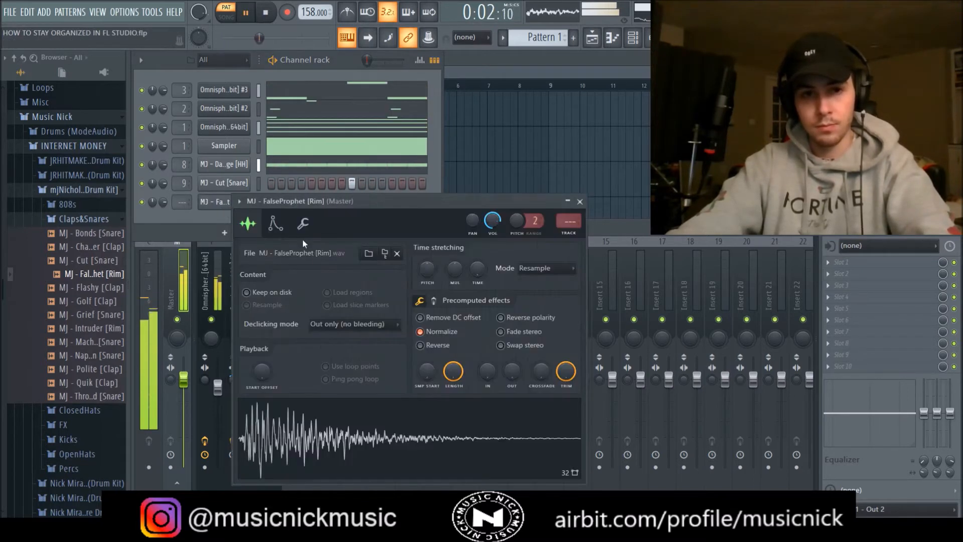
pyautogui.click(580, 202)
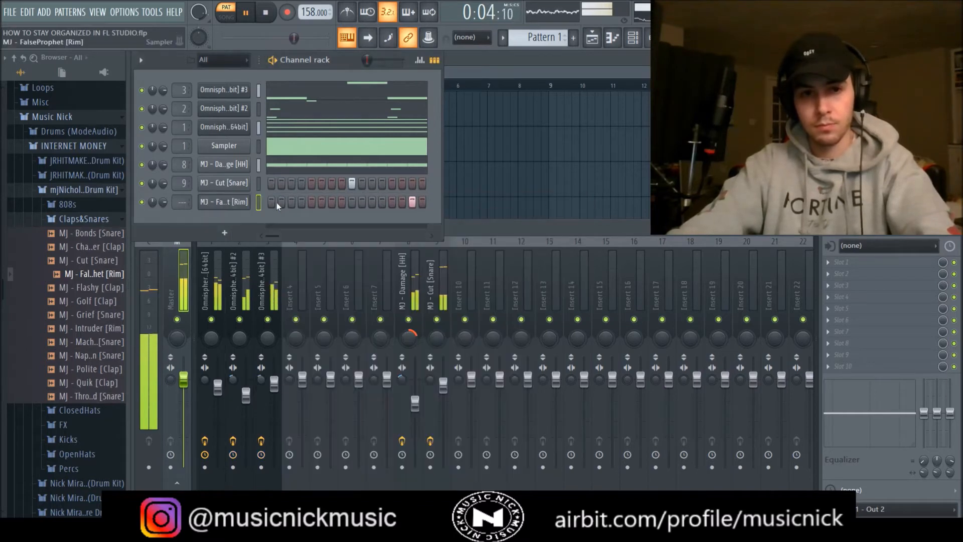
# Step: Check the MJ - FalseProphet [Rim] notes and sampler settings, and route the channel to mixer insert 10
pyautogui.press('F7')
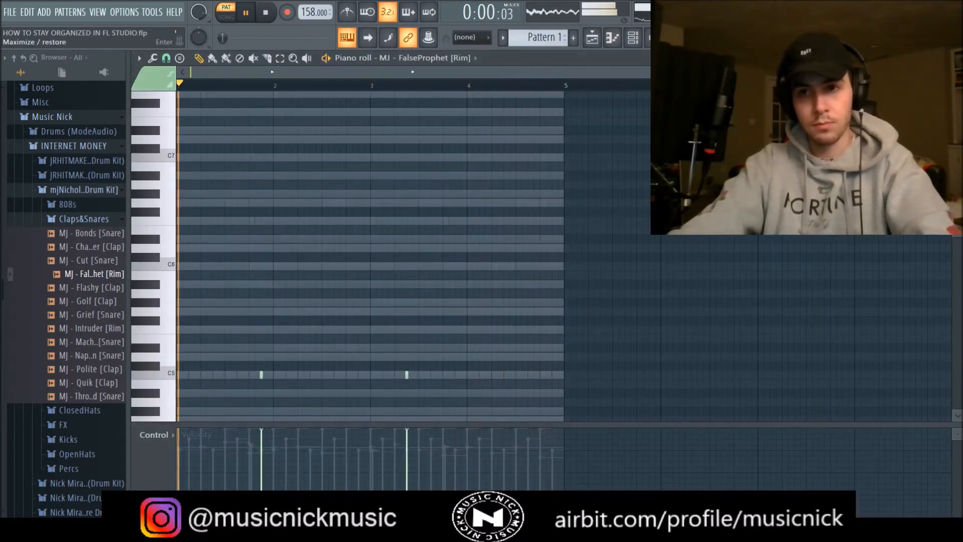
pyautogui.press('F7')
pyautogui.click(247, 206)
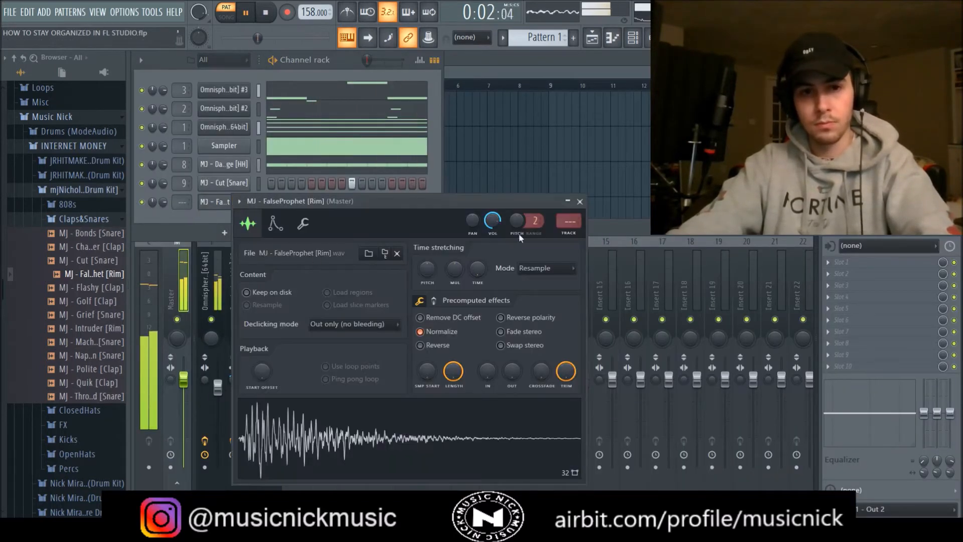
pyautogui.click(579, 202)
pyautogui.hotkey('ctrl', 'l')
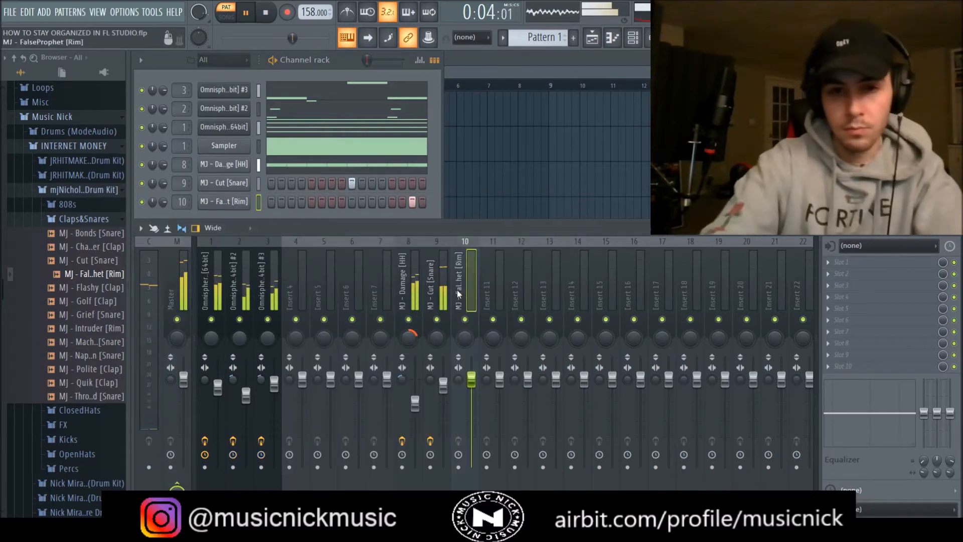
# Step: Lower the volume of the rim's mixer insert and pan it slightly left while the pattern plays
pyautogui.moveTo(470, 379); pyautogui.dragTo(471, 404)
pyautogui.moveTo(462, 337); pyautogui.dragTo(463, 346)
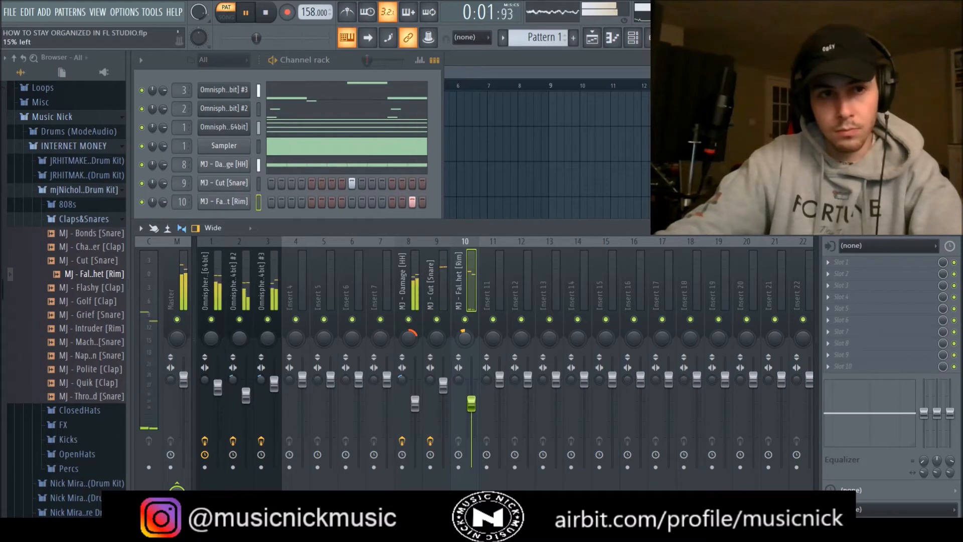
pyautogui.moveTo(471, 404); pyautogui.dragTo(471, 397)
pyautogui.moveTo(466, 348); pyautogui.dragTo(467, 350)
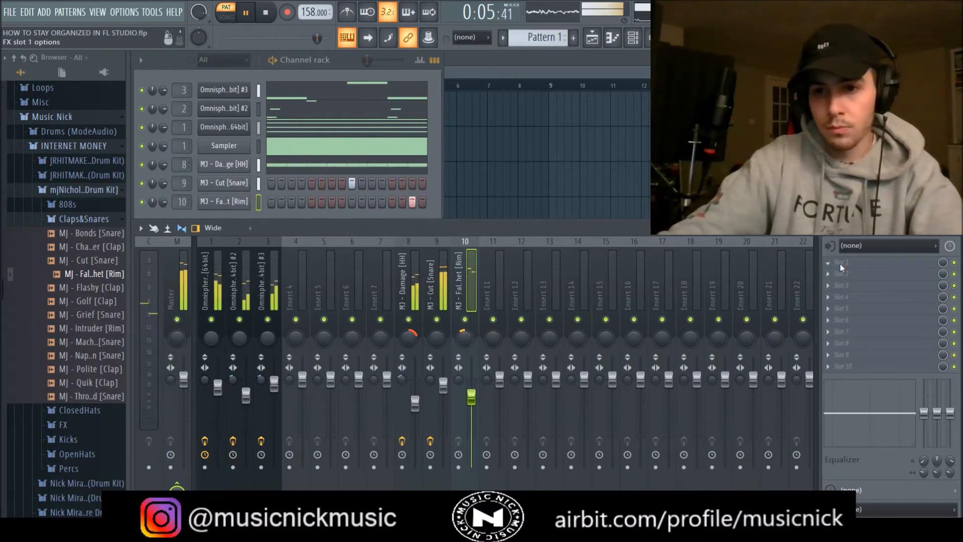
# Step: Add Fruity parametric EQ 2 to the rim insert and cut its lows below about 200 Hz and its extreme highs
pyautogui.click(703, 360)
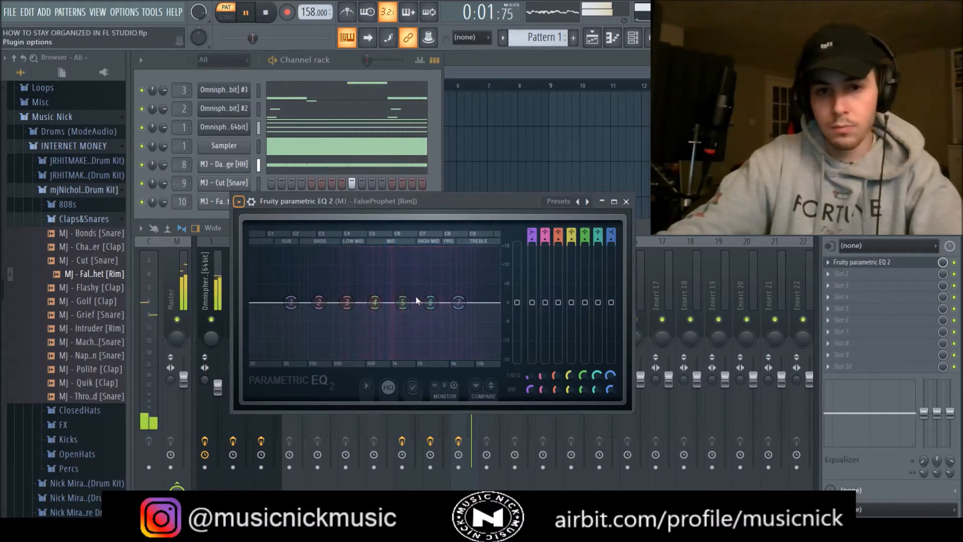
pyautogui.moveTo(271, 307); pyautogui.dragTo(346, 306)
pyautogui.scroll(5, 336, 303)
pyautogui.scroll(5, 497, 303)
pyautogui.press('space')
pyautogui.click(614, 202)
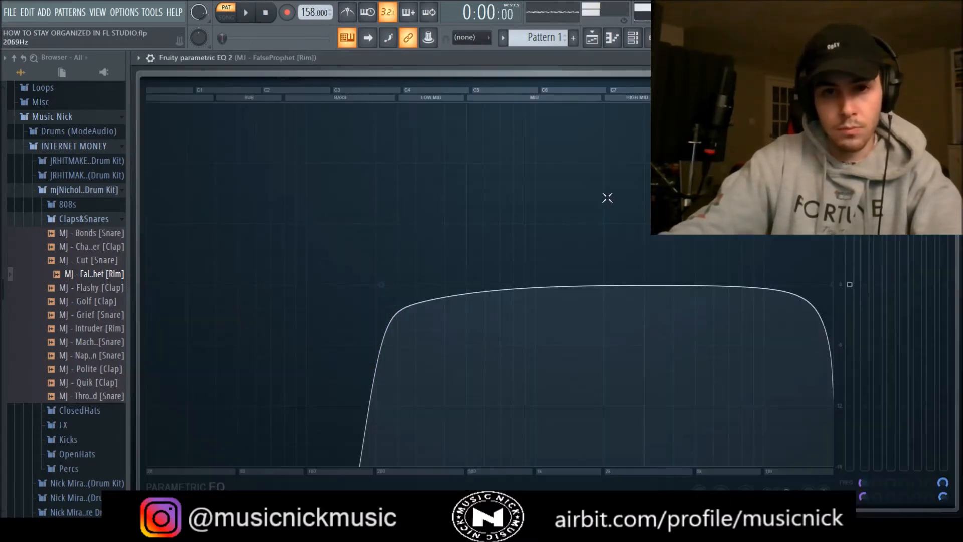
pyautogui.click(950, 58)
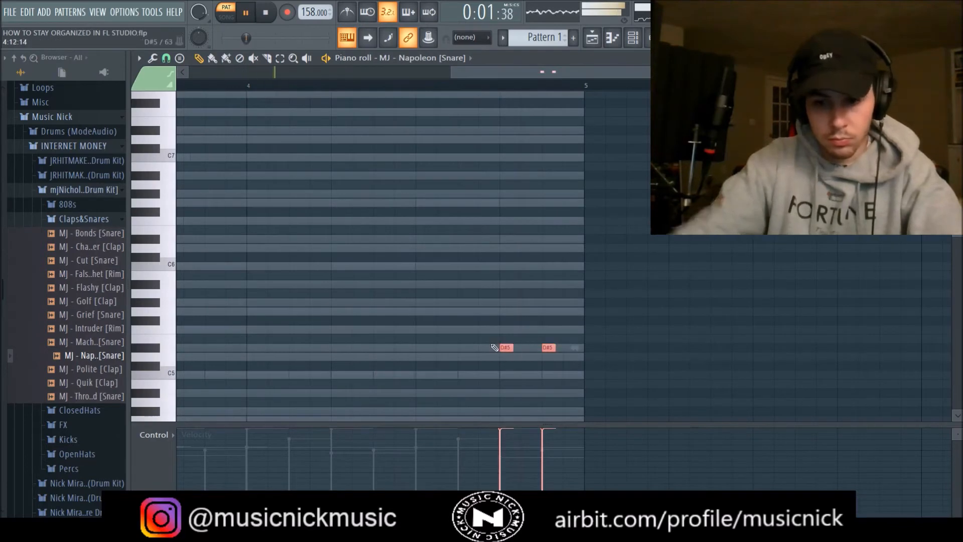
# Step: Lower the pitch of the two MJ - Napoleon [Snare] notes ending bar 4 and reduce the second note's velocity to about 71%
pyautogui.press('Down')
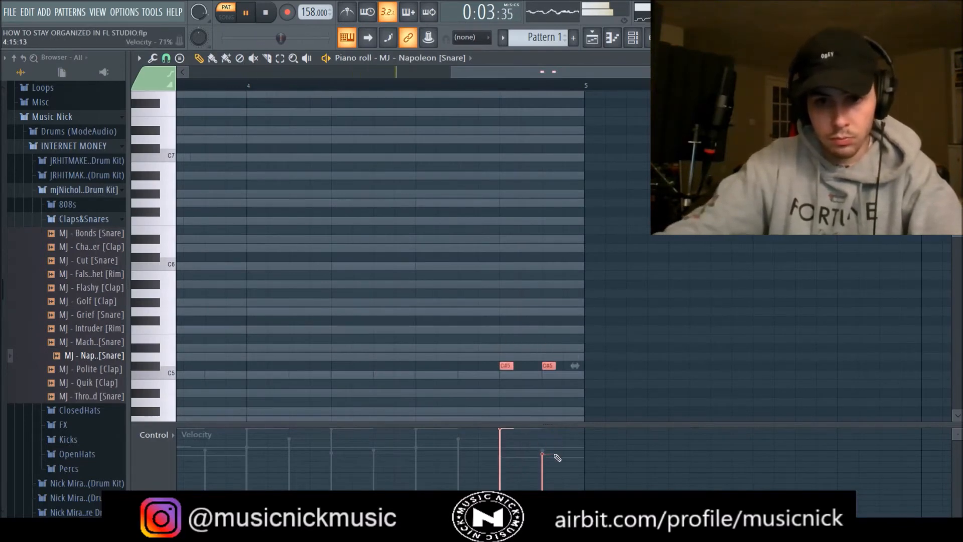
pyautogui.hotkey('shift', 'Down')
pyautogui.click(544, 447)
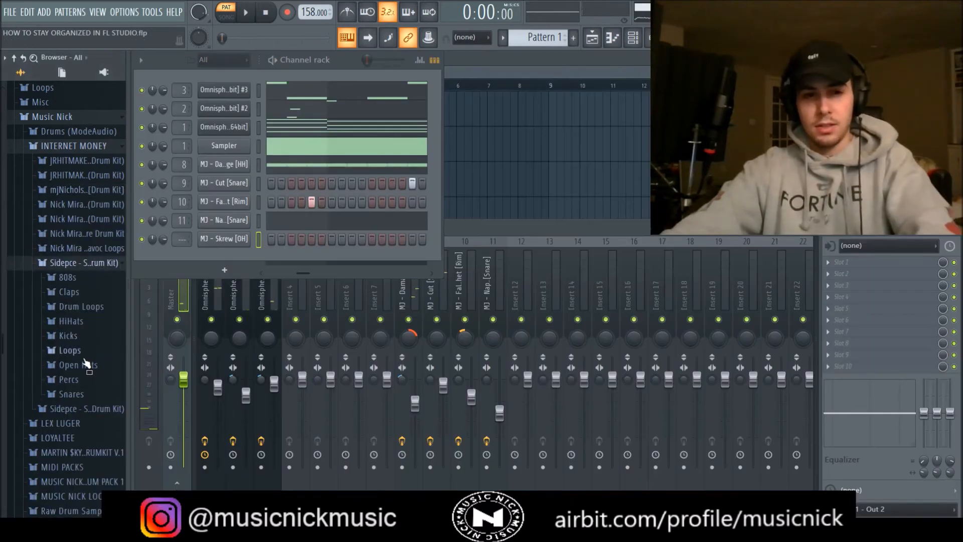
# Step: Audition the Sidepce kit's open hats and replace the MJ - Skrew [OH] channel's sample with DT - Yello (OH)
pyautogui.click(88, 365)
pyautogui.click(100, 421)
pyautogui.click(102, 434)
pyautogui.click(104, 447)
pyautogui.press('Down')
pyautogui.moveTo(103, 460); pyautogui.dragTo(188, 296)
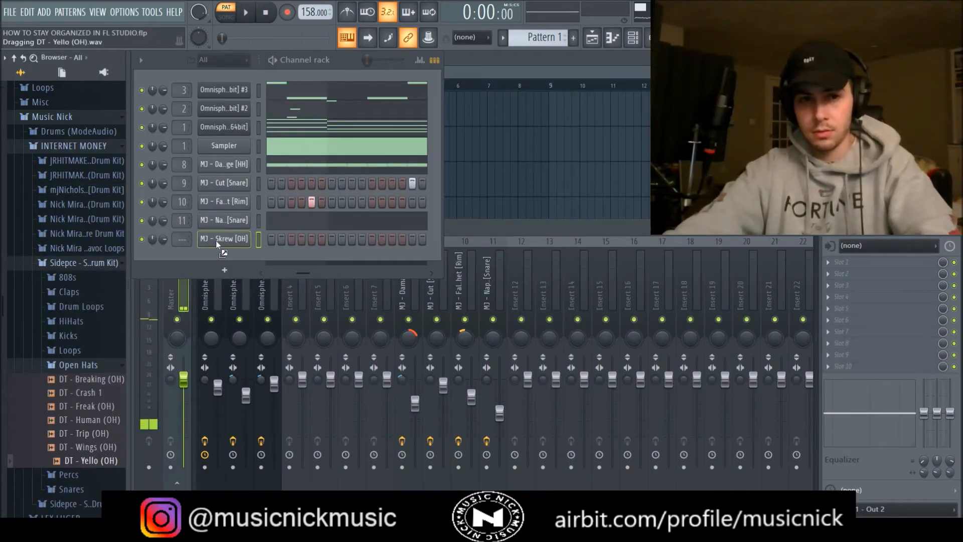
pyautogui.moveTo(216, 240); pyautogui.dragTo(220, 239)
# Step: Place a DT - Yello (OH) hit on step 5 of bar 2 and duplicate the first two bars into bars 3 and 4
pyautogui.press('space')
pyautogui.click(372, 239)
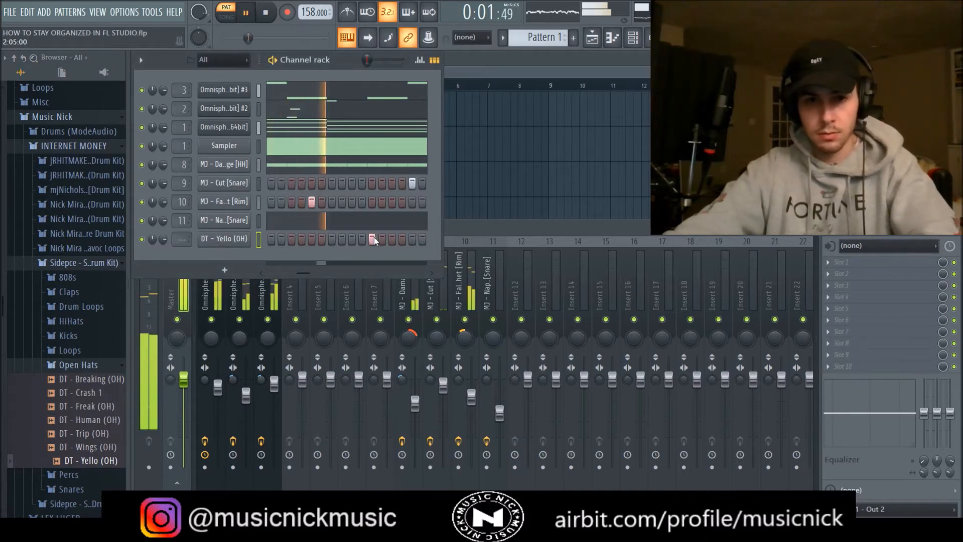
pyautogui.moveTo(298, 273); pyautogui.dragTo(311, 275)
pyautogui.press('F7')
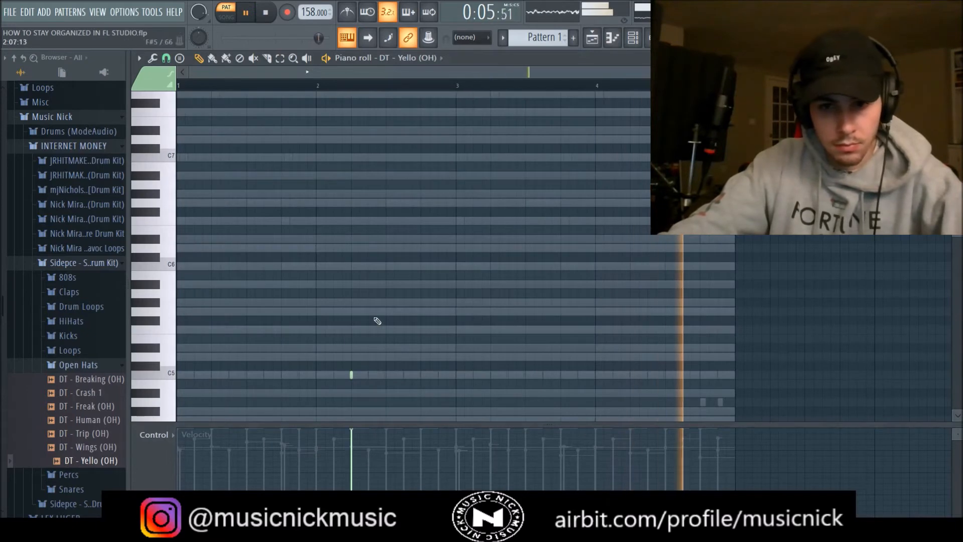
pyautogui.click(430, 85)
pyautogui.moveTo(445, 95); pyautogui.dragTo(579, 154)
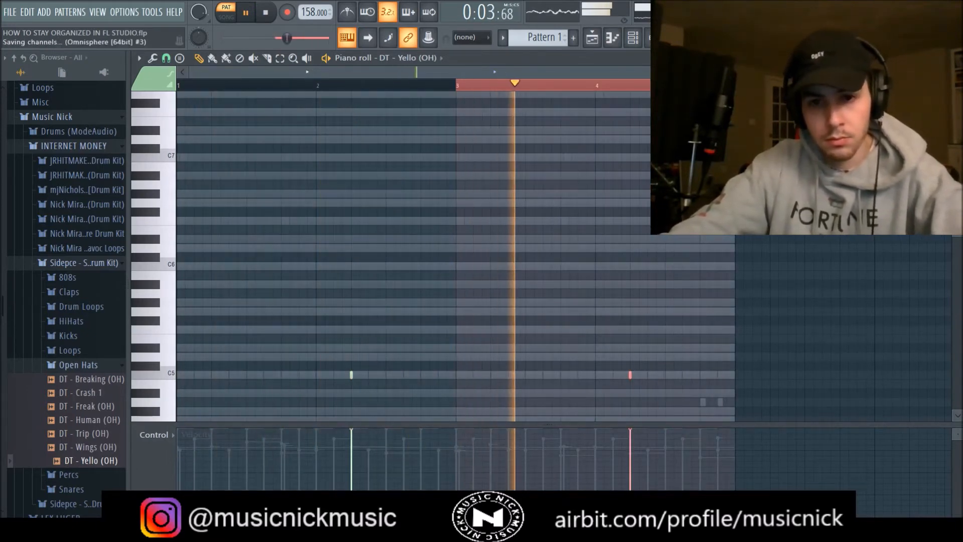
pyautogui.press('F9')
pyautogui.press('F6')
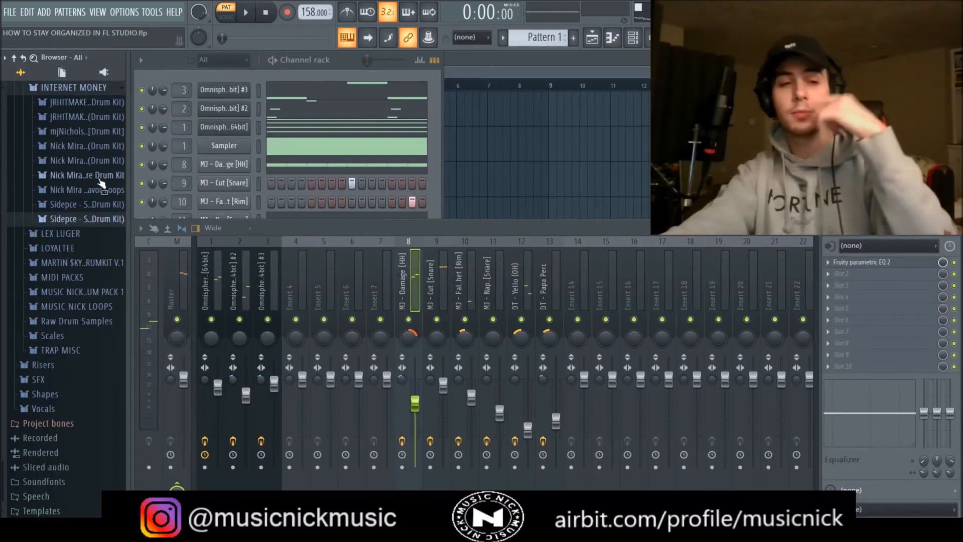
# Step: Place nm - audi 808 notes at C5 on step 13 of bar 1 and the first step of bar 3
pyautogui.click(341, 65)
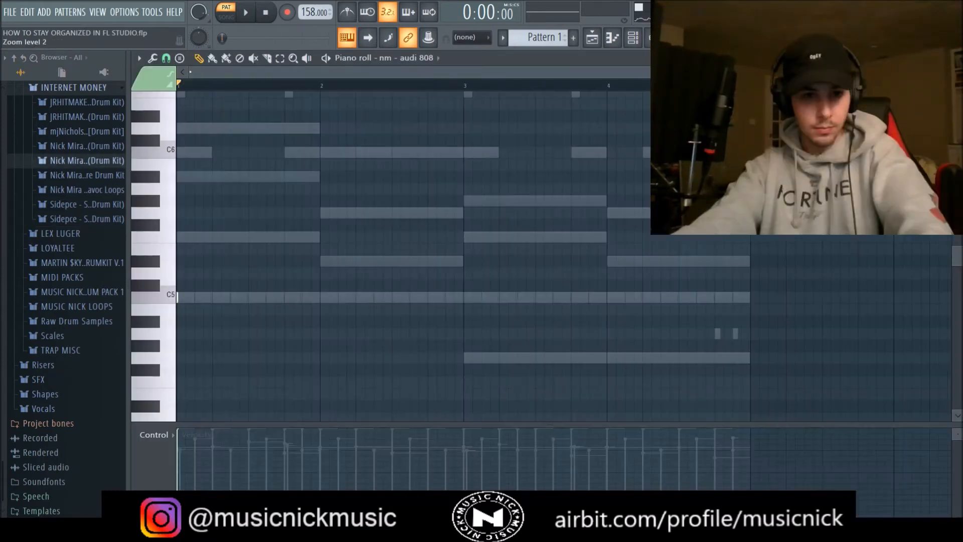
pyautogui.press('space')
pyautogui.press('space')
pyautogui.press('space')
pyautogui.click(285, 297)
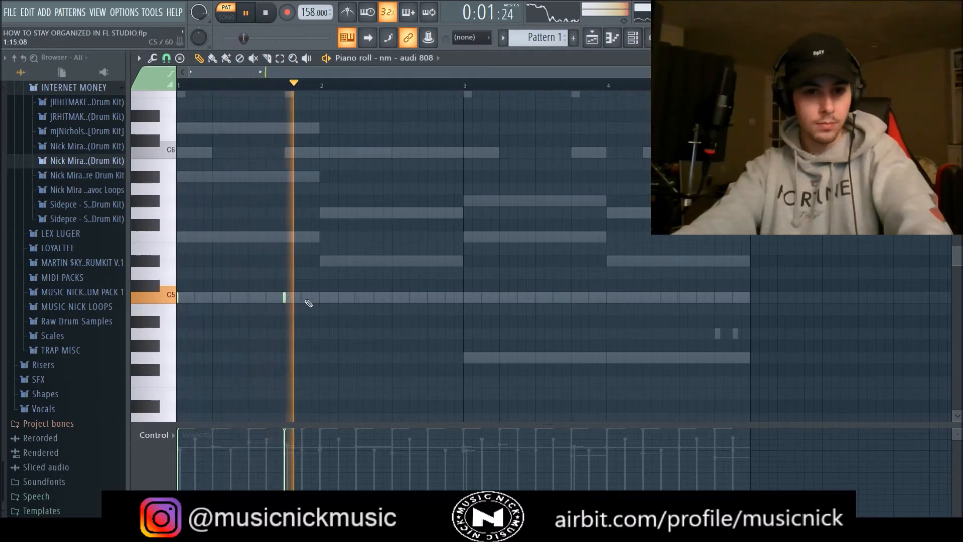
pyautogui.click(463, 296)
# Step: Add C5 808 notes on steps 7 and 13 of bar 3 and step 5 of bar 4, ending with playback stopped
pyautogui.press('space')
pyautogui.press('space')
pyautogui.click(518, 297)
pyautogui.click(571, 296)
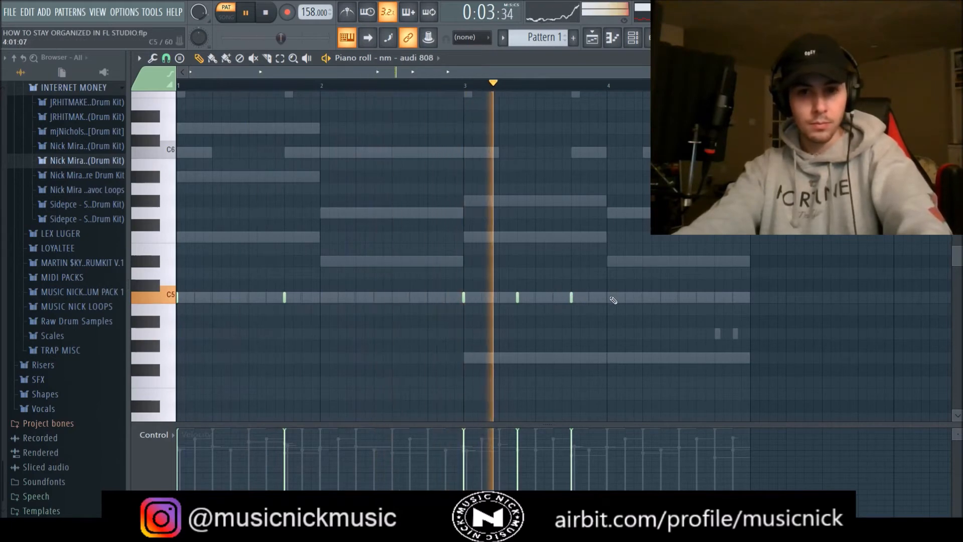
pyautogui.click(643, 297)
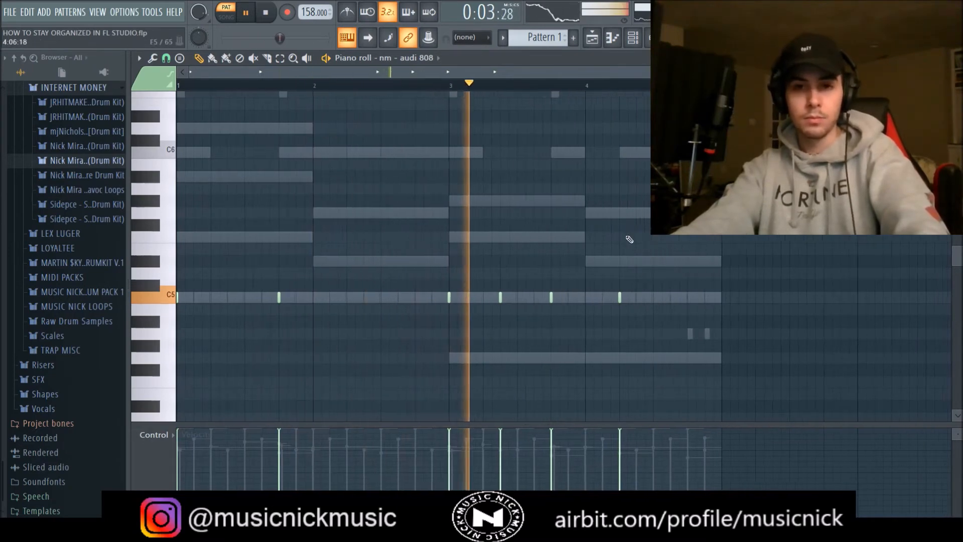
pyautogui.keyDown('ctrl'); pyautogui.scroll(-1, 607, 241); pyautogui.keyUp('ctrl')
pyautogui.press('F7')
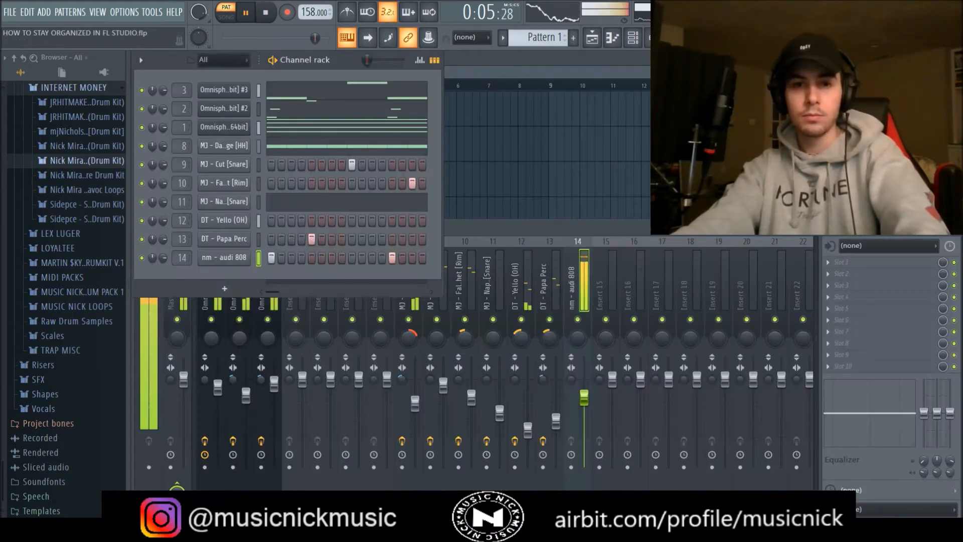
pyautogui.click(266, 13)
pyautogui.click(513, 311)
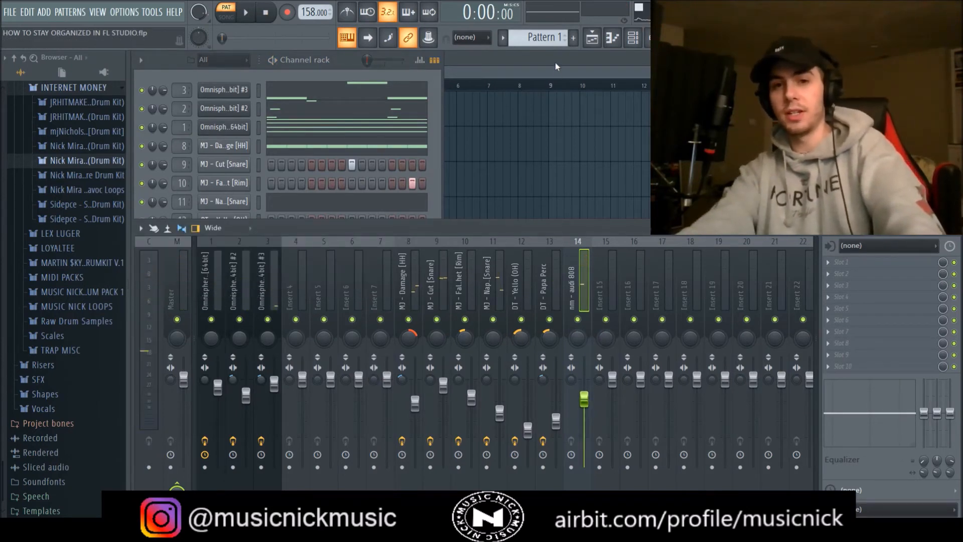
# Step: Add Fruity parametric EQ 2 to the nm - audi 808 mixer insert
pyautogui.press('F5')
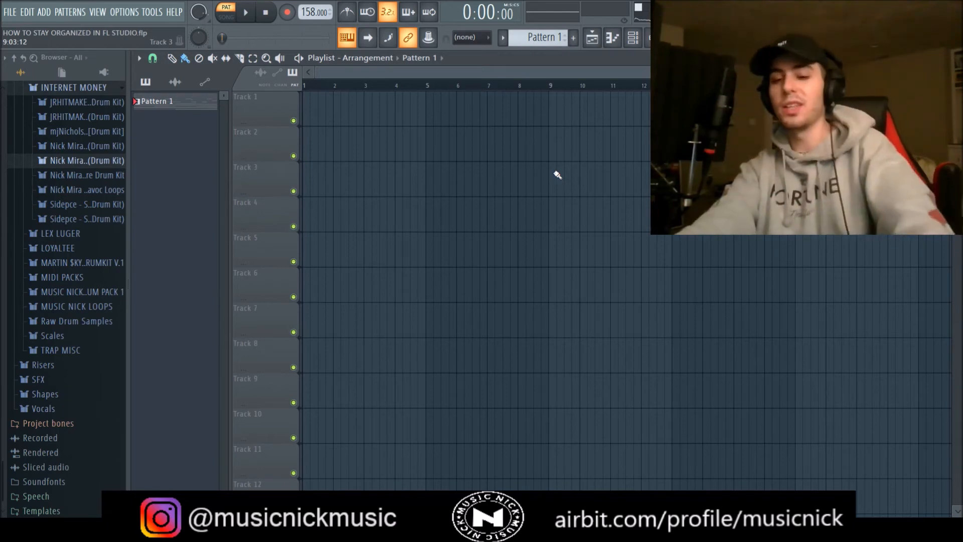
pyautogui.press('F6')
pyautogui.press('F9')
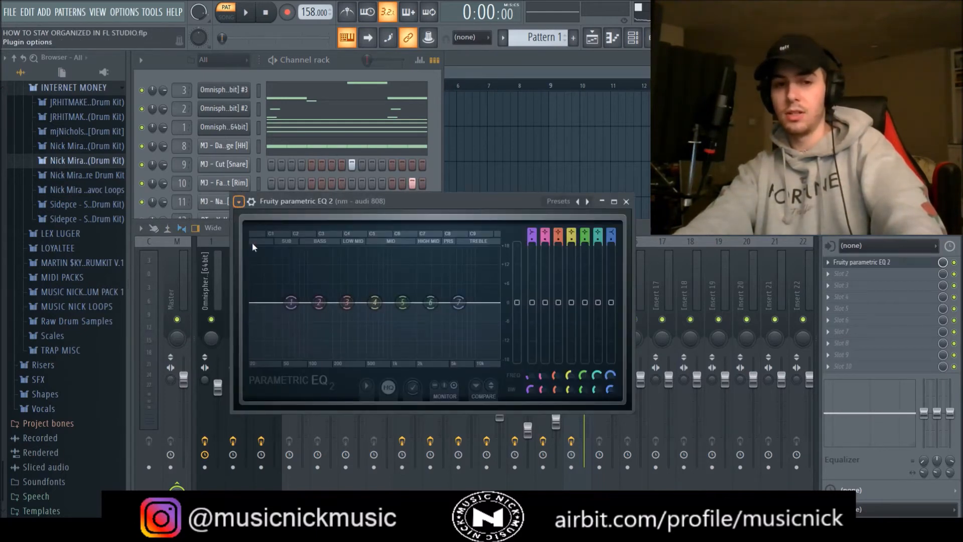
pyautogui.click(419, 297)
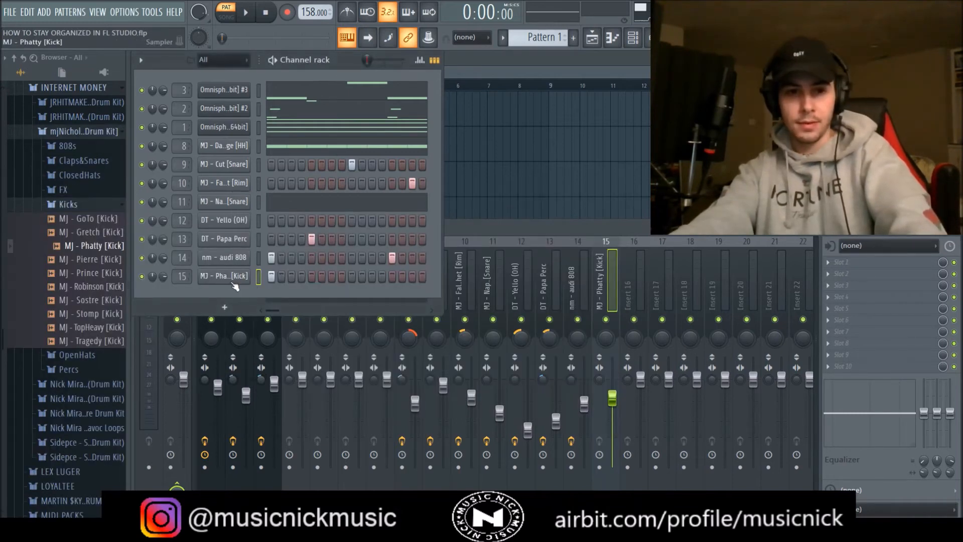
# Step: Open the MJ - Phatty [Kick] channel in the piano roll and add C5 kicks on steps 13 and 15 of bar 1
pyautogui.rightClick(235, 286)
pyautogui.click(255, 340)
pyautogui.press('space')
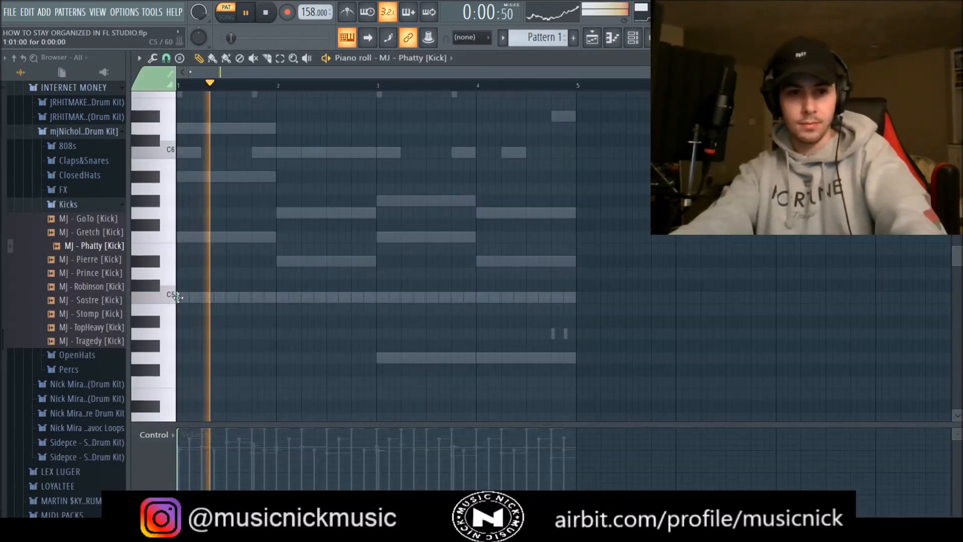
pyautogui.press('space')
pyautogui.press('space')
pyautogui.click(252, 297)
pyautogui.click(265, 297)
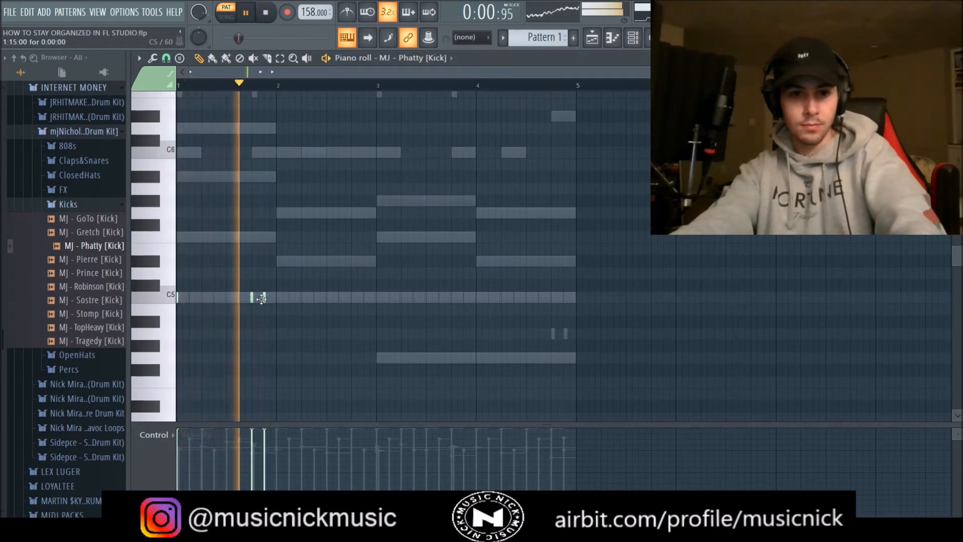
# Step: Try an extra C5 kick on step 5 of bar 2 and replay the pattern from the start
pyautogui.press('space')
pyautogui.press('space')
pyautogui.click(301, 297)
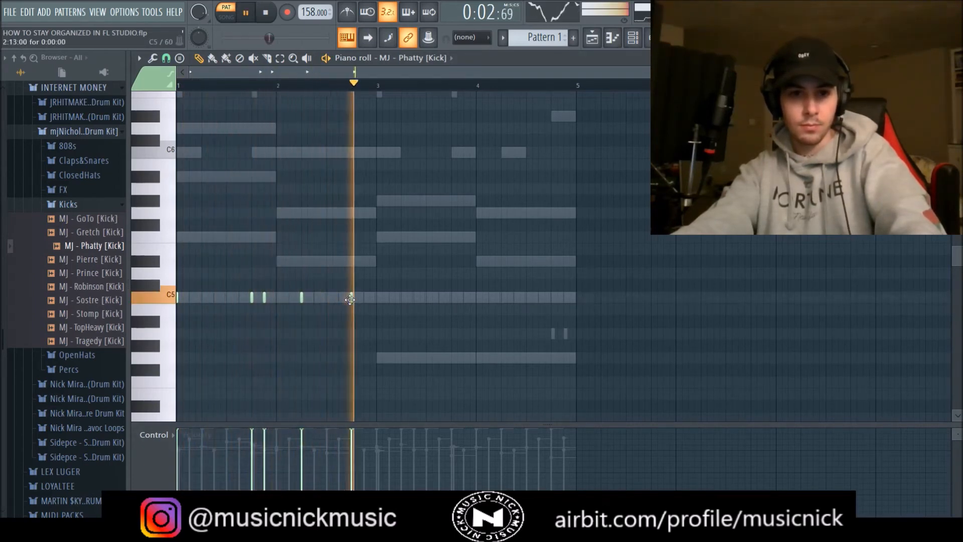
pyautogui.press('space')
pyautogui.press('space')
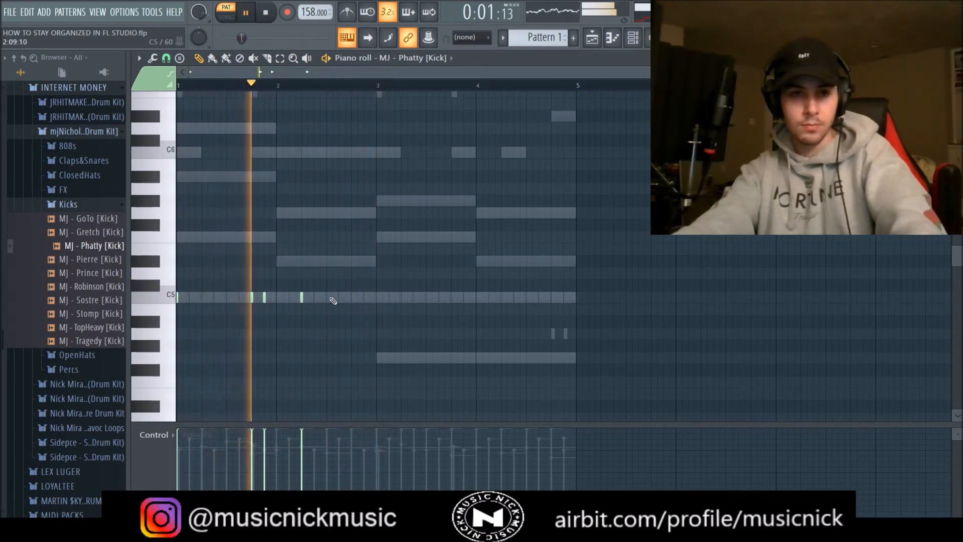
# Step: Add C5 kicks on steps 1, 7, 13 and 15 of bar 3 and on step 5 of bar 4
pyautogui.click(376, 297)
pyautogui.click(414, 297)
pyautogui.click(451, 297)
pyautogui.click(464, 297)
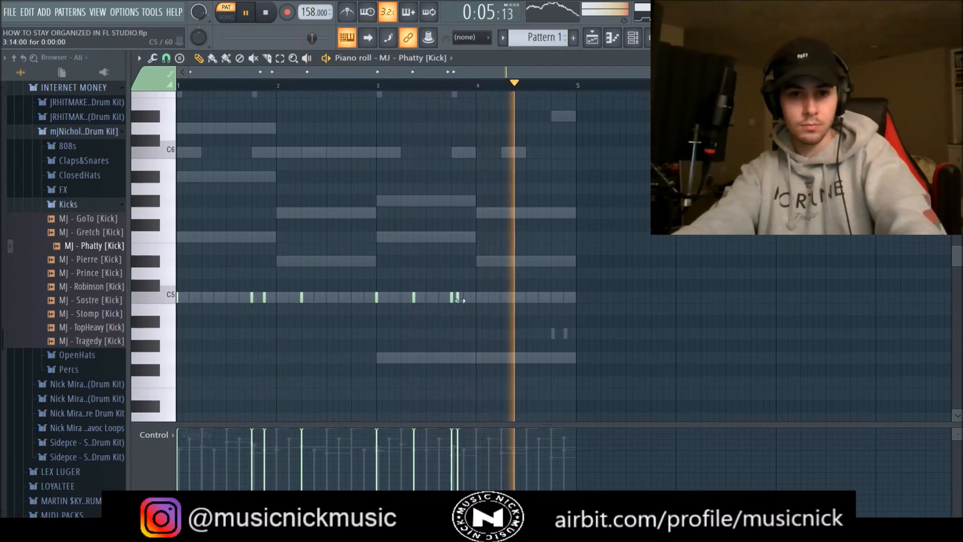
pyautogui.click(501, 297)
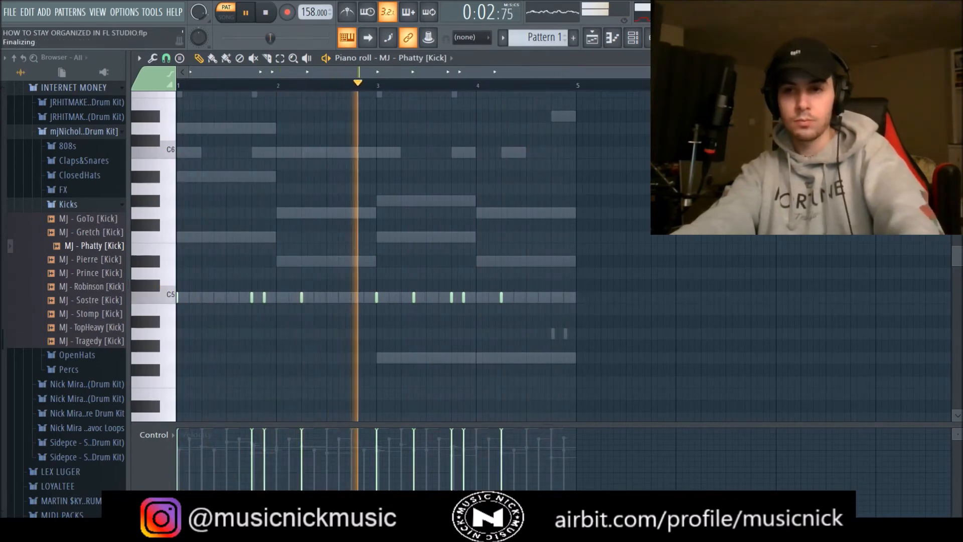
pyautogui.press('F7')
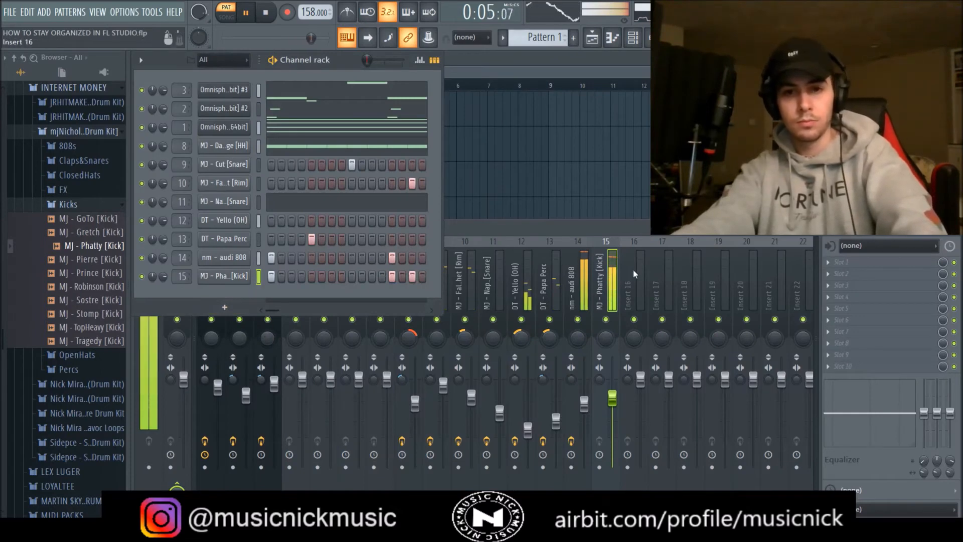
# Step: Remove the bar 2 kick from the MJ - Phatty [Kick] pattern, save the project and return to the mixer
pyautogui.click(597, 384)
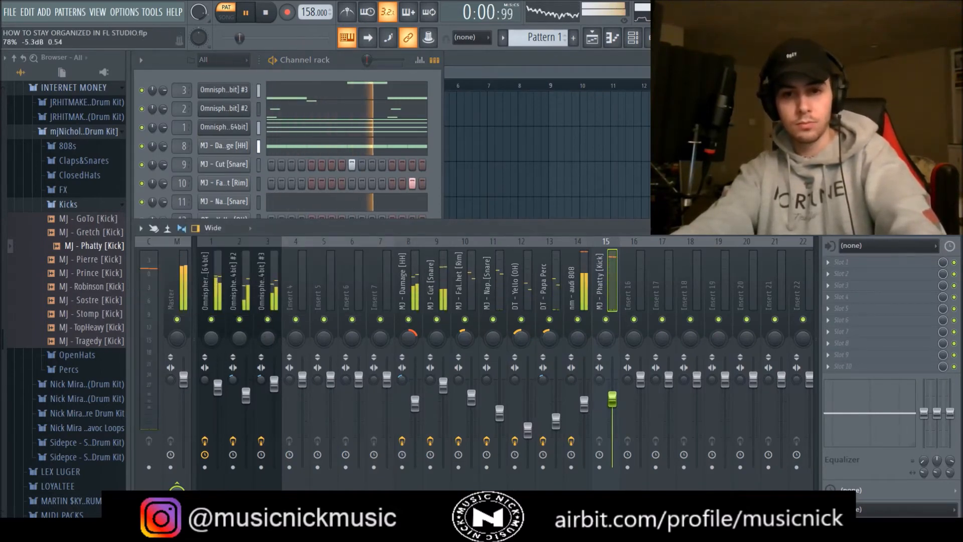
pyautogui.press('F6')
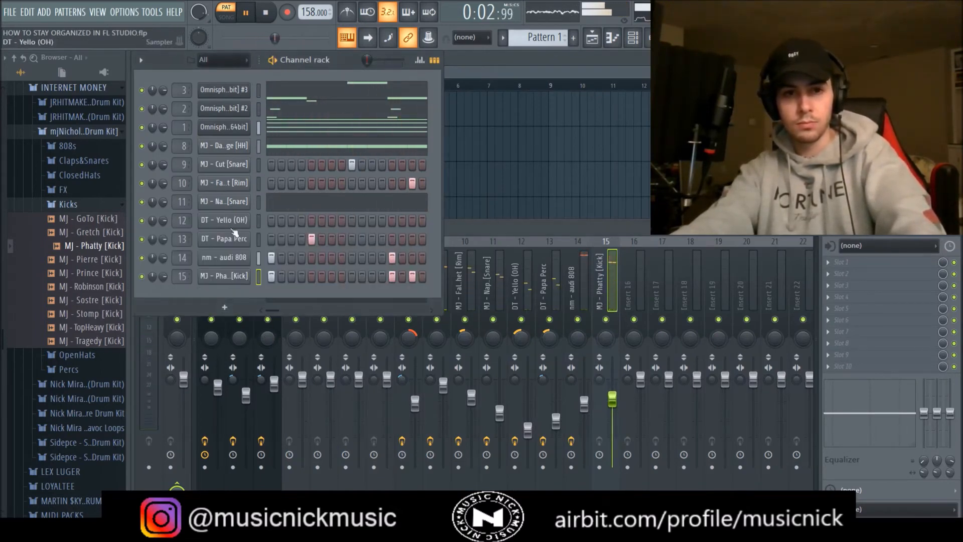
pyautogui.press('F7')
pyautogui.hotkey('ctrl', 's')
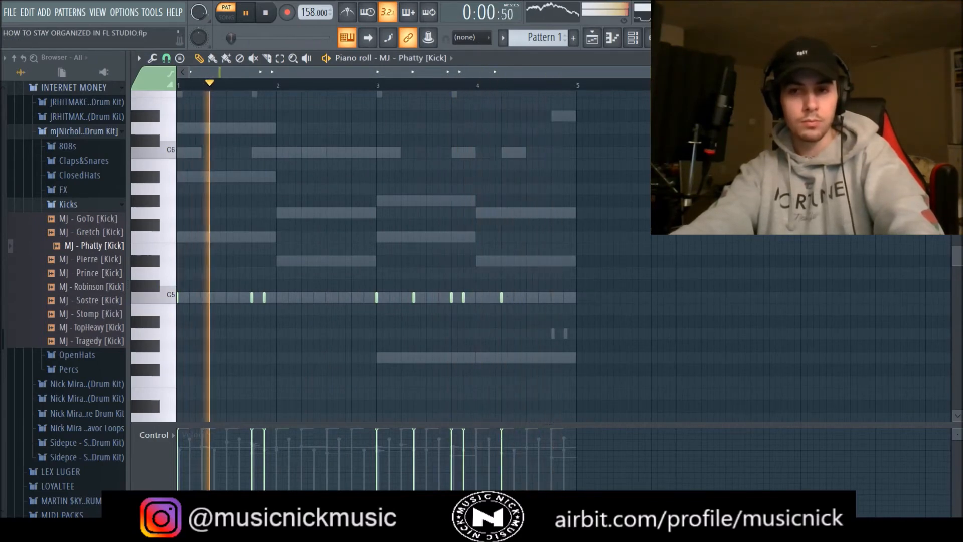
pyautogui.press('F7')
pyautogui.click(592, 370)
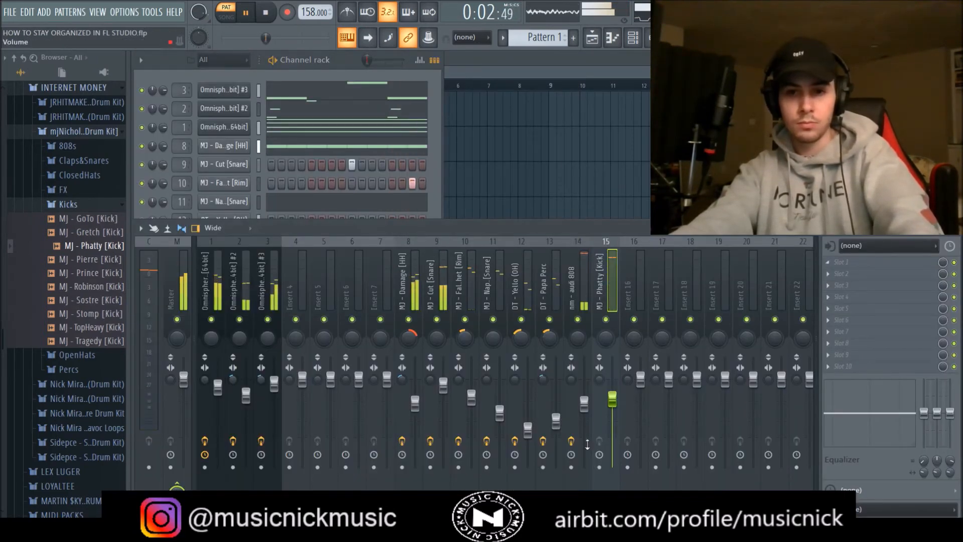
# Step: Lower the 808 and kick inserts' faders slightly, add Fruity parametric EQ 2 to the MJ - Phatty [Kick] insert, and cut its low and high ends
pyautogui.moveTo(588, 406); pyautogui.dragTo(614, 407)
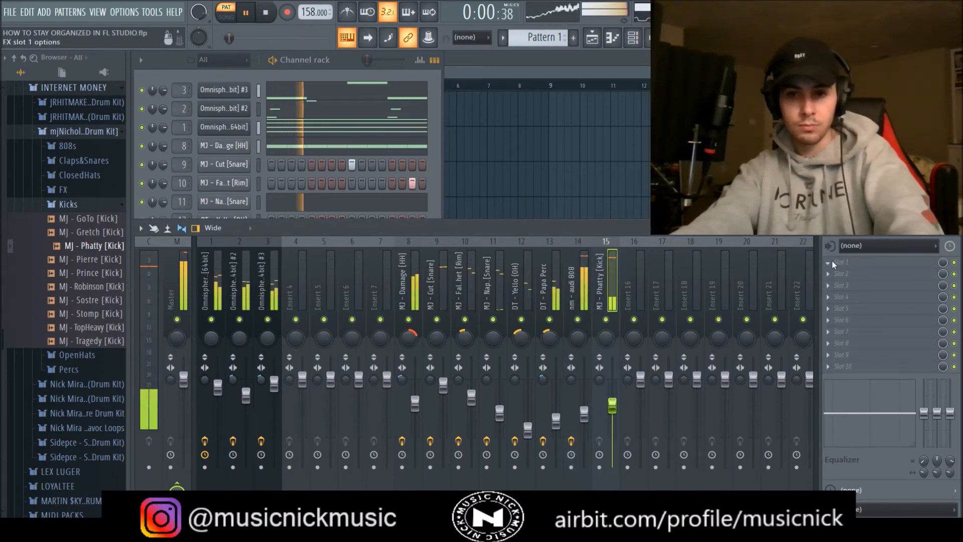
pyautogui.click(659, 361)
pyautogui.click(143, 105)
pyautogui.click(301, 201)
pyautogui.moveTo(168, 206); pyautogui.dragTo(191, 209)
pyautogui.moveTo(402, 206)
pyautogui.mouseDown()
pyautogui.moveTo(380, 206)
pyautogui.moveTo(396, 206)
pyautogui.mouseUp()
pyautogui.click(529, 105)
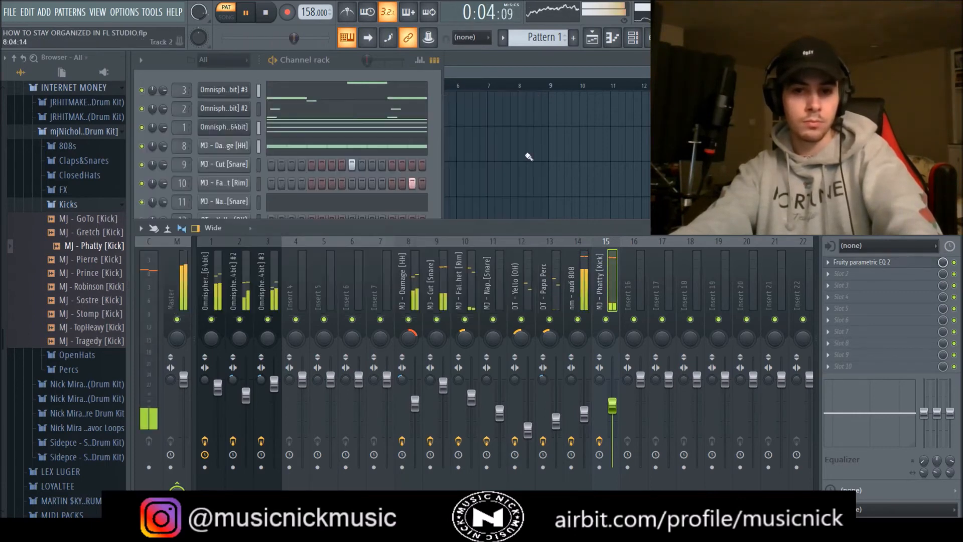
pyautogui.press('space')
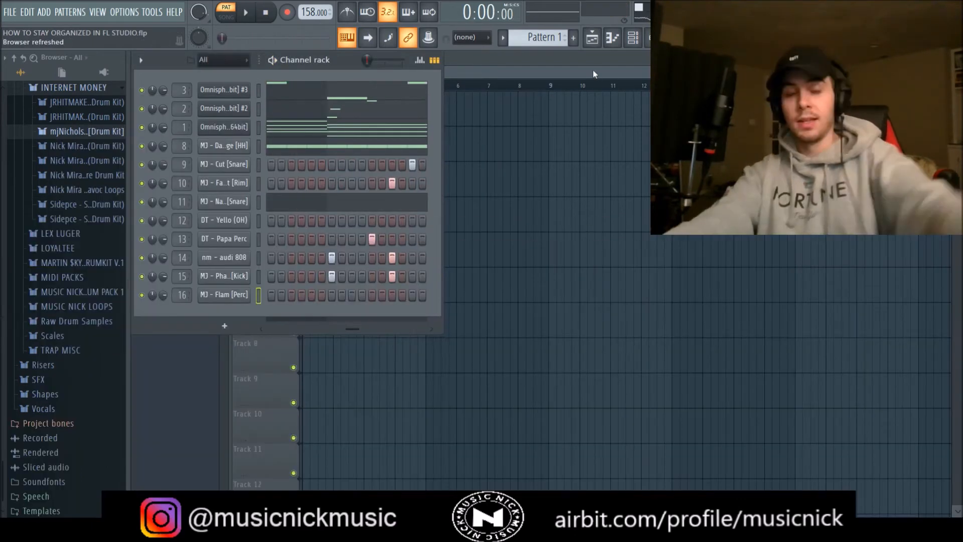
# Step: Widen the channel rack to inspect the full step patterns of all channels, and narrow it again
pyautogui.moveTo(293, 333); pyautogui.dragTo(293, 333)
pyautogui.moveTo(352, 329); pyautogui.dragTo(270, 330)
pyautogui.moveTo(444, 292); pyautogui.dragTo(912, 292)
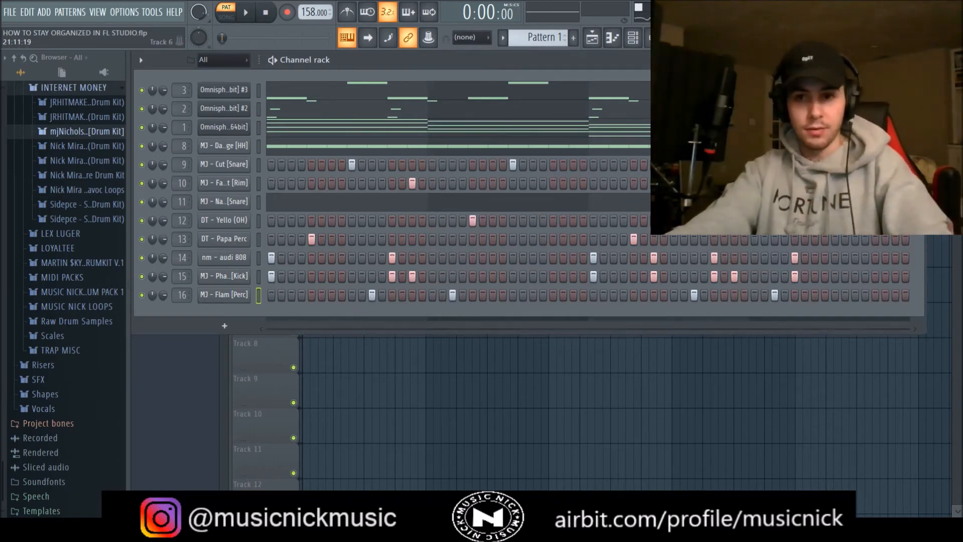
pyautogui.moveTo(925, 253); pyautogui.dragTo(563, 274)
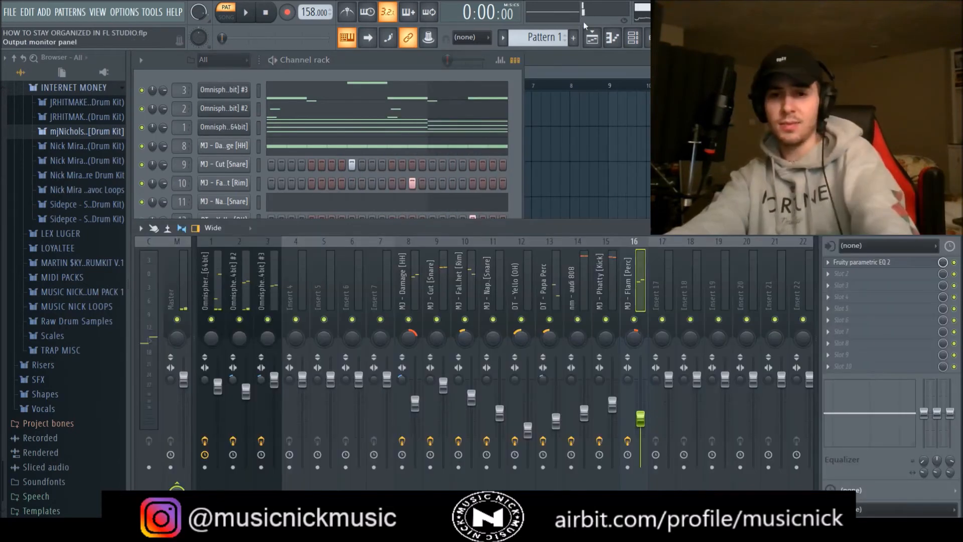
# Step: Review the effects on each mixer insert from MJ - Flam [Perc] back to the first Omnisphere insert
pyautogui.press('Left')
pyautogui.press('Left')
pyautogui.press('Left')
pyautogui.press('Left')
pyautogui.press('Left')
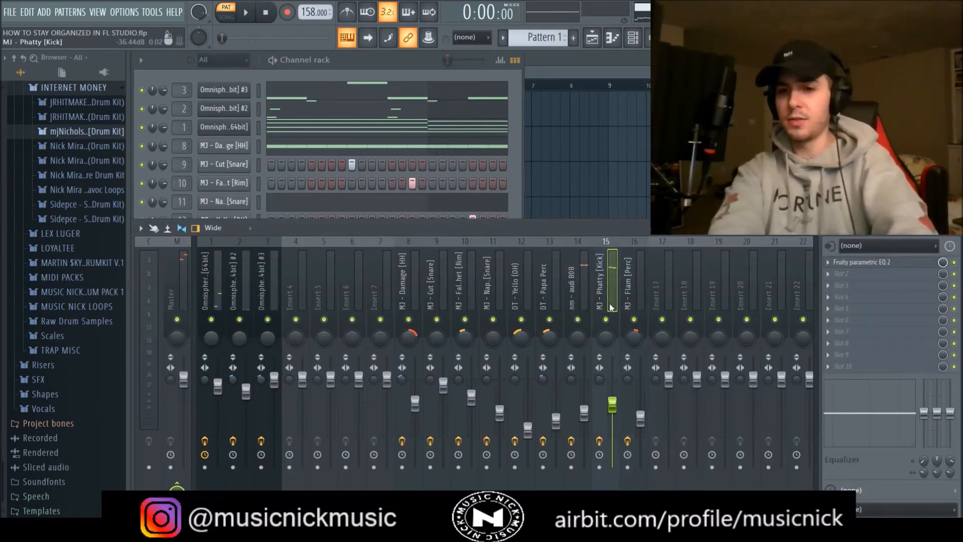
pyautogui.press('Left')
pyautogui.press('Left')
pyautogui.press('Left')
pyautogui.press('Left')
pyautogui.press('Left')
pyautogui.press('Left')
pyautogui.press('Left')
pyautogui.press('Left')
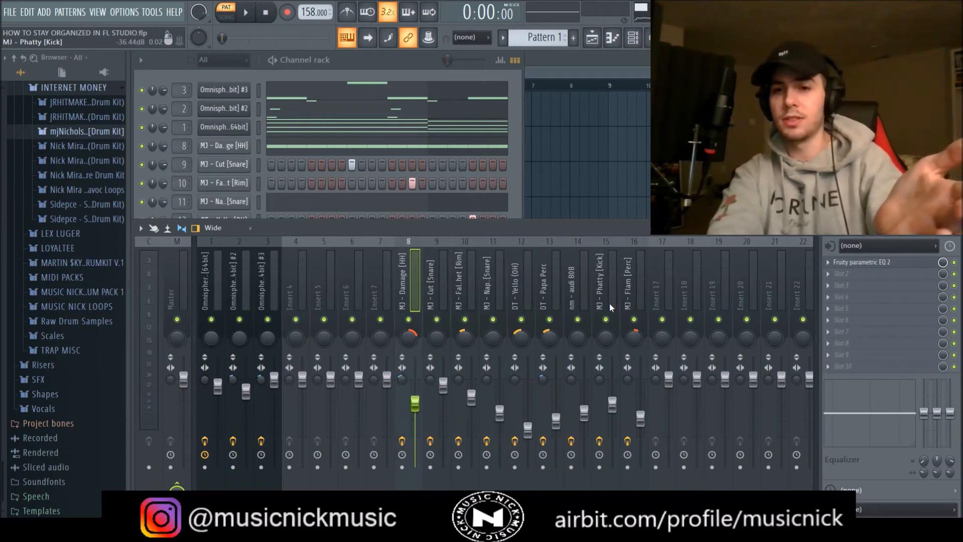
pyautogui.press('Left')
pyautogui.press('Left')
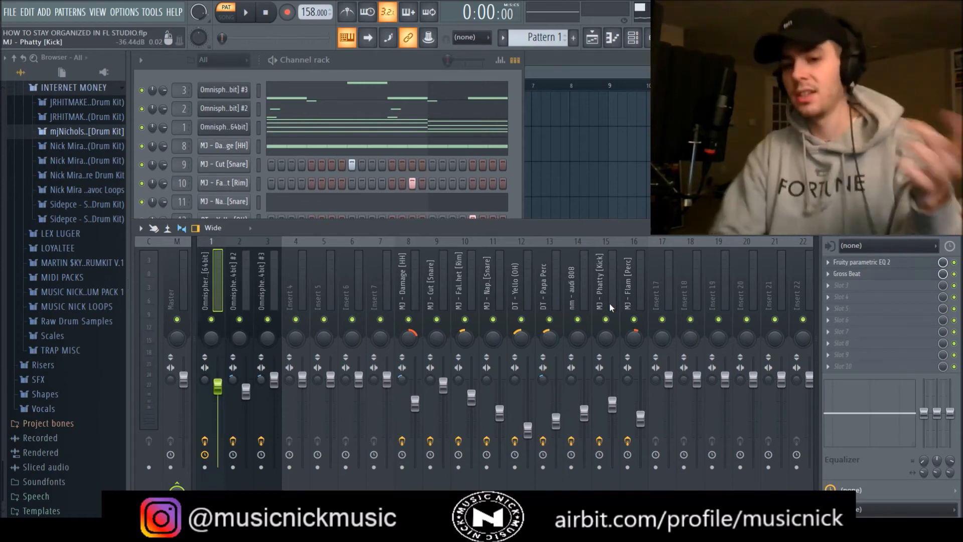
# Step: Save the project and load two Fruity parametric EQ 2 effects with the 30Hz + 18kHz cut preset on the Master
pyautogui.hotkey('ctrl', 's')
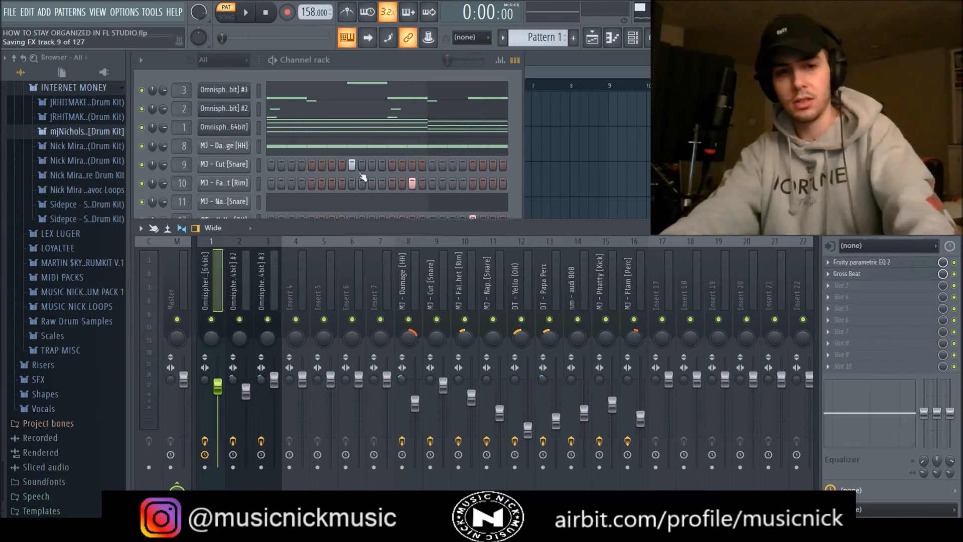
pyautogui.click(188, 283)
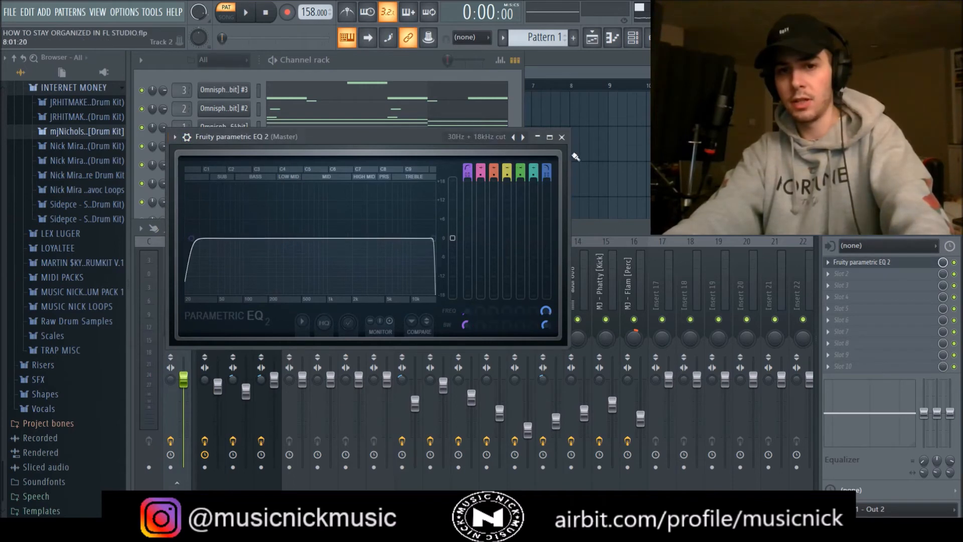
pyautogui.click(561, 137)
pyautogui.click(843, 279)
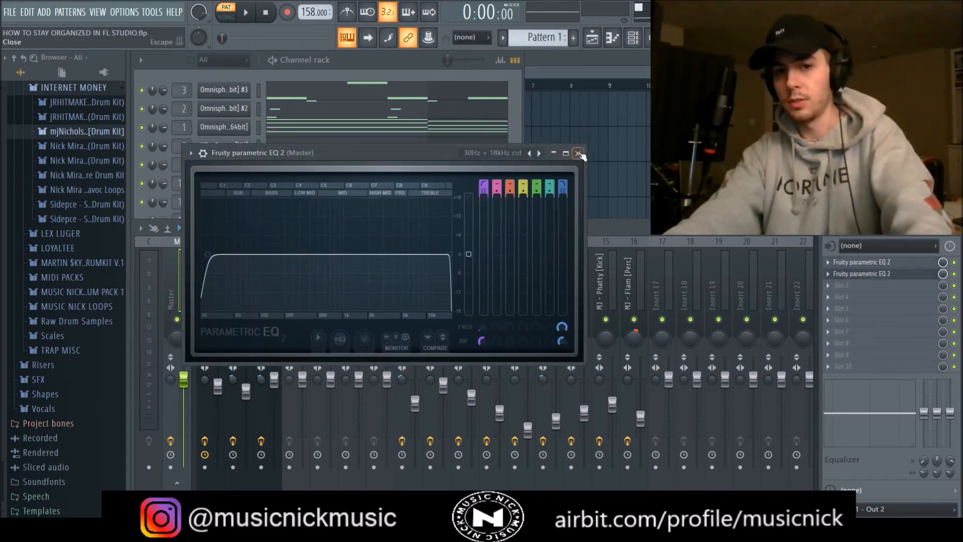
pyautogui.click(578, 153)
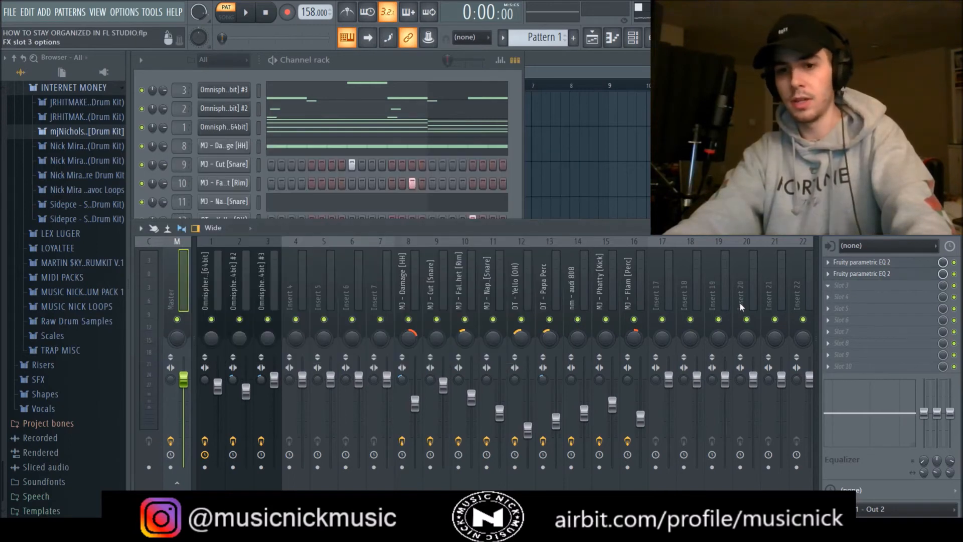
# Step: Add two Fruity Multiband Compressors to the Master, apply the Mastering 2.4dB preset to the first, and save the project
pyautogui.click(699, 303)
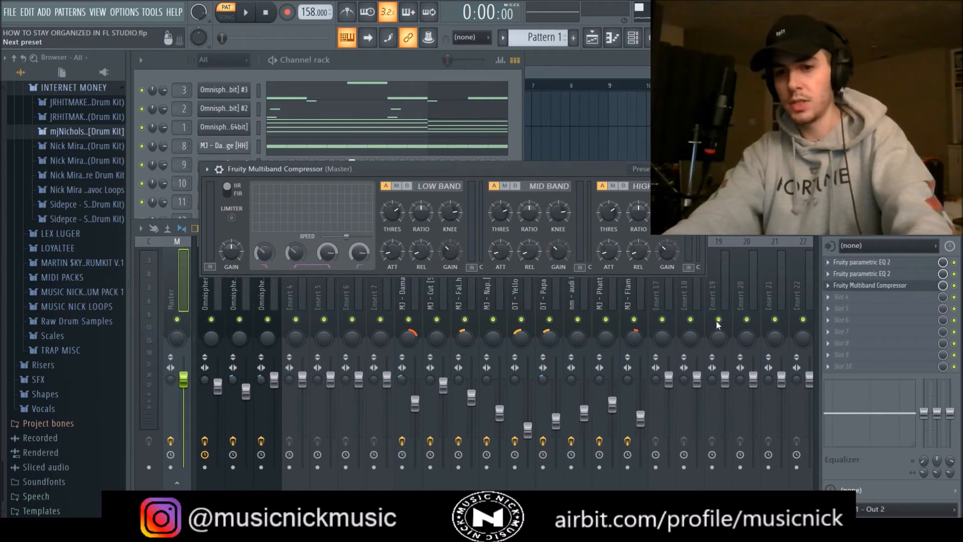
pyautogui.click(710, 299)
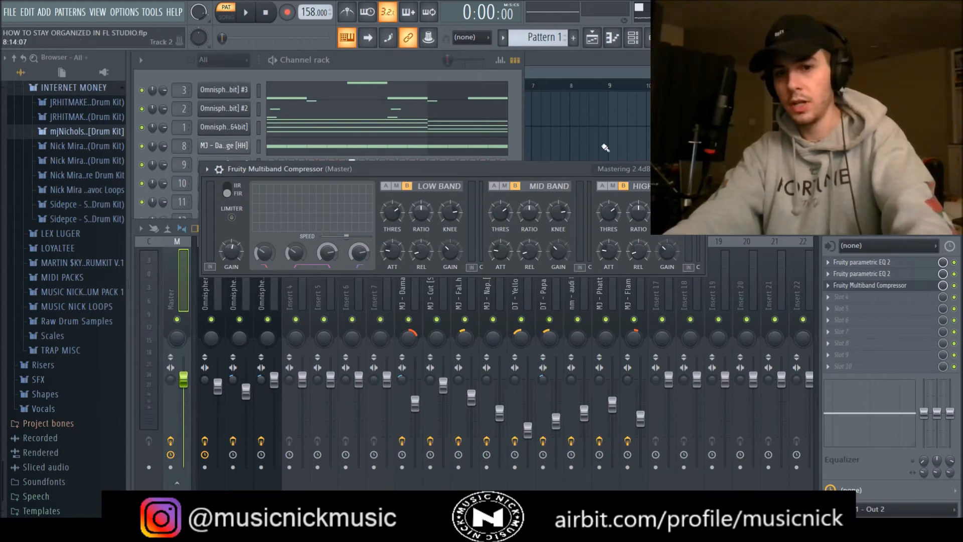
pyautogui.click(701, 169)
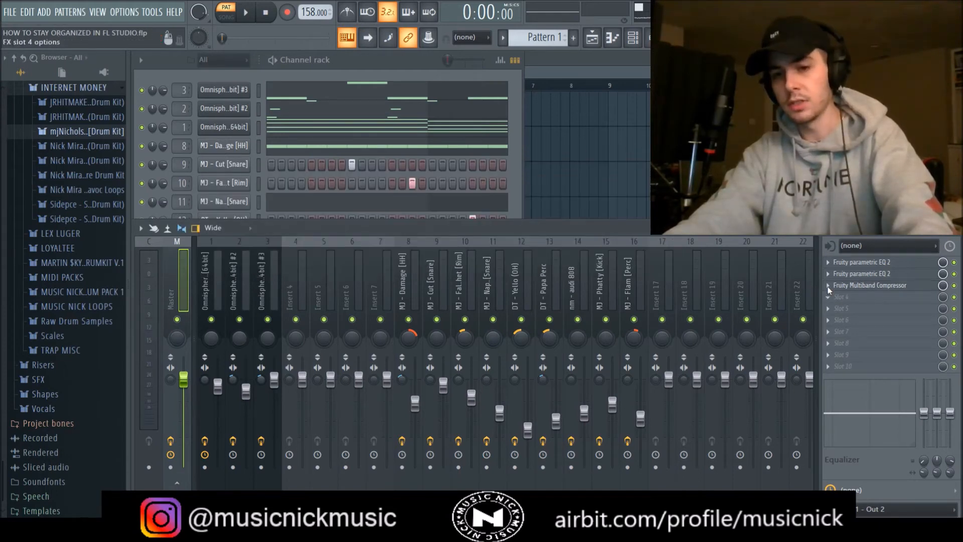
pyautogui.click(688, 303)
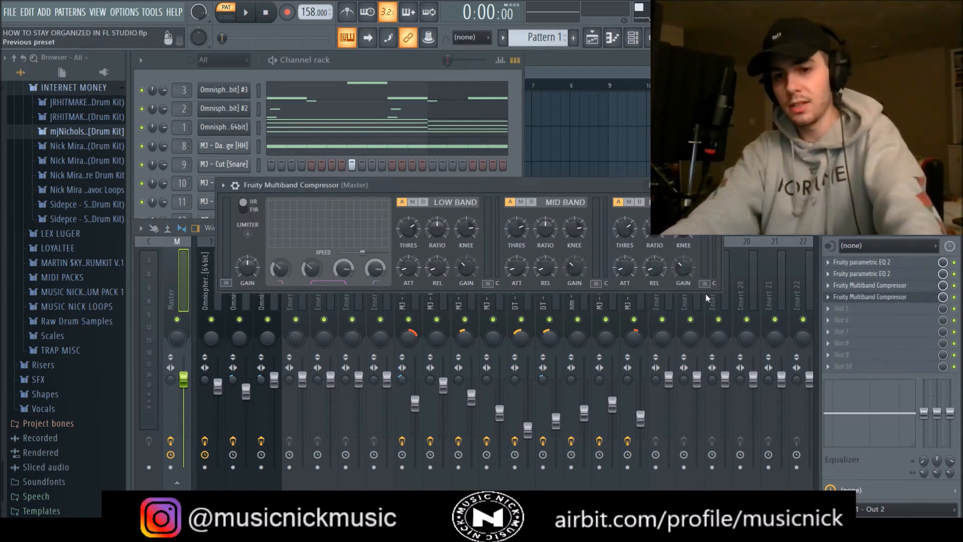
pyautogui.click(688, 185)
pyautogui.click(714, 185)
pyautogui.hotkey('ctrl', 's')
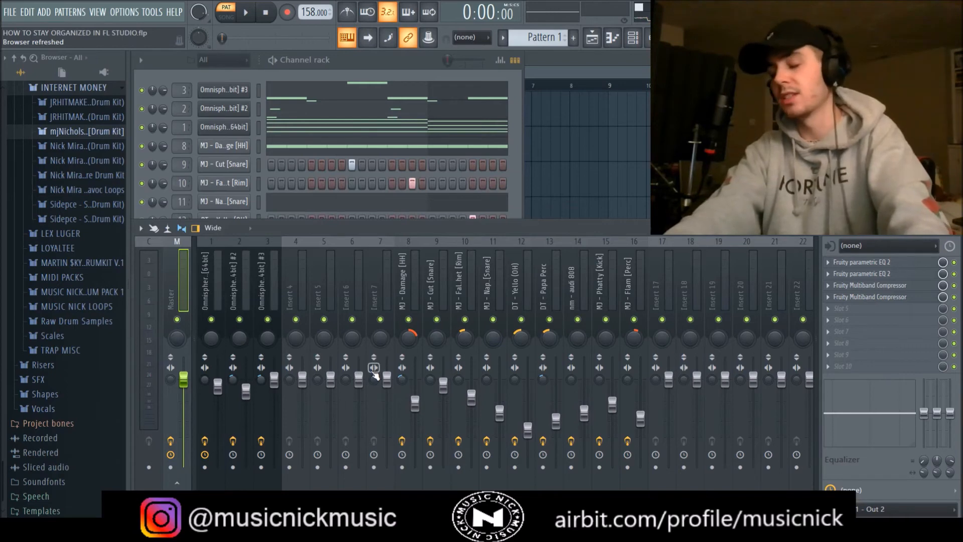
# Step: Rename mixer insert 20 as SEND!!!
pyautogui.click(738, 281)
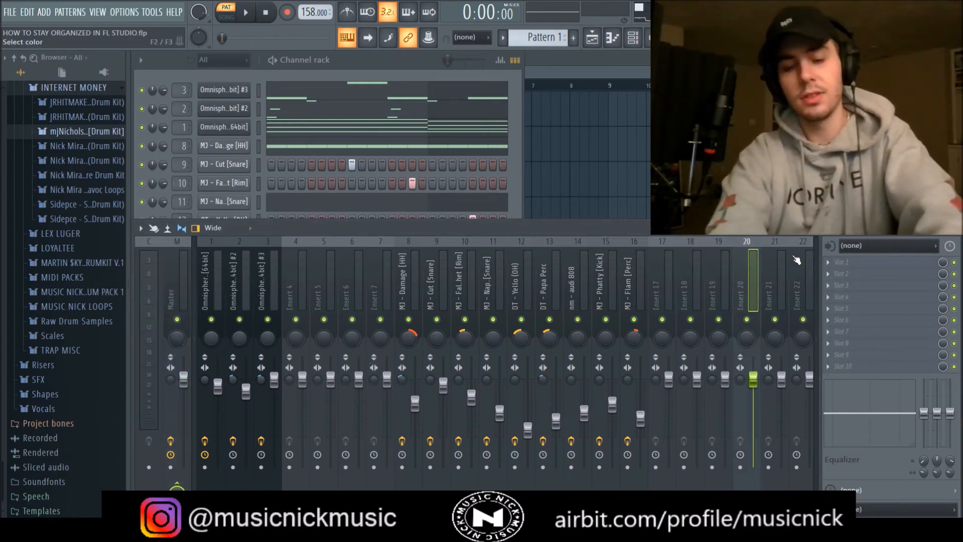
pyautogui.press('F2')
pyautogui.write('SEND!!!')
pyautogui.press('Return')
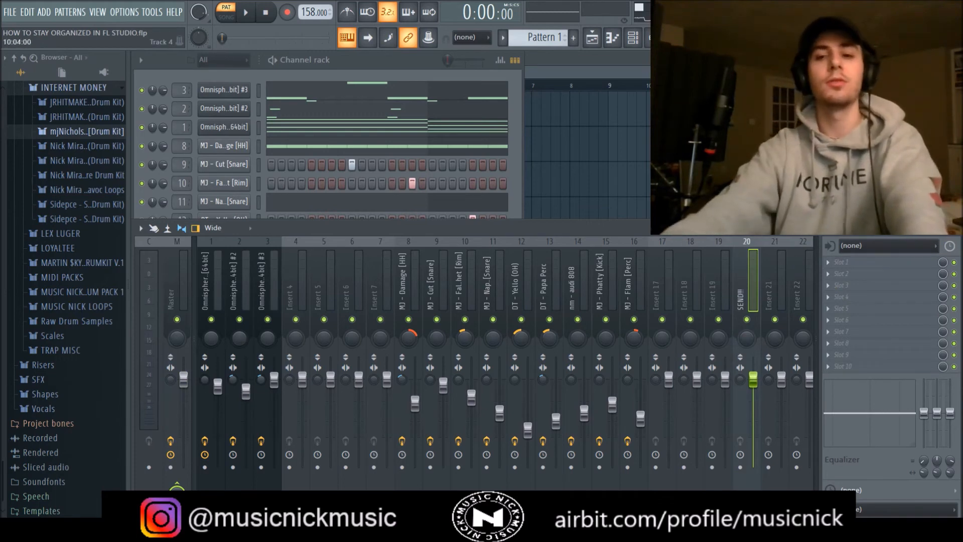
# Step: Enable sends to SEND!!! from the drum, percussion and 808 inserts 8 to 16 and from the three Omnisphere inserts
pyautogui.click(629, 289)
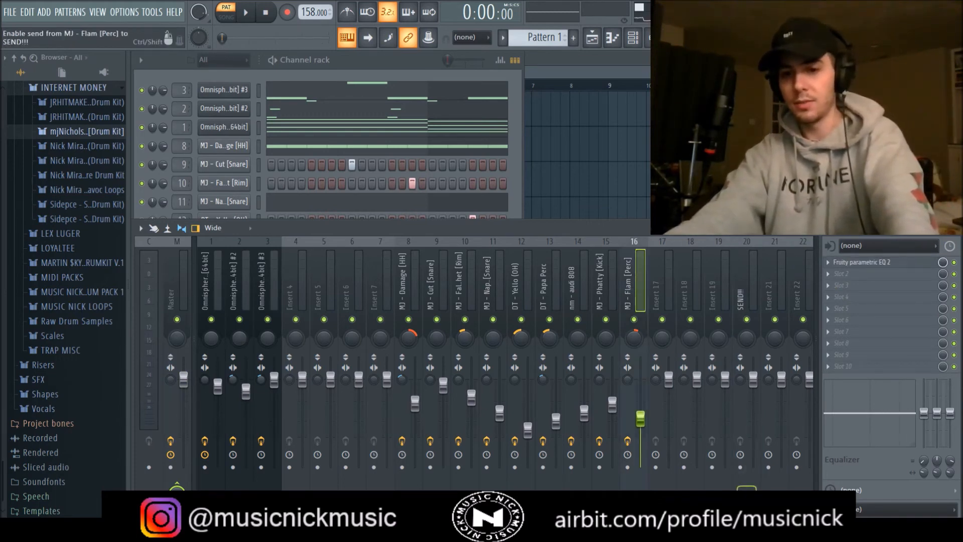
pyautogui.click(609, 302)
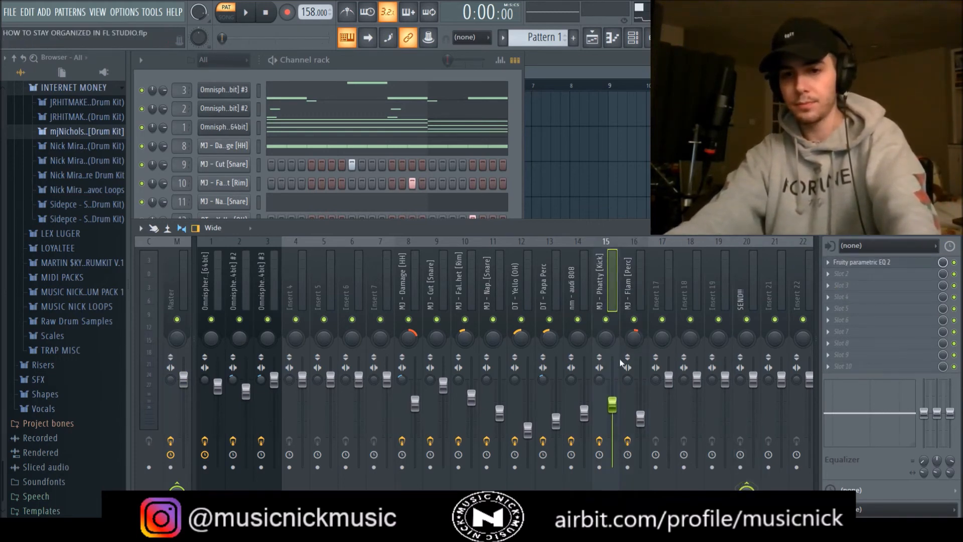
pyautogui.click(589, 310)
pyautogui.press('Left')
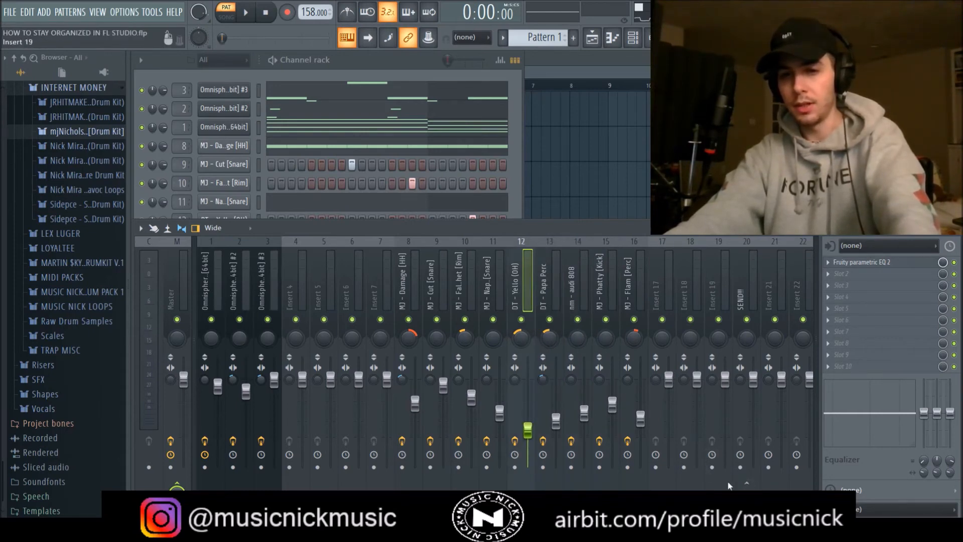
pyautogui.click(488, 287)
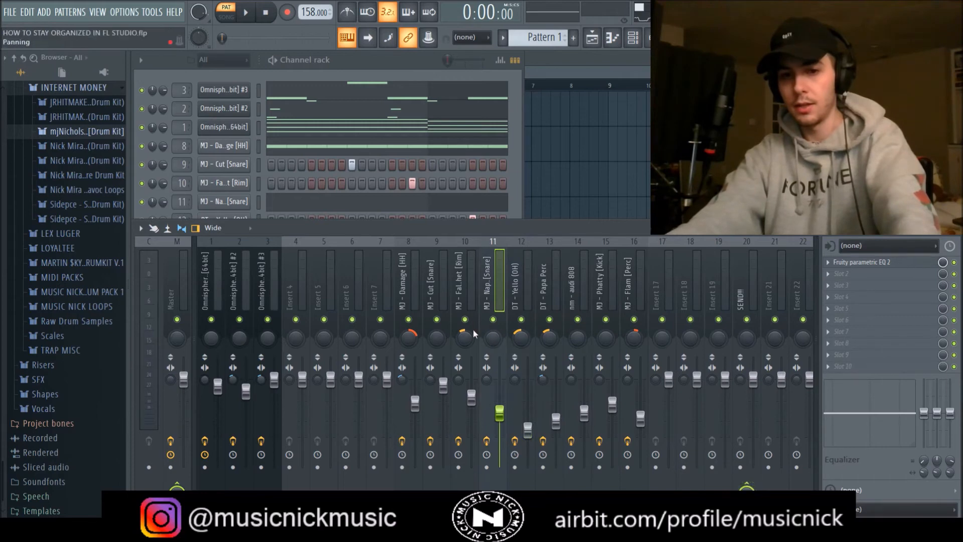
pyautogui.click(430, 306)
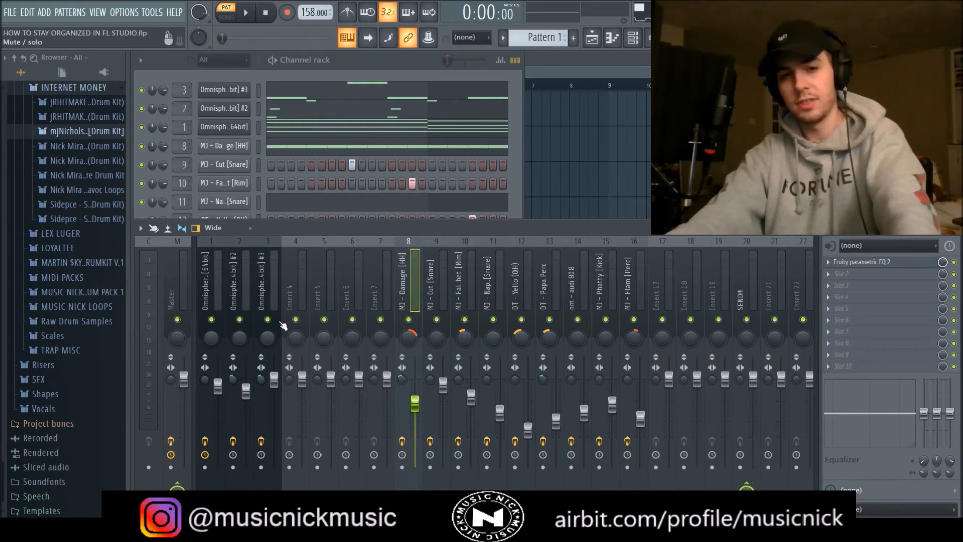
pyautogui.click(268, 299)
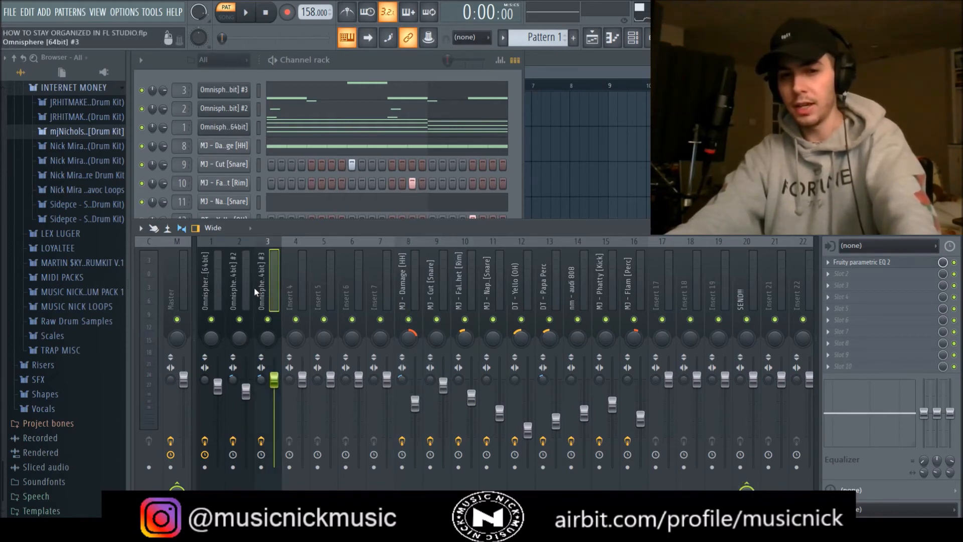
pyautogui.click(240, 293)
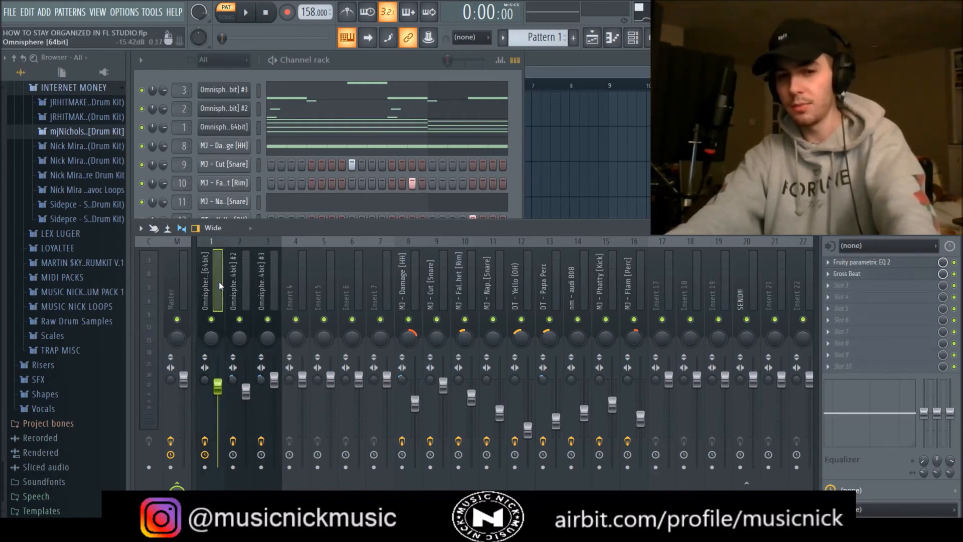
# Step: Load Fruity Limiter on the SEND!!! insert and lower its ceiling
pyautogui.click(743, 334)
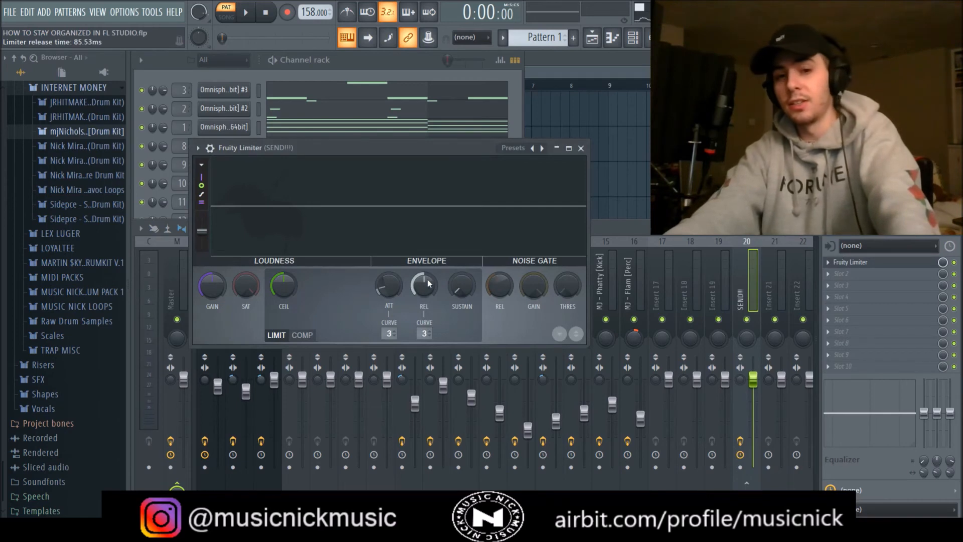
pyautogui.moveTo(271, 293); pyautogui.dragTo(270, 304)
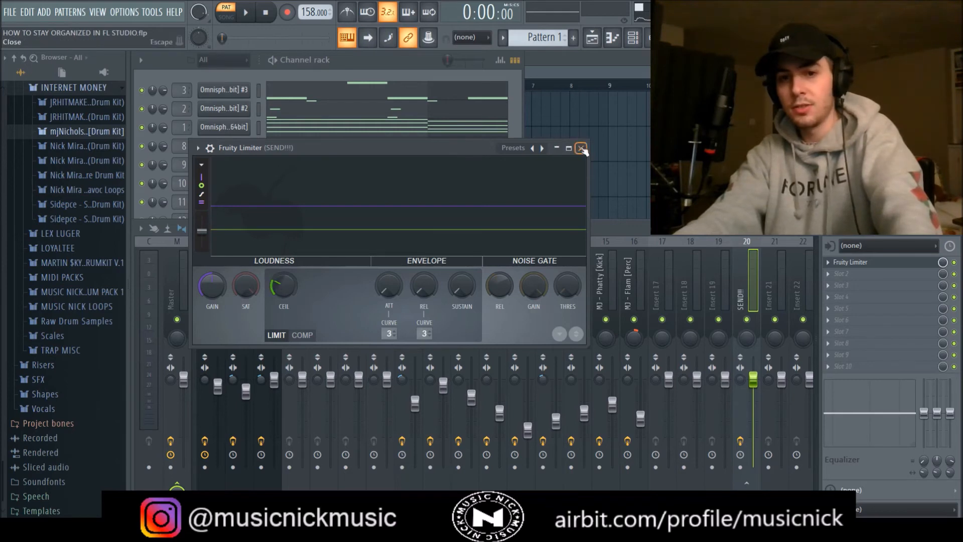
pyautogui.click(582, 148)
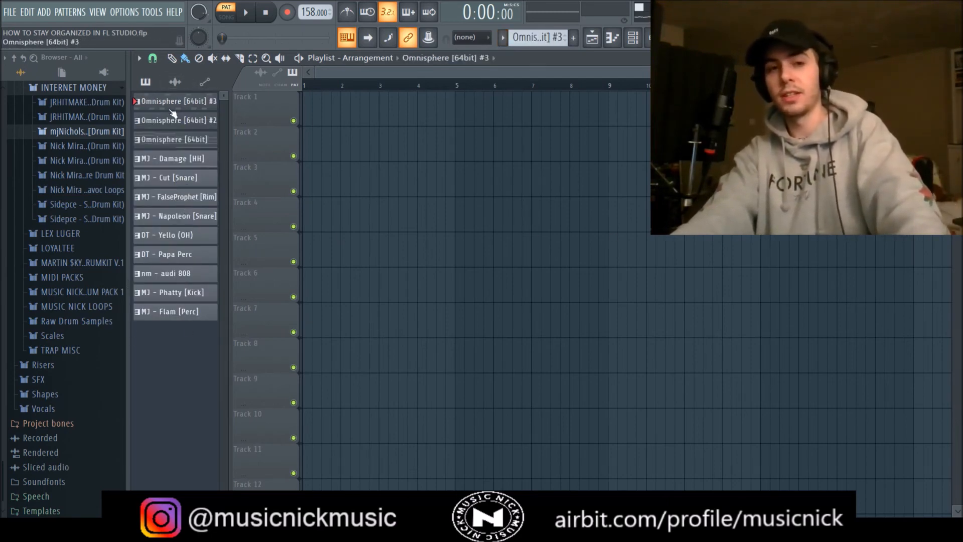
# Step: Place all the split patterns on their own playlist tracks from Track 1, and extend the FalseProphet [Rim] and Papa Perc clips to bar 5
pyautogui.click(179, 314)
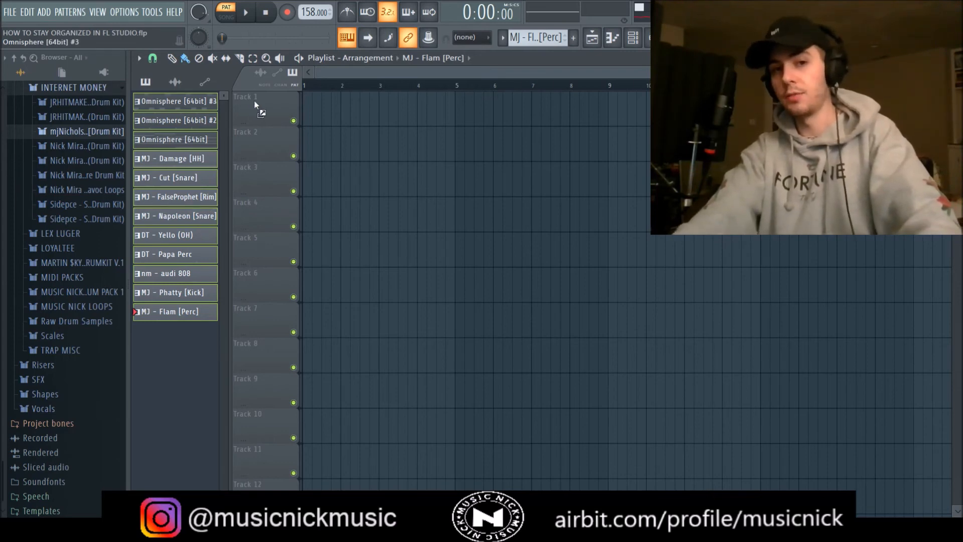
pyautogui.moveTo(254, 100); pyautogui.dragTo(253, 99)
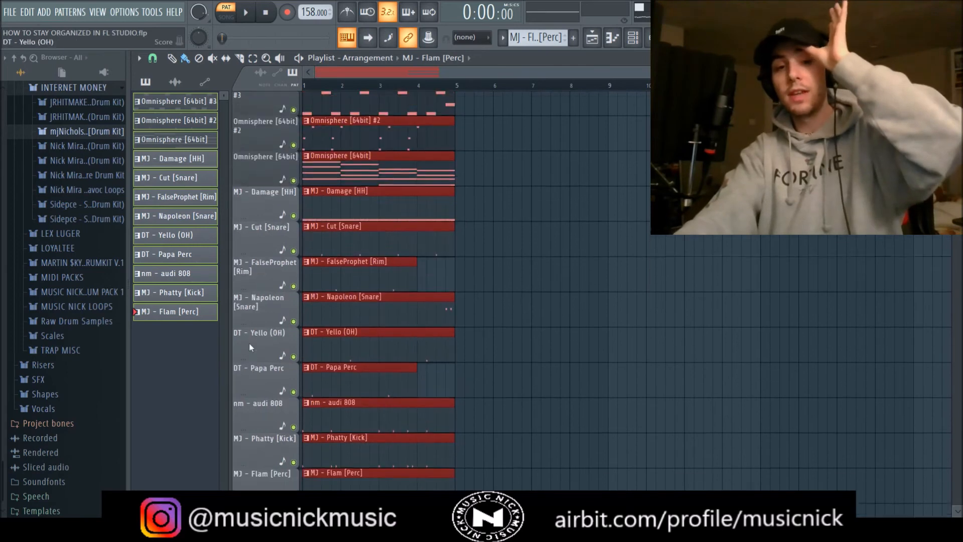
pyautogui.click(446, 303)
pyautogui.moveTo(416, 291); pyautogui.dragTo(454, 290)
pyautogui.moveTo(417, 394); pyautogui.dragTo(463, 392)
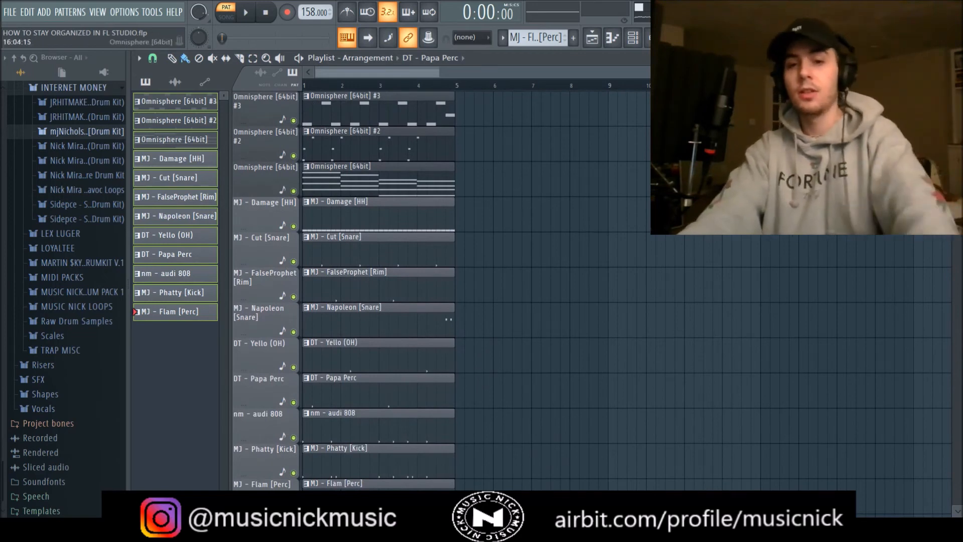
# Step: Select the first four bars of every playlist track and duplicate them five times in succession
pyautogui.scroll(-1, 441, 291)
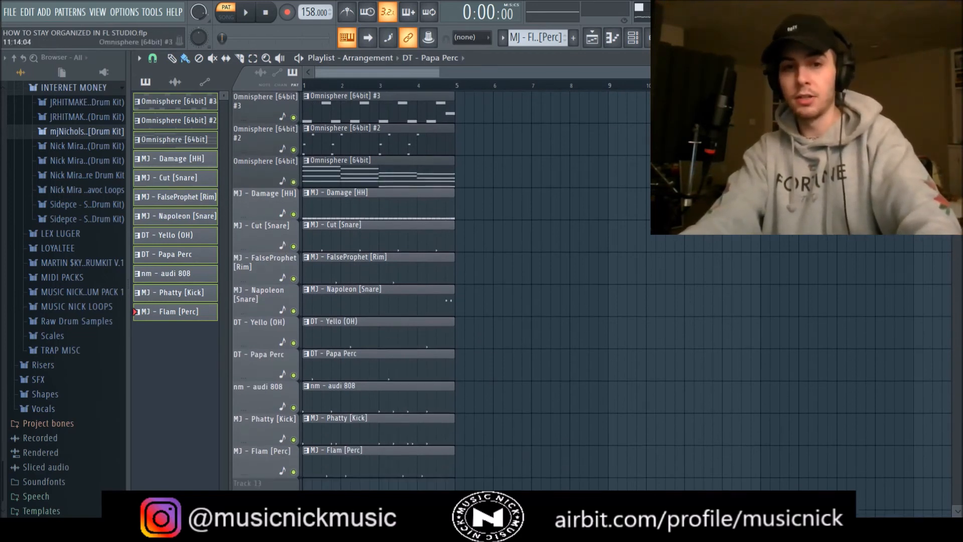
pyautogui.moveTo(456, 87); pyautogui.dragTo(117, 115)
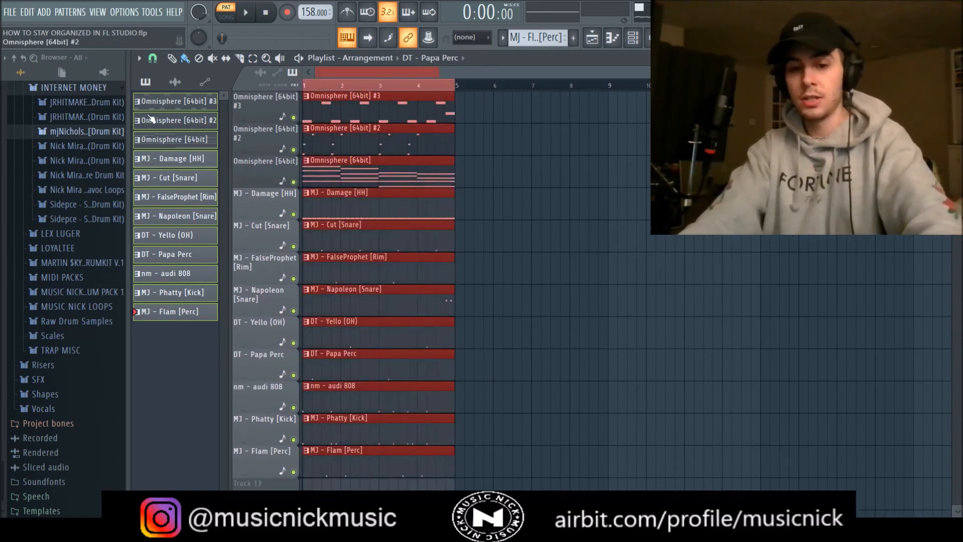
pyautogui.hotkey('ctrl', 'b')
pyautogui.hotkey('ctrl', 'b')
pyautogui.hotkey('ctrl', 'b')
pyautogui.hotkey('ctrl', 'b')
pyautogui.hotkey('ctrl', 'b')
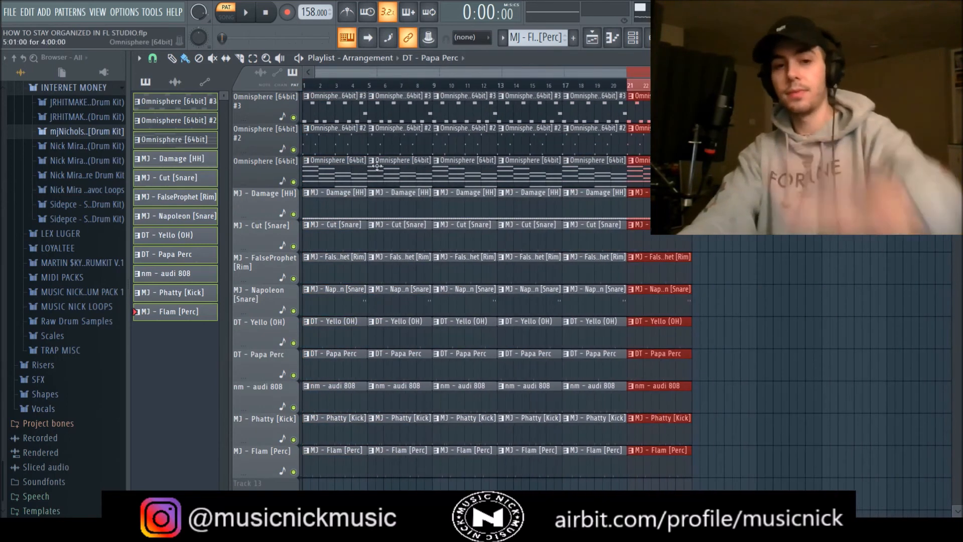
# Step: Clear all drum and 808 clips plus Omnisphere #2 and #3 from bars 1 to 4, keeping only the first Omnisphere clip
pyautogui.click(306, 86)
pyautogui.moveTo(348, 471)
pyautogui.mouseDown()
pyautogui.moveTo(347, 268)
pyautogui.moveTo(384, 218)
pyautogui.mouseUp()
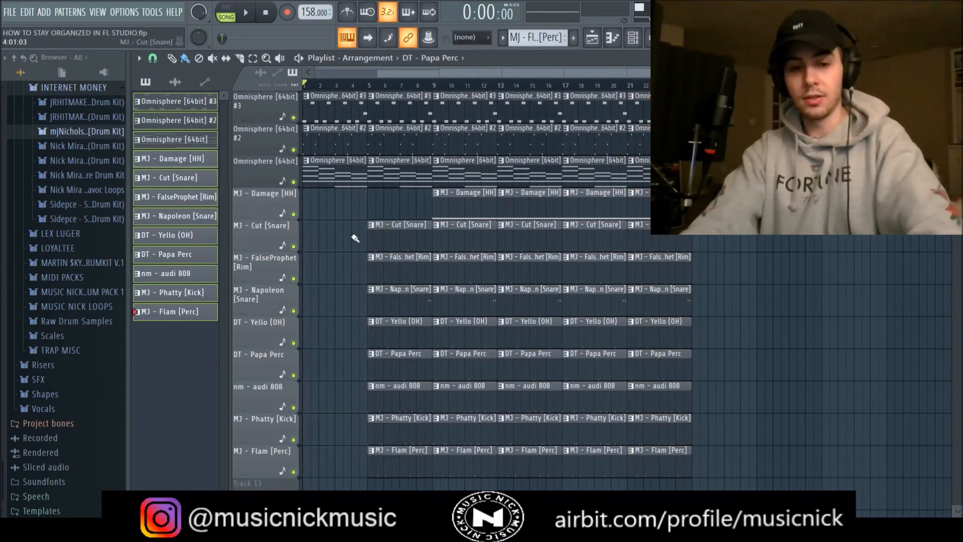
pyautogui.hotkey('ctrl', 'z')
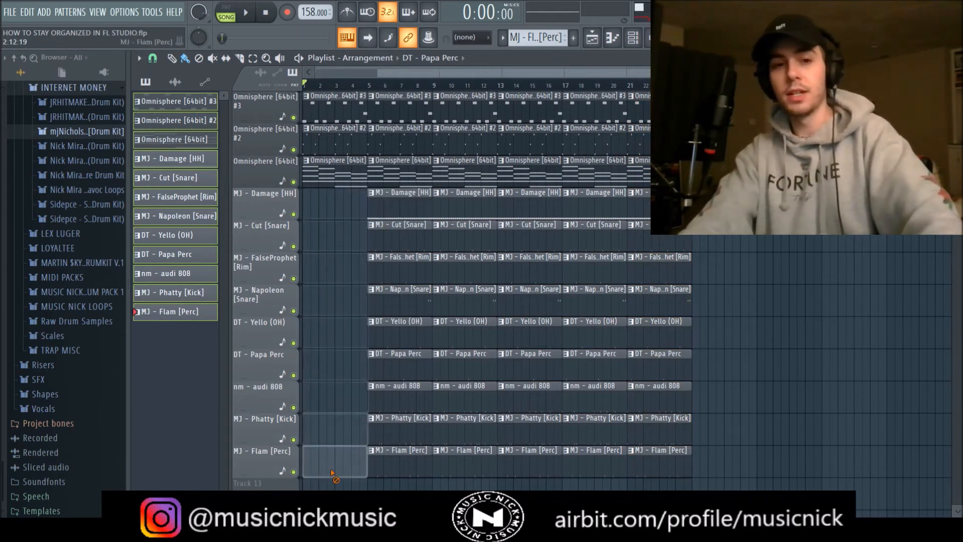
pyautogui.rightClick(326, 140)
pyautogui.rightClick(326, 108)
# Step: Remove the drum, percussion and 808 clips and the Omnisphere #3 clip from bars 5 to 8 during song playback
pyautogui.press('space')
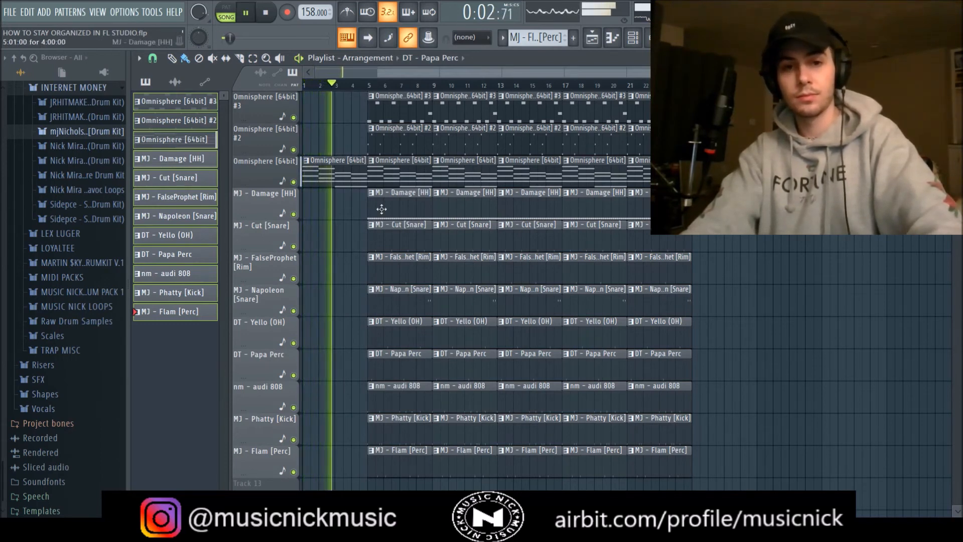
pyautogui.moveTo(397, 198); pyautogui.dragTo(395, 457)
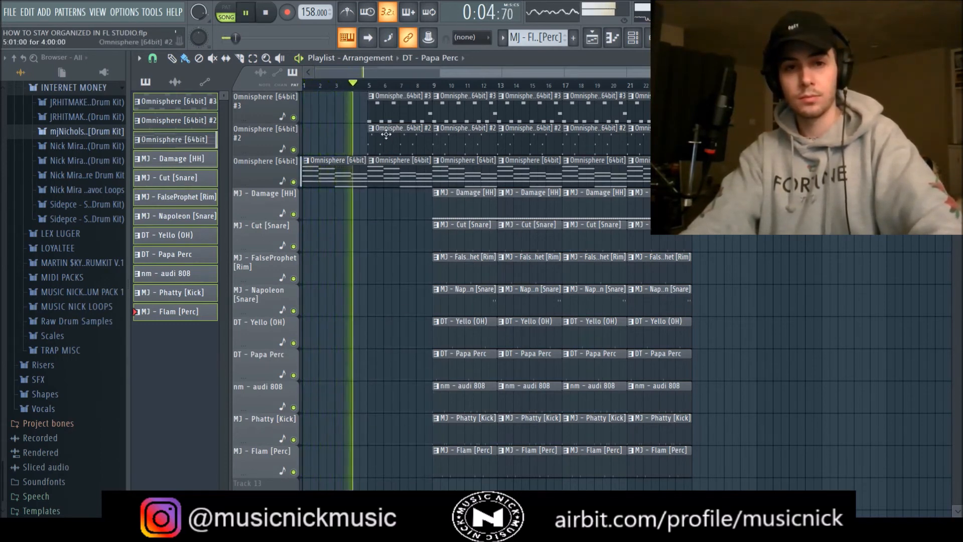
pyautogui.rightClick(396, 122)
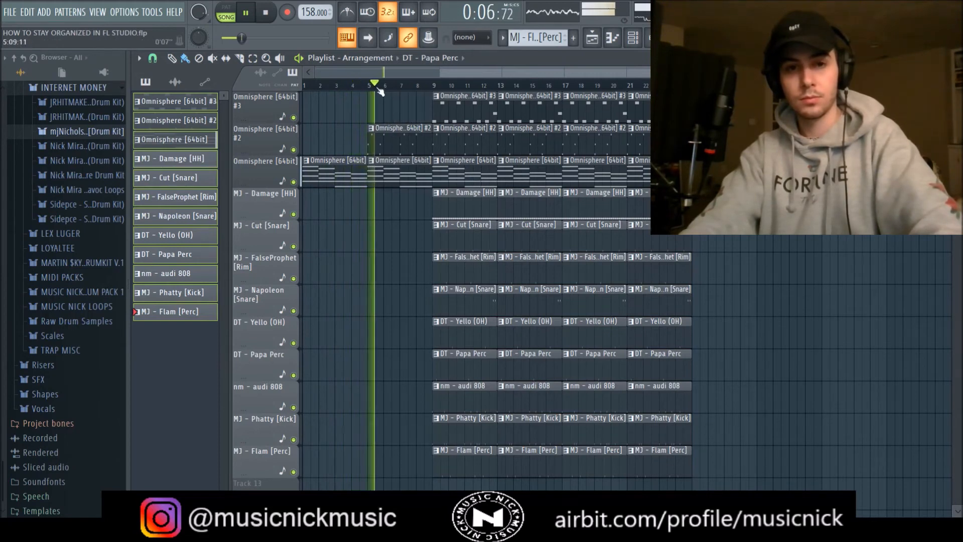
# Step: Fine-tune the mixer levels of the Omnisphere #2 and #3 inserts and follow the playing arrangement past bar 9
pyautogui.press('F9')
pyautogui.press('F6')
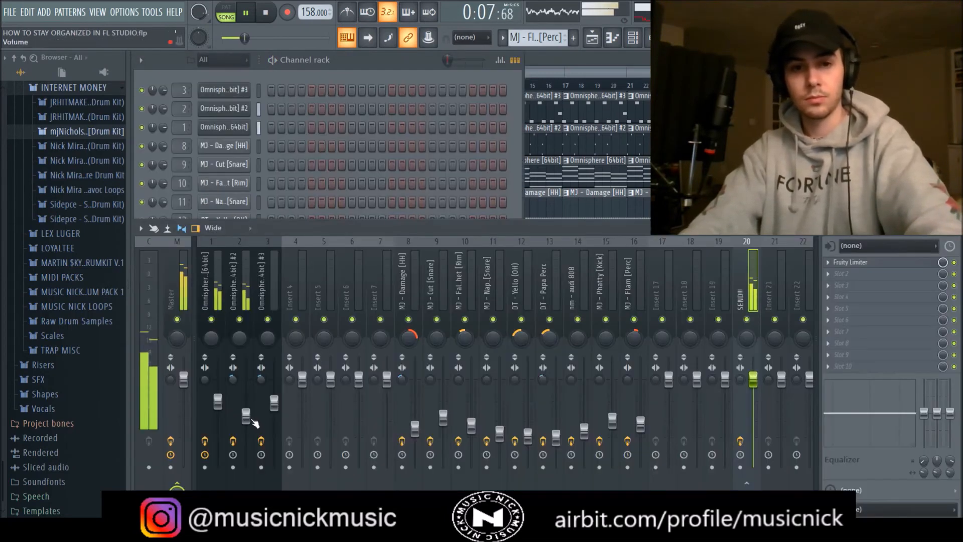
pyautogui.click(246, 416)
pyautogui.click(274, 403)
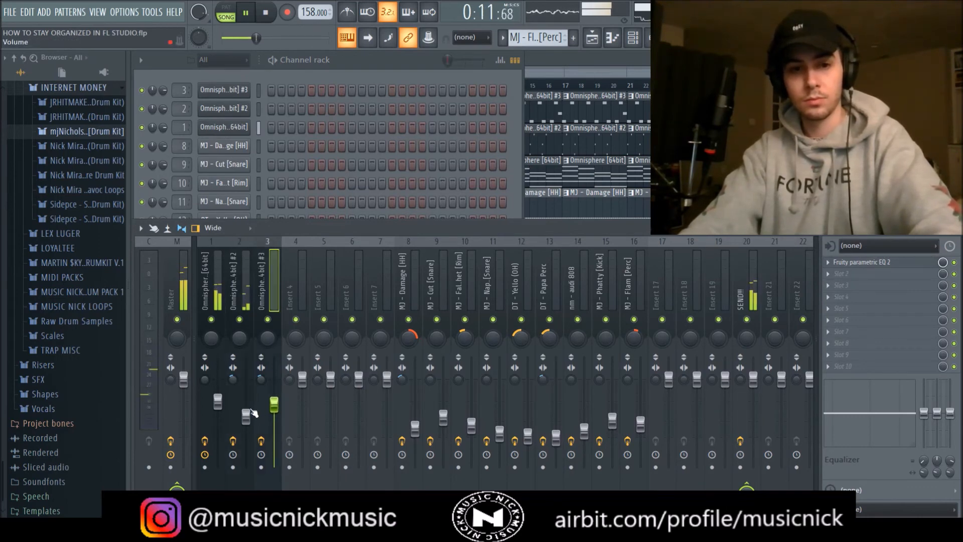
pyautogui.press('F5')
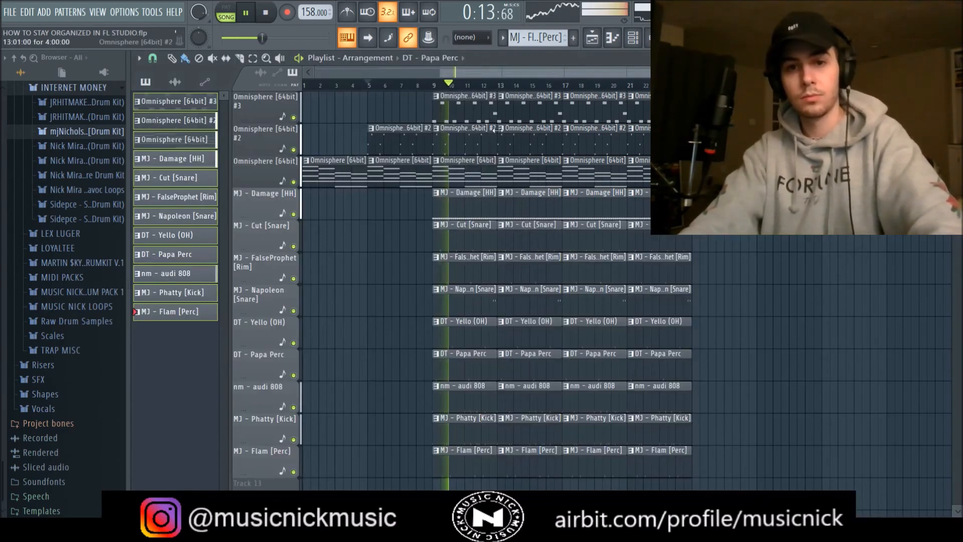
pyautogui.scroll(3, 536, 72)
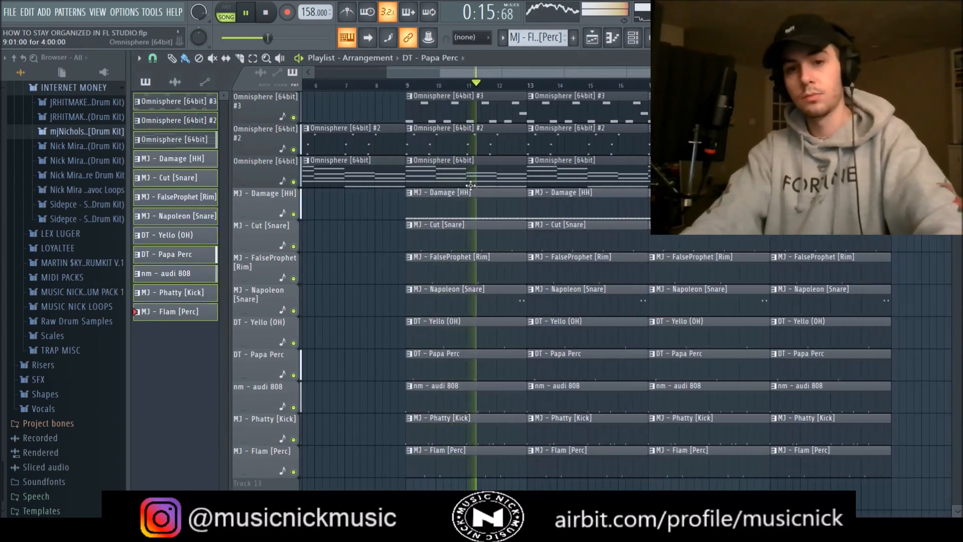
pyautogui.moveTo(536, 72); pyautogui.dragTo(597, 72)
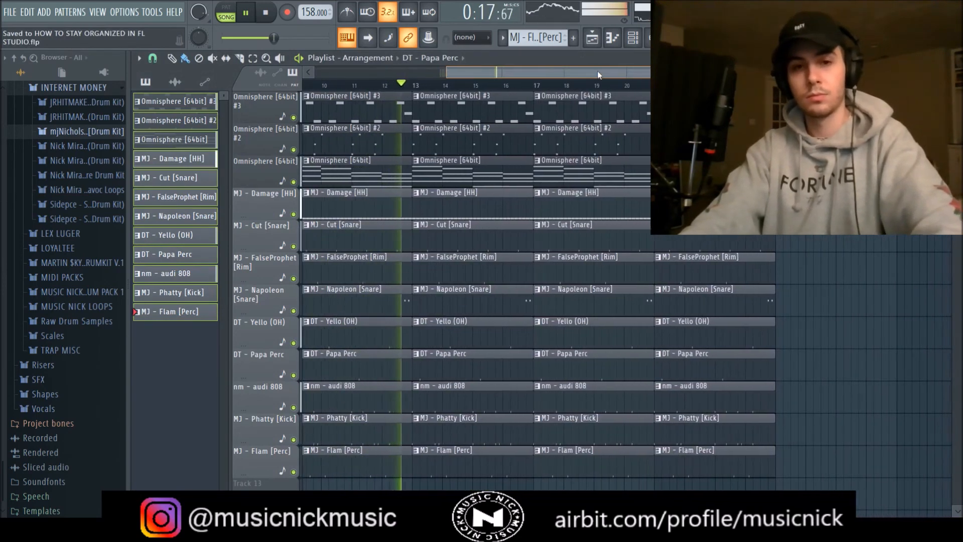
# Step: Fine-tune the mixer levels of the FalseProphet [Rim] and Napoleon [Snare] inserts, then save the project
pyautogui.press('F5')
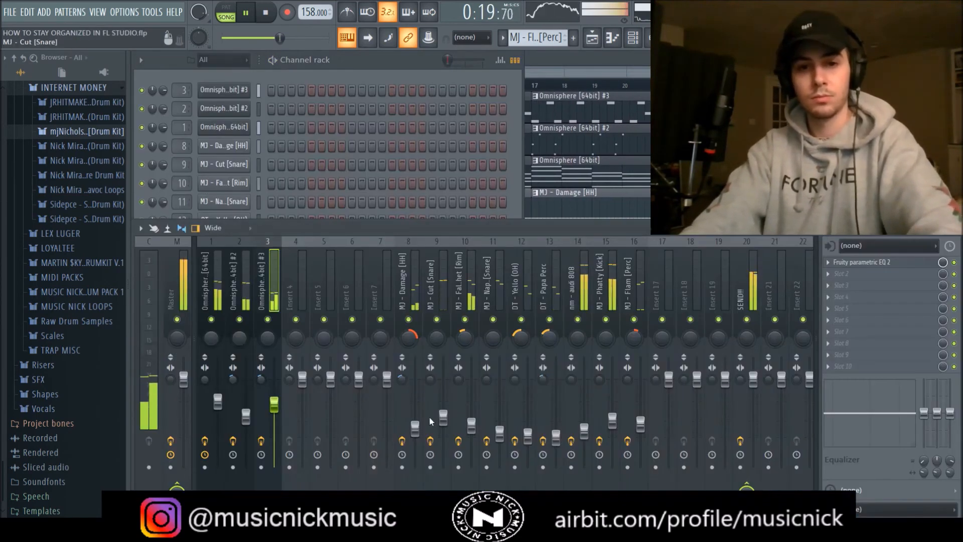
pyautogui.click(471, 426)
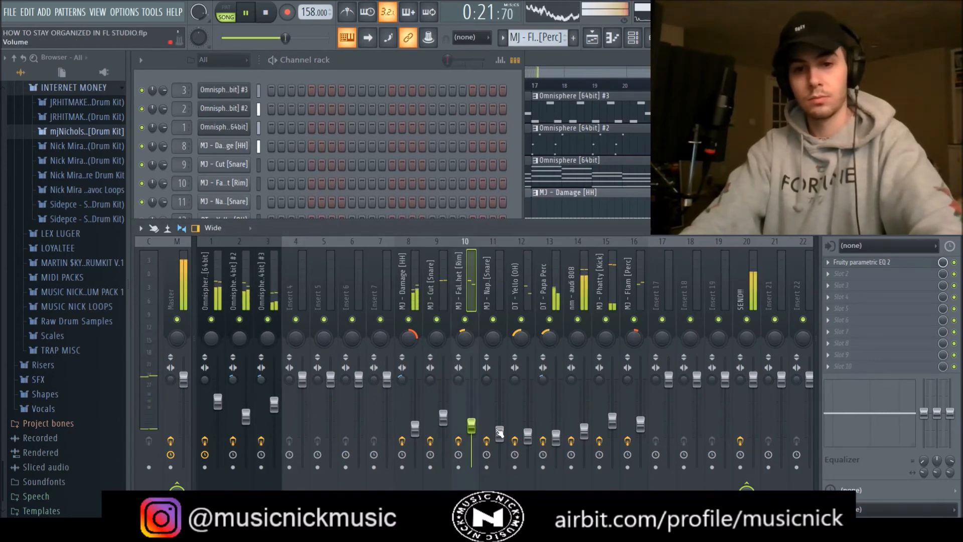
pyautogui.click(499, 433)
pyautogui.hotkey('ctrl', 's')
pyautogui.click(607, 69)
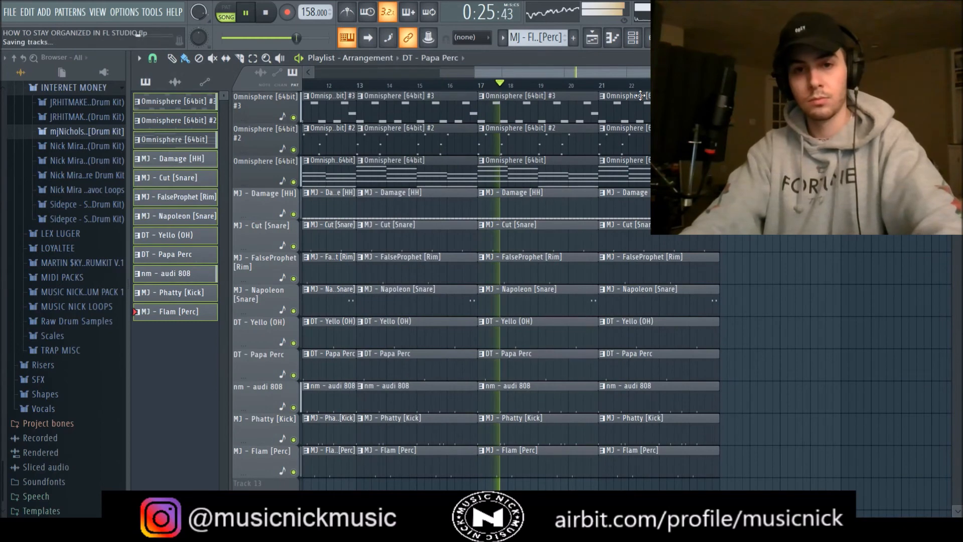
pyautogui.scroll(-2, 623, 112)
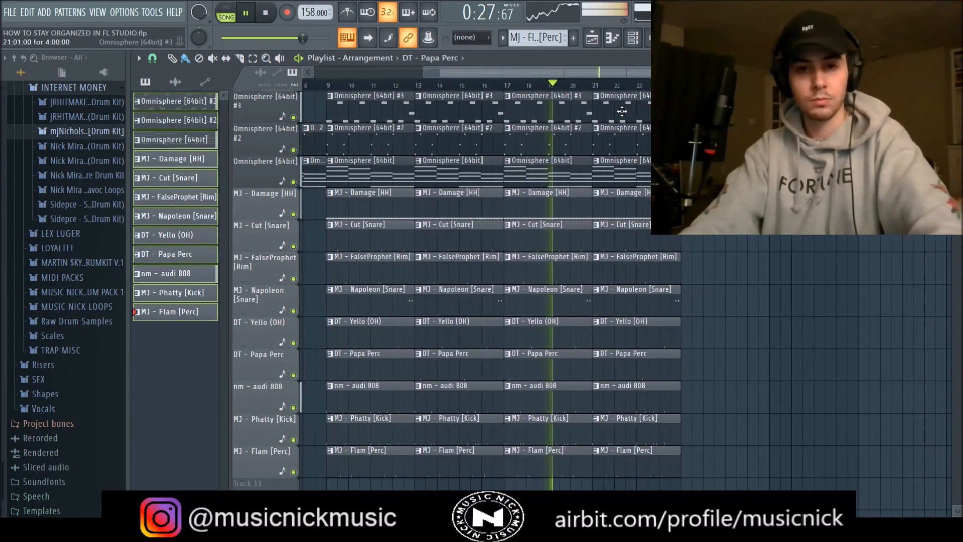
pyautogui.scroll(-1, 512, 108)
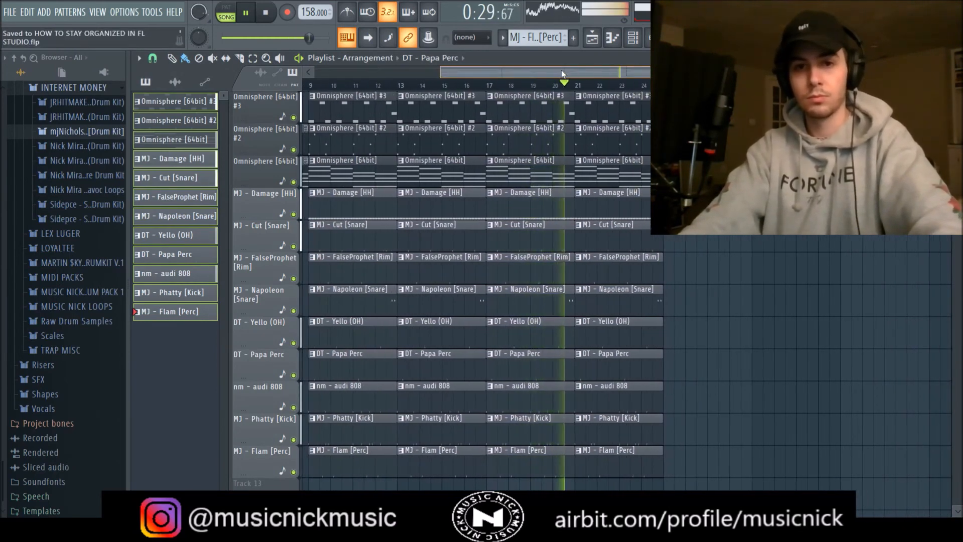
pyautogui.press('space')
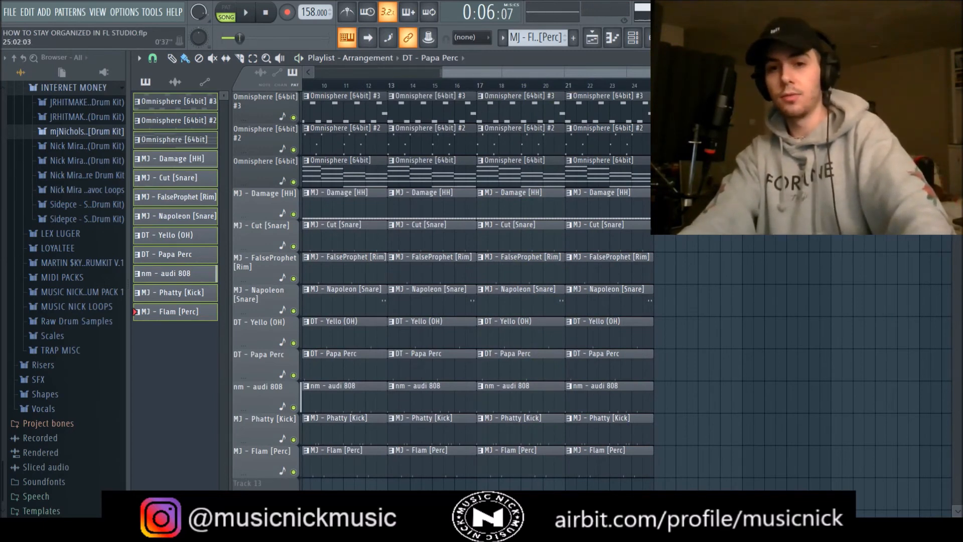
# Step: Duplicate bars 17 to 24 on every playlist track and strip the kick and several drum clips from the copied section
pyautogui.moveTo(477, 85); pyautogui.dragTo(652, 85)
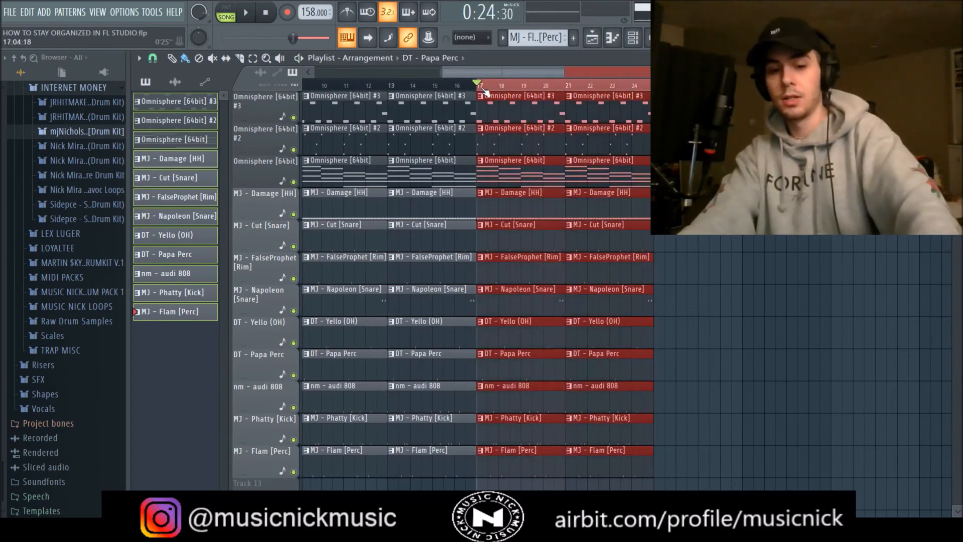
pyautogui.hotkey('ctrl', 'b')
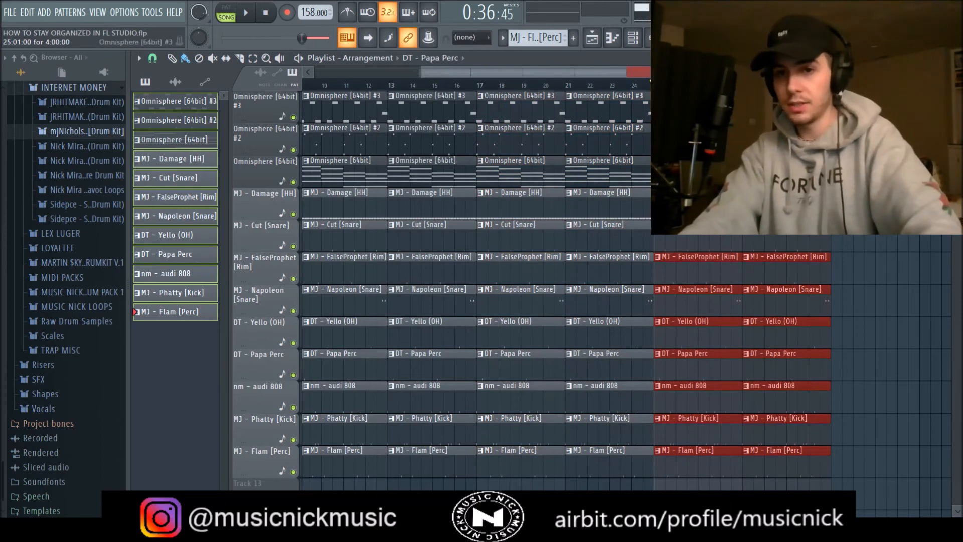
pyautogui.hotkey('ctrl', 'd')
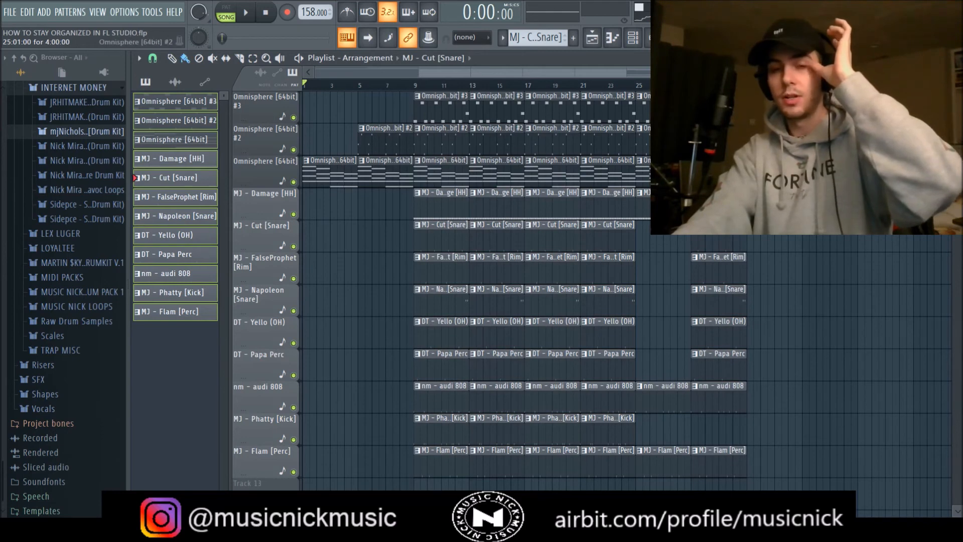
# Step: Make the audi 808 and Phatty [Kick] clips at bar 17 unique patterns
pyautogui.click(528, 85)
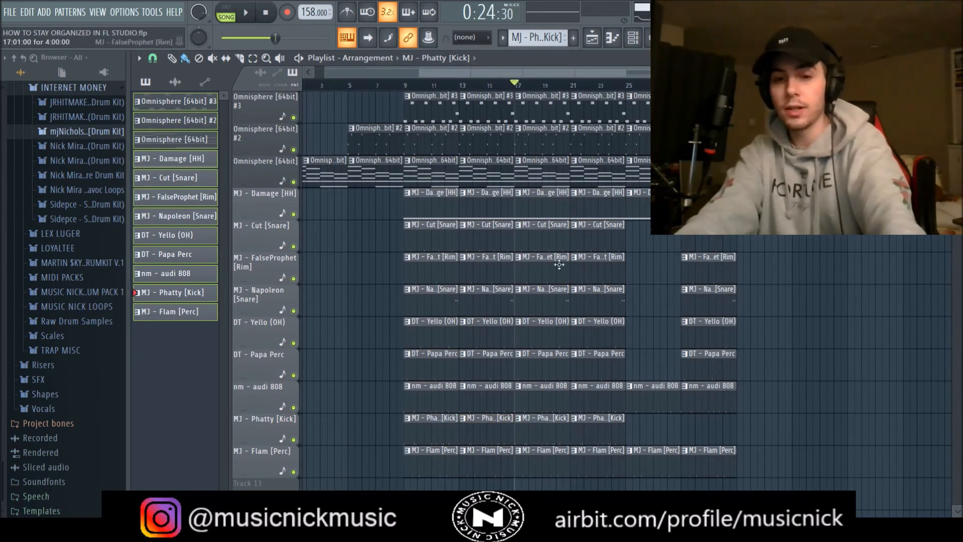
pyautogui.scroll(5, 566, 289)
pyautogui.scroll(-1, 424, 391)
pyautogui.scroll(-1, 418, 395)
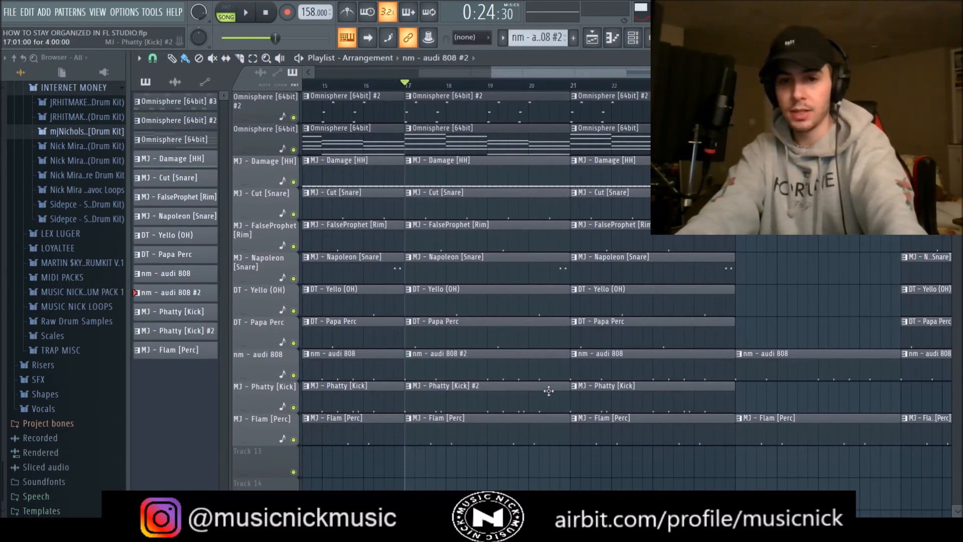
# Step: Replace the audi 808 and Phatty [Kick] clips at bar 21 with copies of the unique clips from bar 17
pyautogui.rightClick(597, 393)
pyautogui.rightClick(599, 372)
pyautogui.moveTo(586, 396); pyautogui.dragTo(509, 363)
pyautogui.moveTo(453, 372)
pyautogui.mouseDown()
pyautogui.moveTo(628, 383)
pyautogui.moveTo(619, 384)
pyautogui.mouseUp()
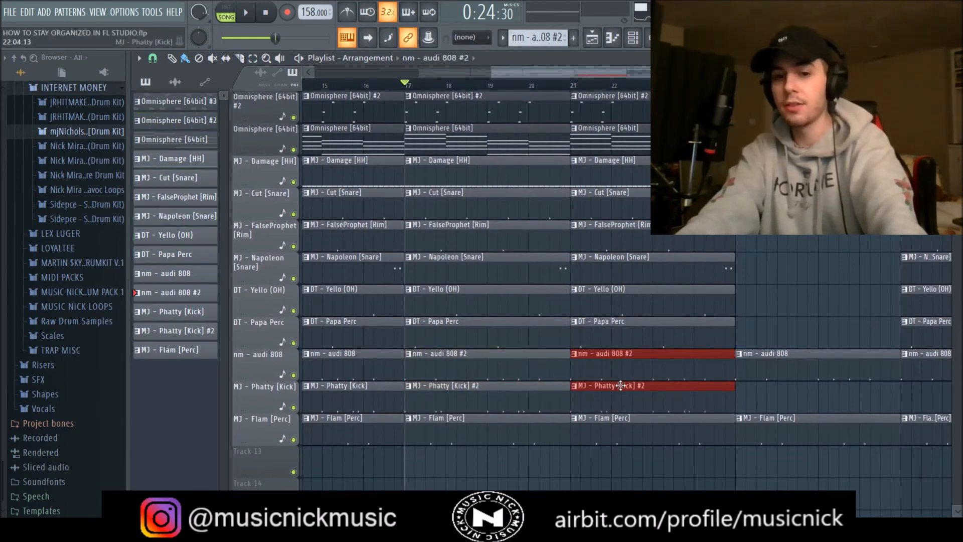
# Step: Mark bars 17 to 20 as the playlist's time selection and deselect the copied clips
pyautogui.scroll(-1, 537, 301)
pyautogui.scroll(1, 479, 204)
pyautogui.moveTo(430, 96); pyautogui.dragTo(563, 96)
pyautogui.keyDown('ctrl'); pyautogui.click(474, 498); pyautogui.keyUp('ctrl')
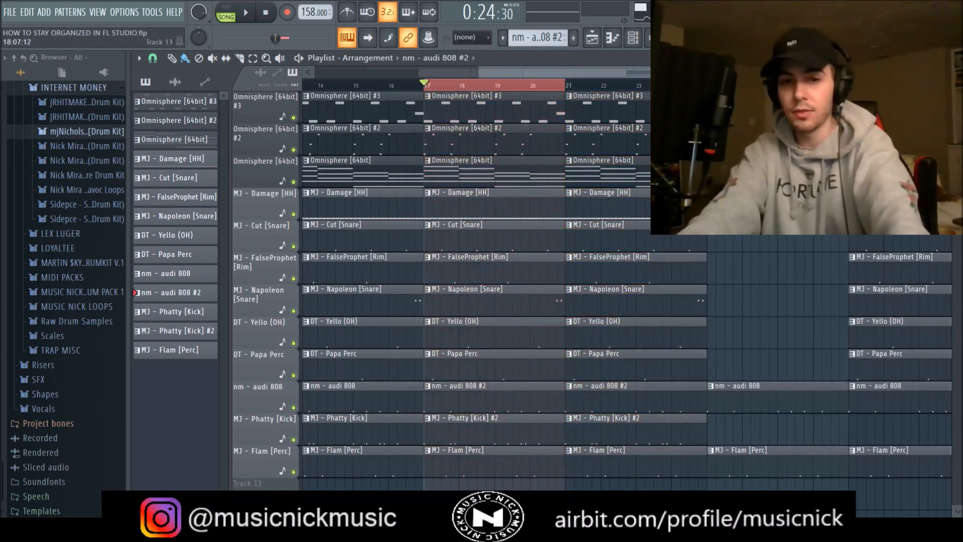
# Step: Open the audi 808 #2 pattern in the piano roll and add a short G5 note on step 5 of bar 2
pyautogui.doubleClick(462, 402)
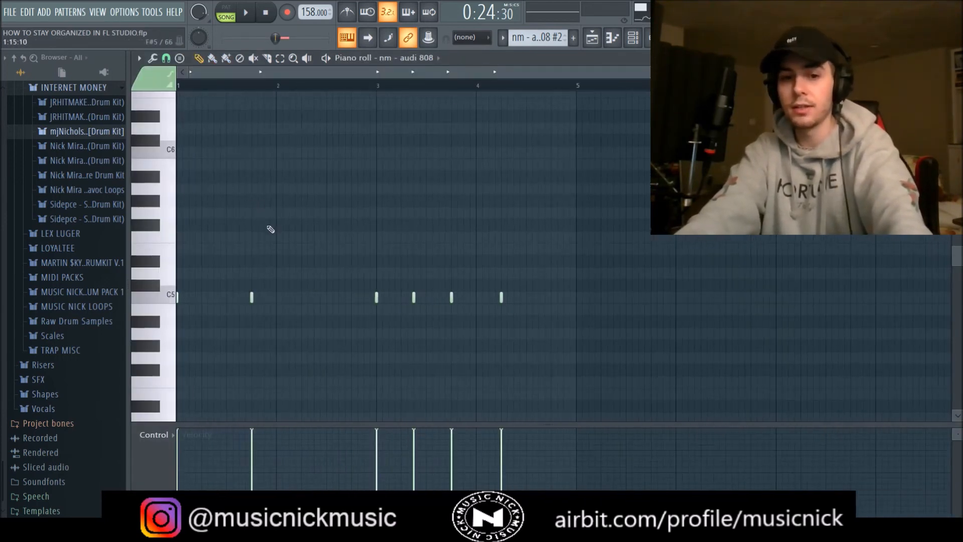
pyautogui.press('space')
pyautogui.scroll(-2, 263, 278)
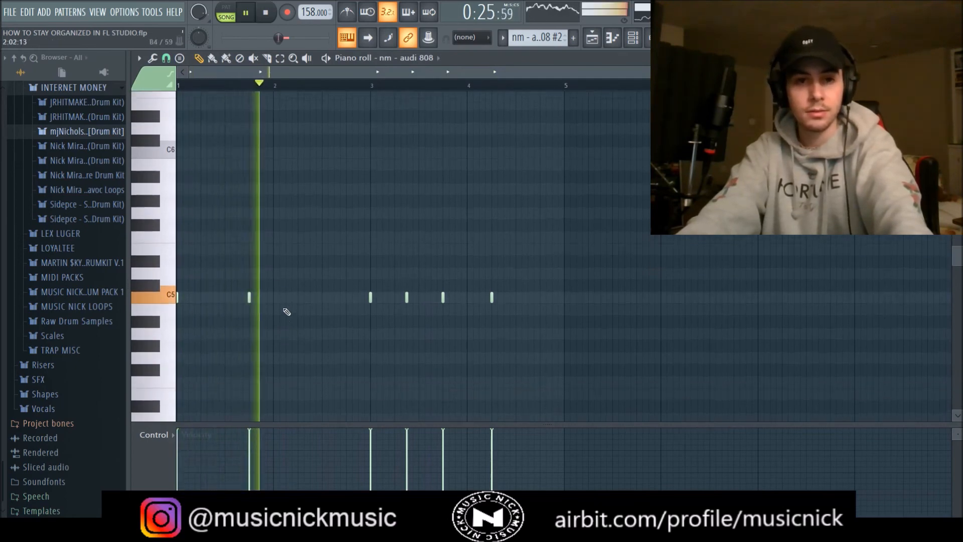
pyautogui.press('space')
pyautogui.press('space')
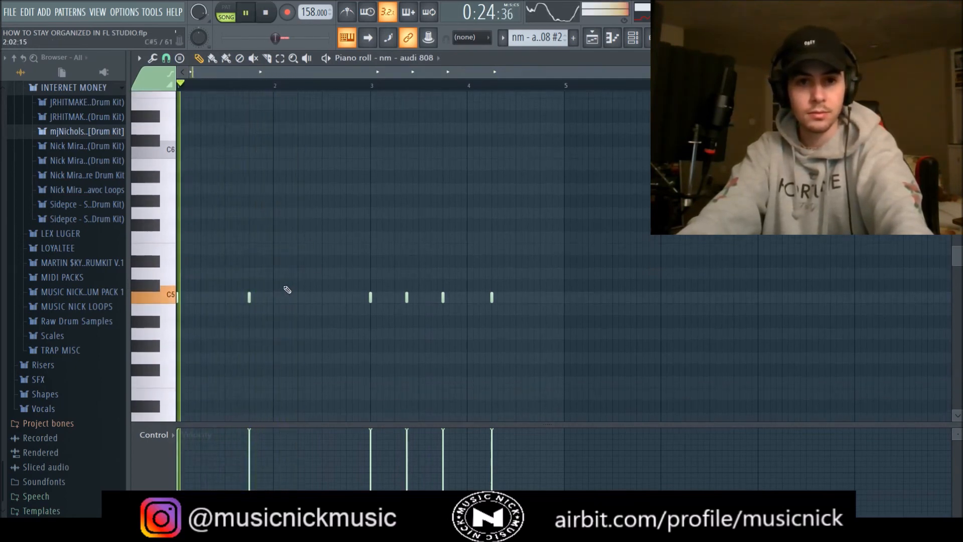
pyautogui.click(298, 213)
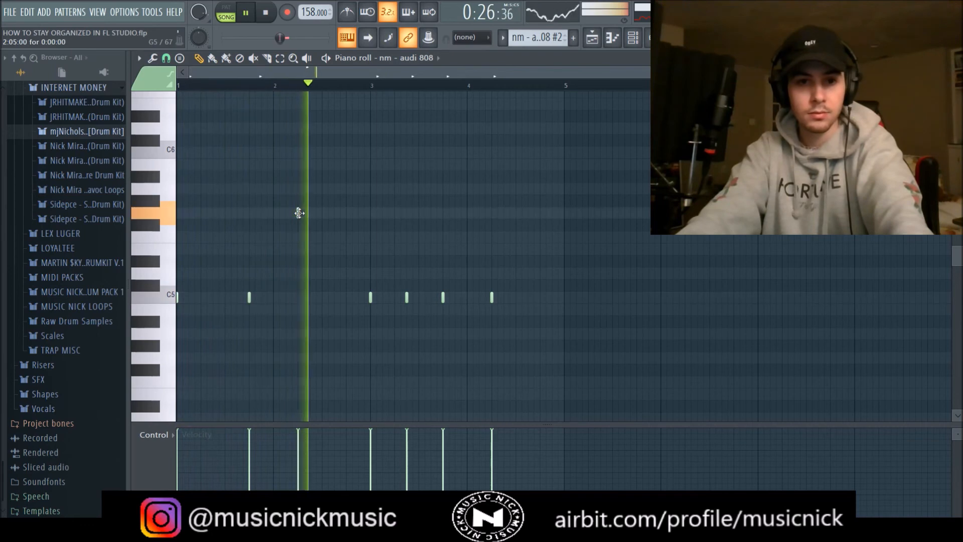
pyautogui.press('space')
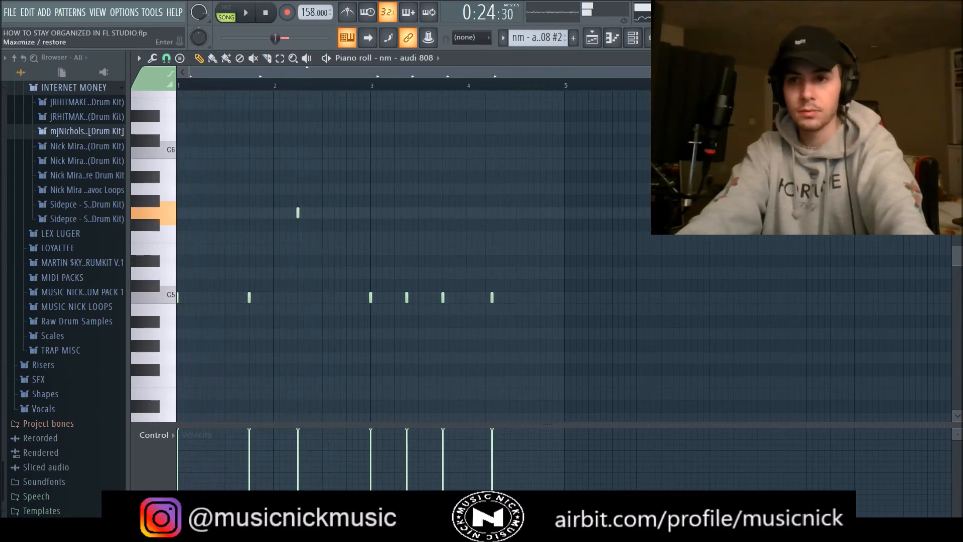
# Step: Add two more short G5 notes in bar 2 of the audi 808 #2 pattern, on steps 7 and 11
pyautogui.press('Escape')
pyautogui.press('Escape')
pyautogui.doubleClick(520, 176)
pyautogui.press('space')
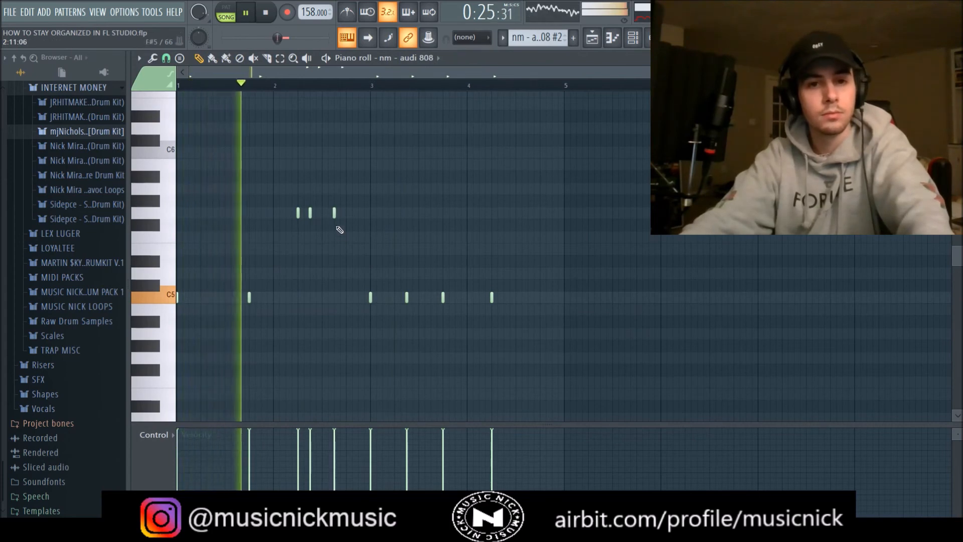
pyautogui.click(335, 214)
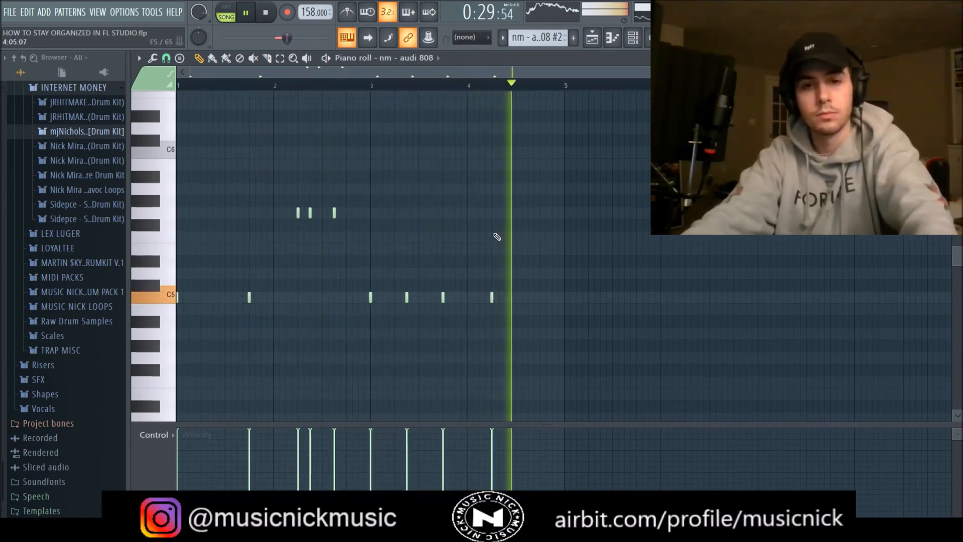
# Step: Raise the last 808 note in bar 4 seven semitones to G5 and return to the playlist
pyautogui.click(492, 298)
pyautogui.press('Up')
pyautogui.press('Up')
pyautogui.press('Up')
pyautogui.press('Up')
pyautogui.press('Up')
pyautogui.press('Up')
pyautogui.press('Up')
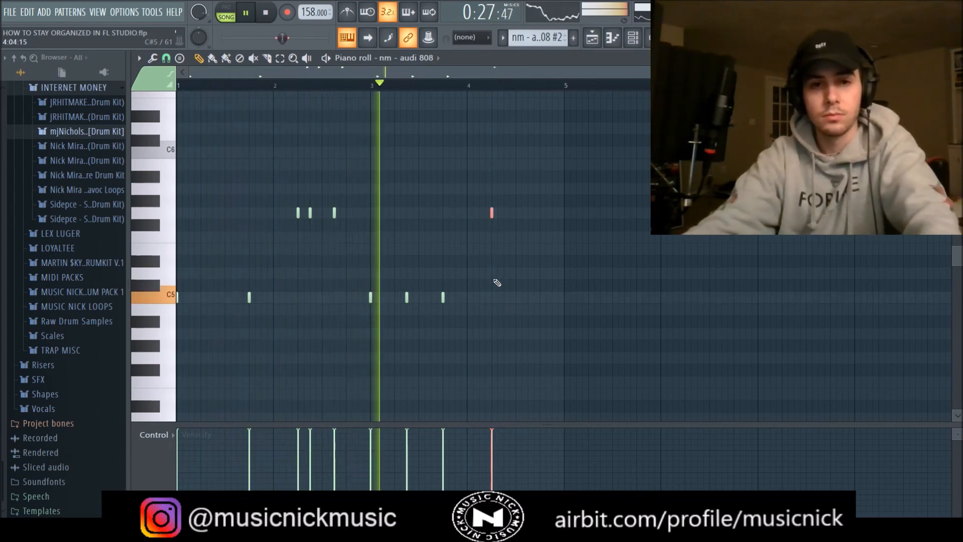
pyautogui.keyDown('ctrl'); pyautogui.click(532, 239); pyautogui.keyUp('ctrl')
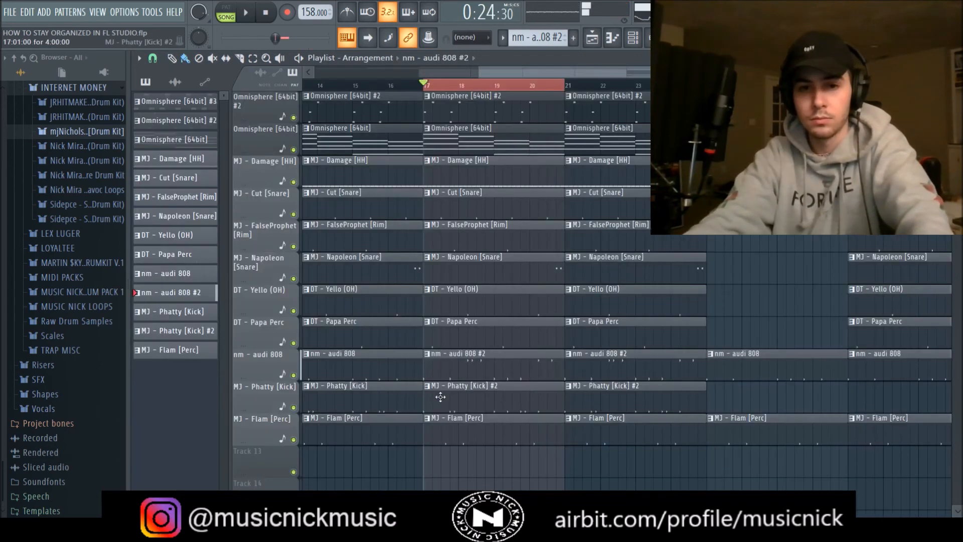
# Step: Add three C5 hits in bar 2 of the Phatty [Kick] #2 pattern on steps 5, 7 and 11, then clear the playlist's time selection
pyautogui.doubleClick(441, 397)
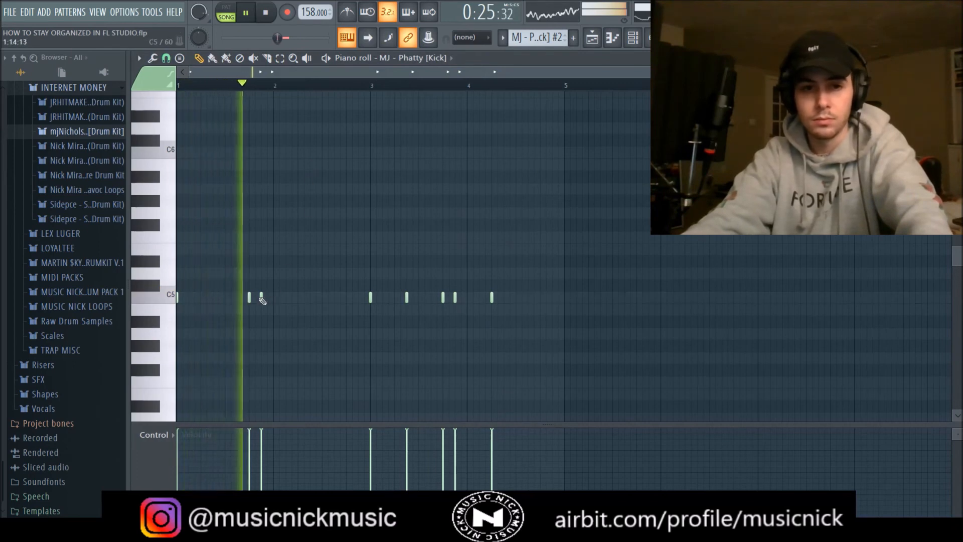
pyautogui.press('space')
pyautogui.press('space')
pyautogui.click(298, 298)
pyautogui.click(310, 298)
pyautogui.click(334, 298)
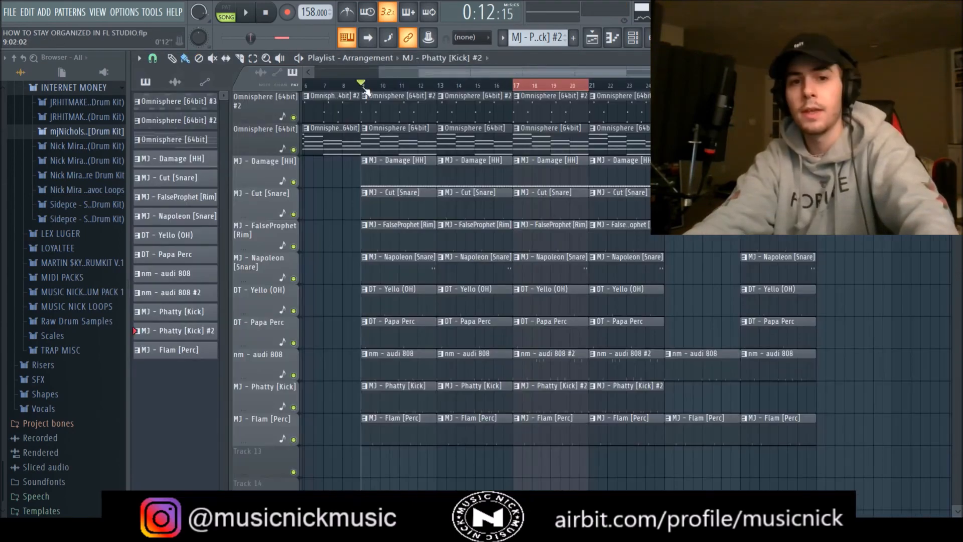
pyautogui.click(366, 91)
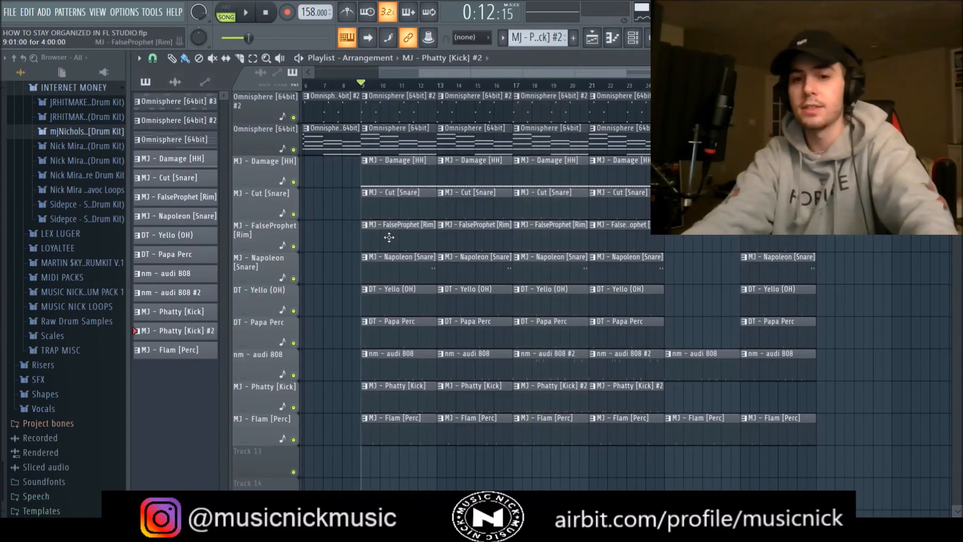
# Step: Open the Omnisphere [64bit] #3 pattern from the playlist in the piano roll to examine its notes, and close it again
pyautogui.scroll(5, 456, 269)
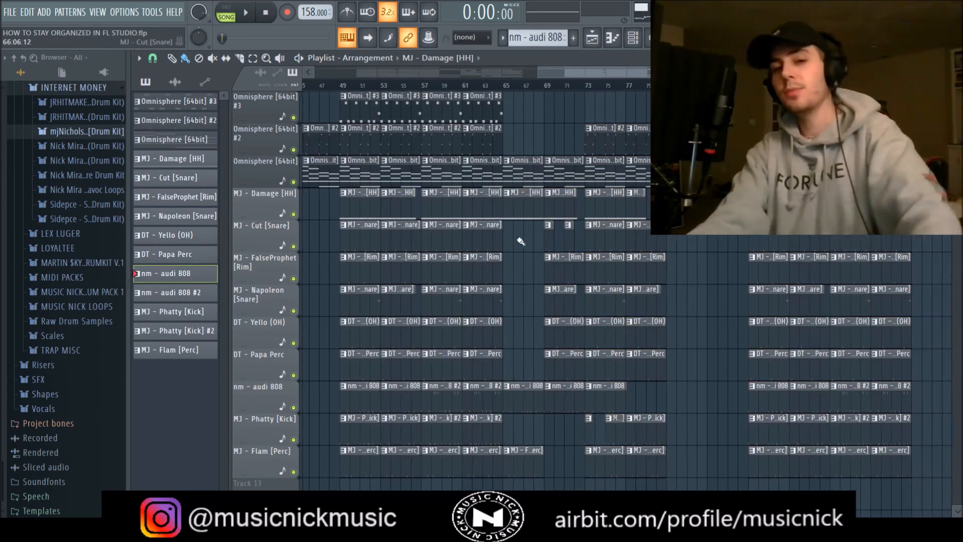
pyautogui.scroll(3, 466, 232)
pyautogui.hscroll(-4, 476, 89)
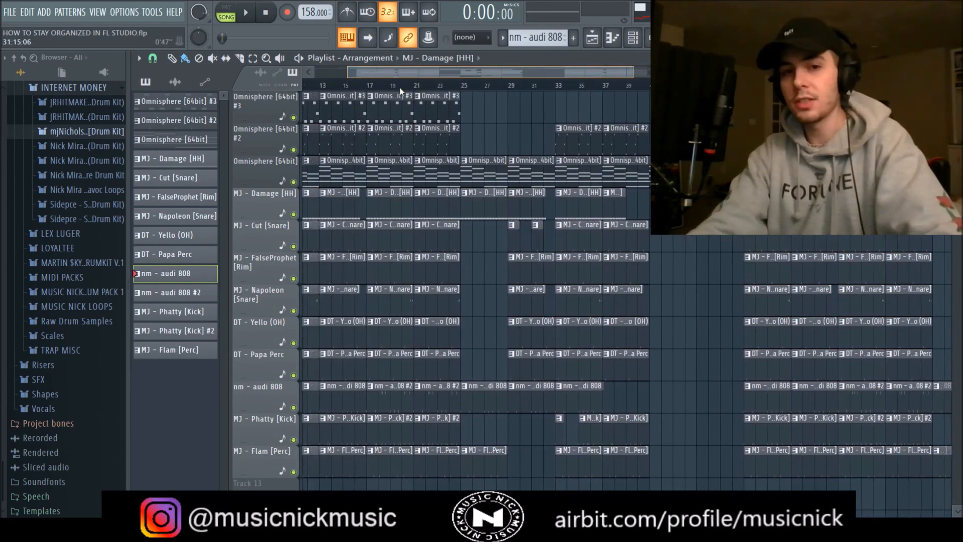
pyautogui.doubleClick(415, 115)
pyautogui.scroll(3, 221, 234)
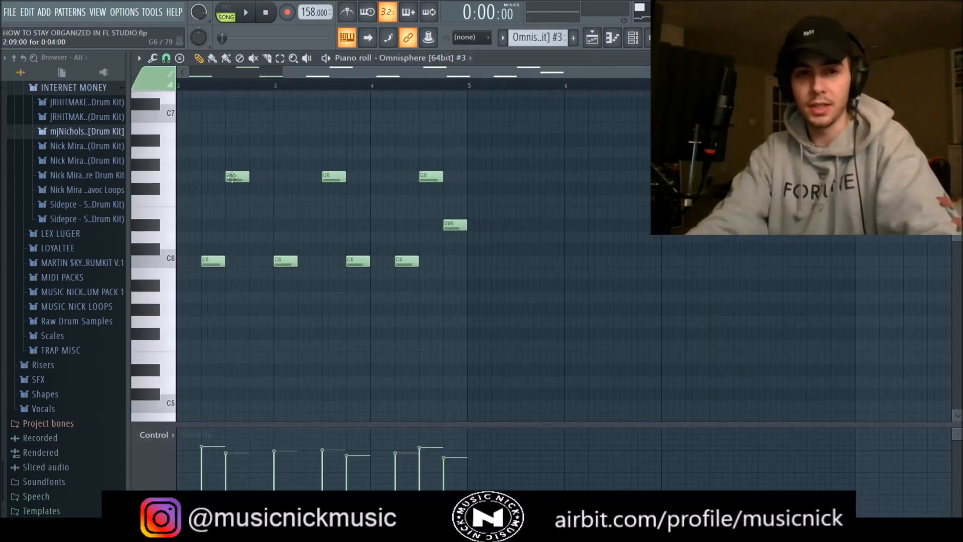
pyautogui.click(956, 58)
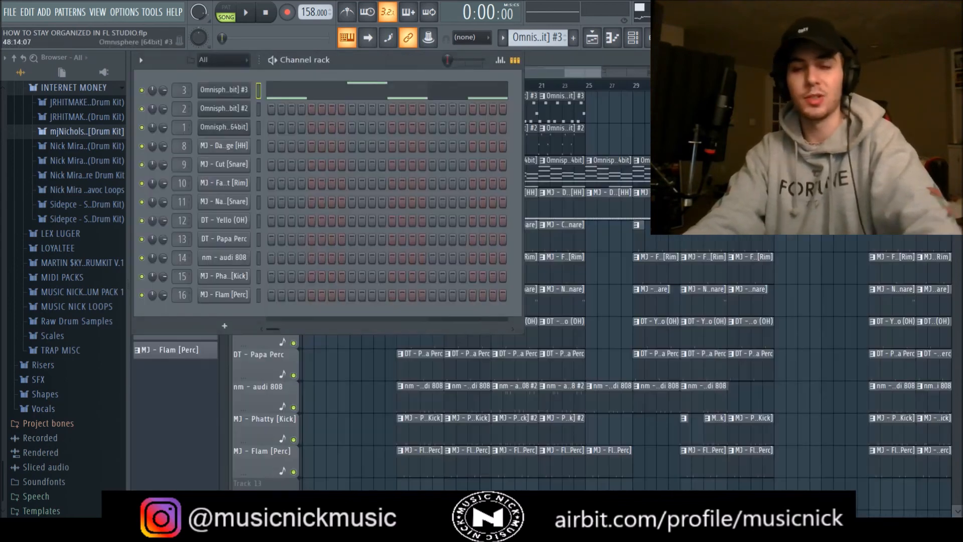
# Step: Examine the notes of the Omnisphere [64bit] #2 pattern in the piano roll, and open the Damage [HH] pattern from the playlist
pyautogui.doubleClick(546, 150)
pyautogui.scroll(1, 430, 231)
pyautogui.scroll(2, 430, 231)
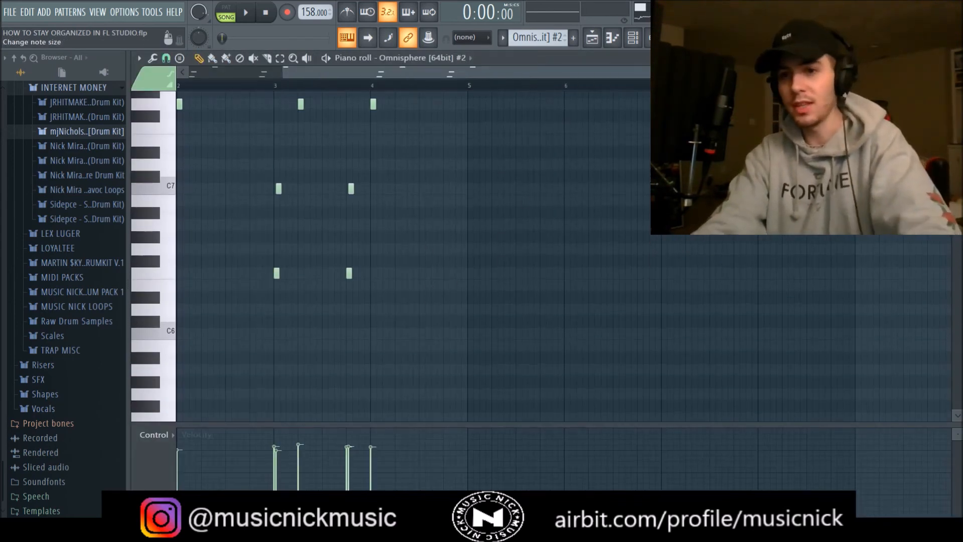
pyautogui.click(957, 58)
pyautogui.scroll(-1, 626, 288)
pyautogui.scroll(1, 626, 288)
pyautogui.click(516, 58)
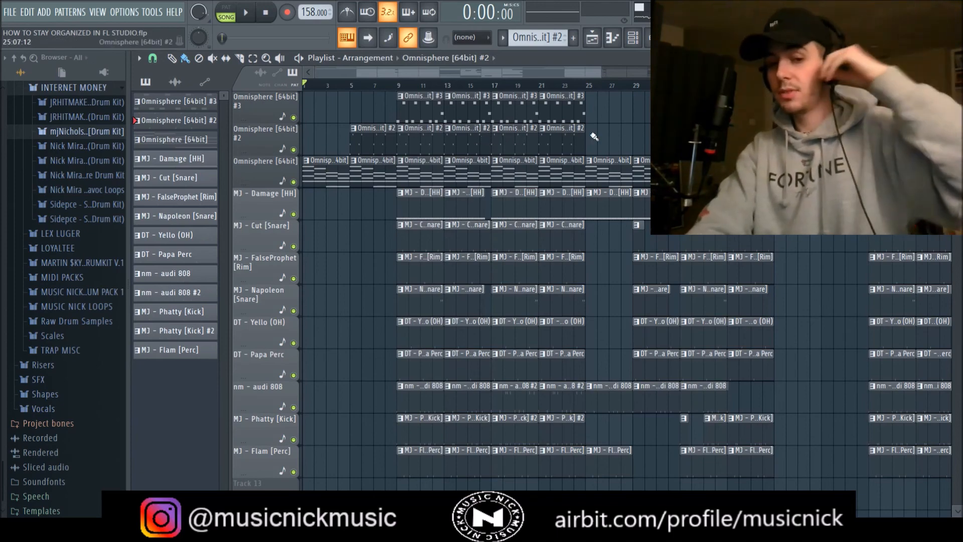
pyautogui.doubleClick(428, 214)
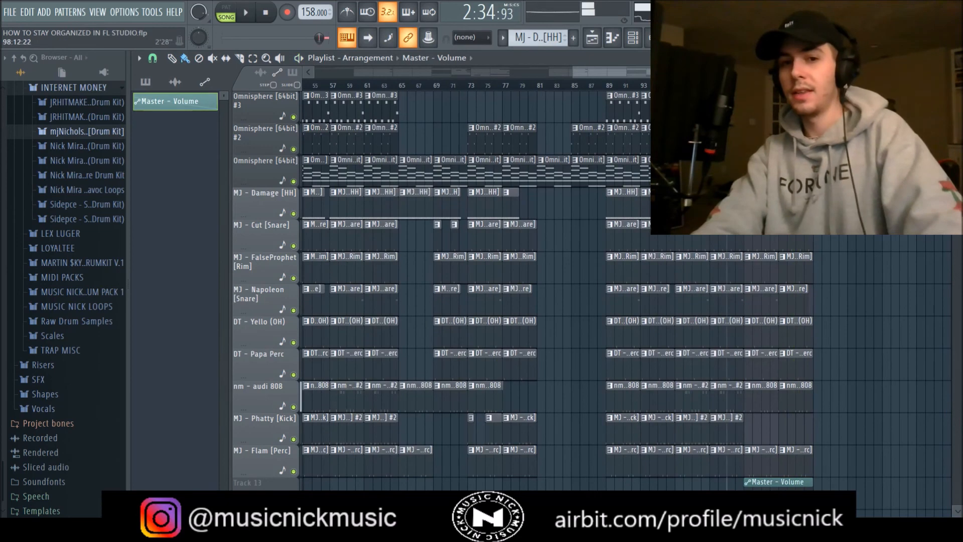
# Step: Return the song position to the start of the playlist and reduce the track height to fit the whole arrangement, including the Master - Volume clip
pyautogui.moveTo(702, 72); pyautogui.dragTo(321, 75)
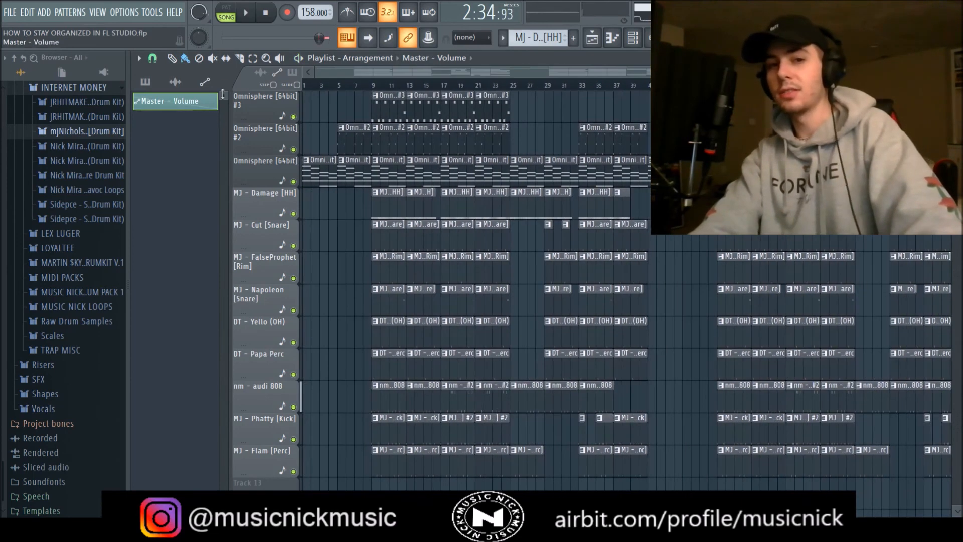
pyautogui.click(308, 84)
pyautogui.click(266, 12)
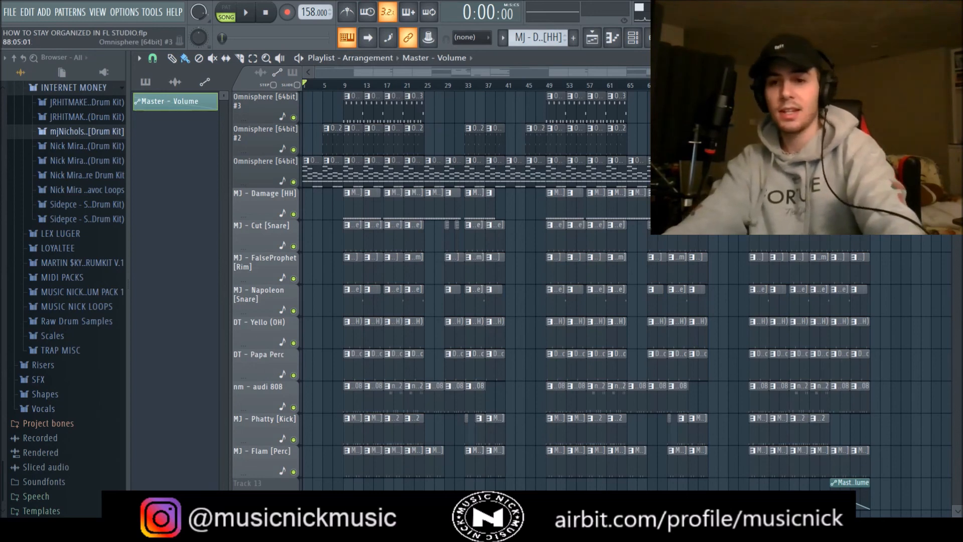
pyautogui.moveTo(957, 84); pyautogui.dragTo(957, 90)
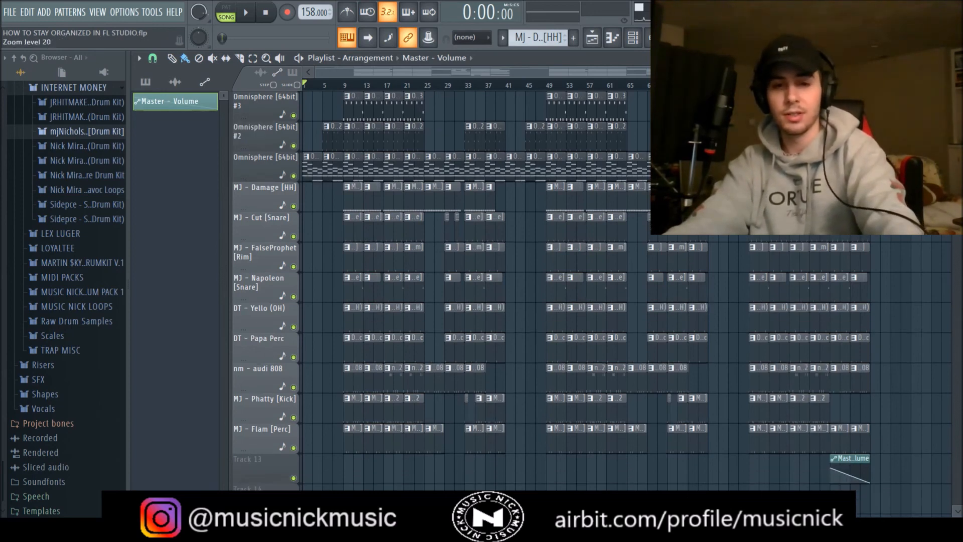
# Step: Bring up the channel rack and mixer, and select the Master track to examine its effect chain
pyautogui.press('F6')
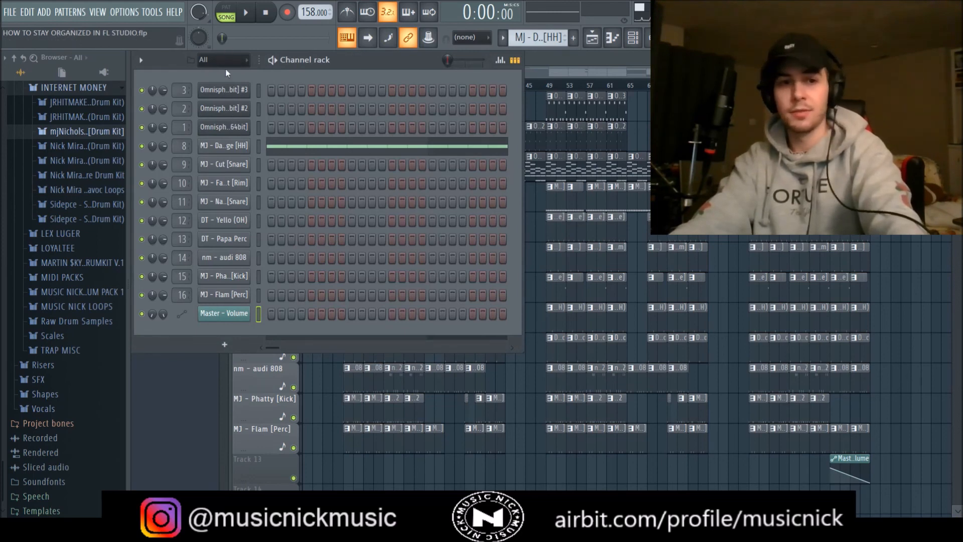
pyautogui.press('F9')
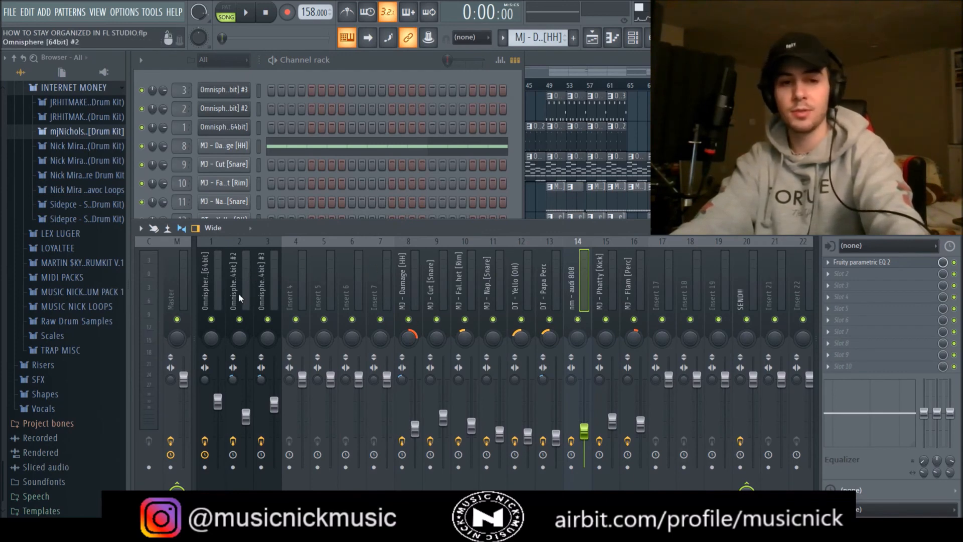
pyautogui.click(211, 286)
pyautogui.click(176, 293)
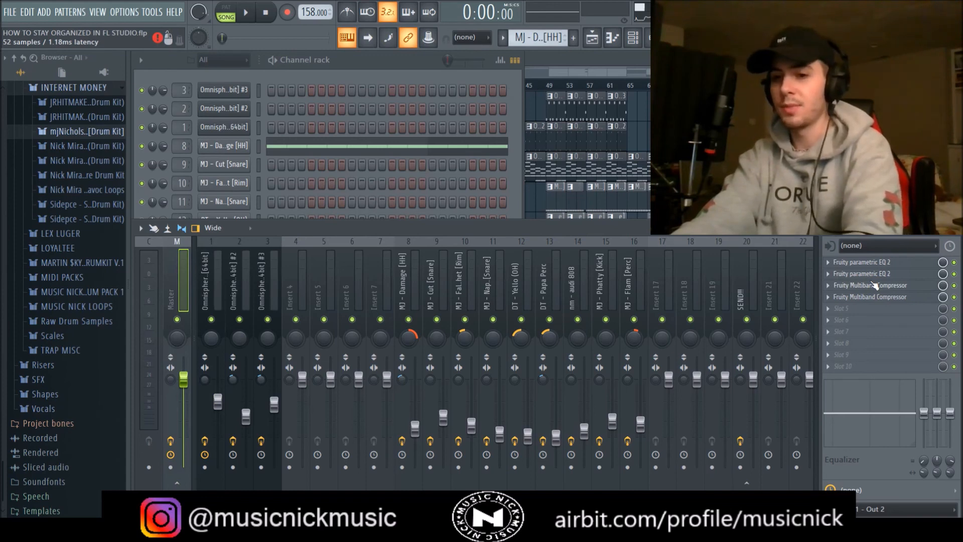
# Step: Step through the mixer inserts from Master to audi 808 to examine their effect slots, and return to the playlist
pyautogui.press('Right')
pyautogui.press('Right')
pyautogui.press('Right')
pyautogui.press('Right')
pyautogui.press('Right')
pyautogui.press('Right')
pyautogui.press('Right')
pyautogui.press('Right')
pyautogui.press('Right')
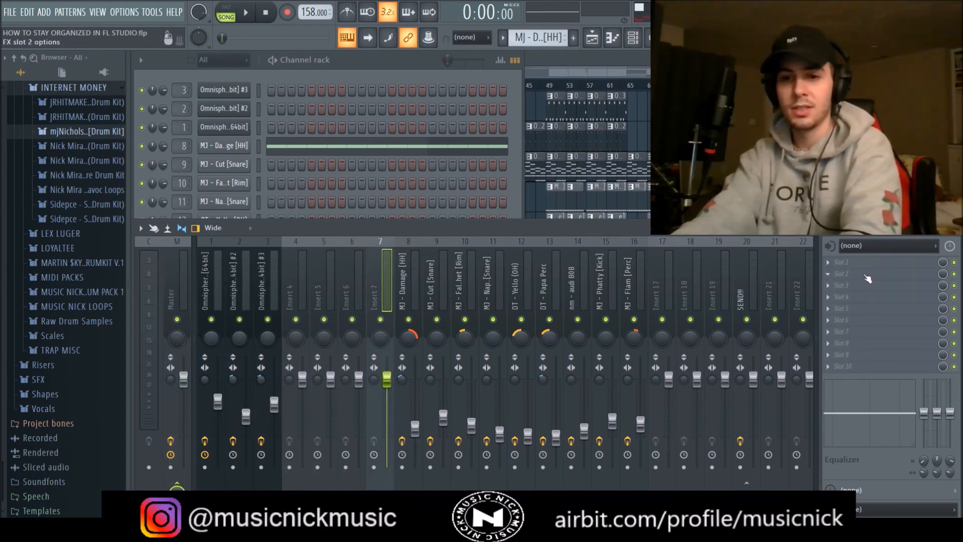
pyautogui.press('Right')
pyautogui.press('Right')
pyautogui.press('Right')
pyautogui.press('Right')
pyautogui.press('Right')
pyautogui.press('Right')
pyautogui.press('Right')
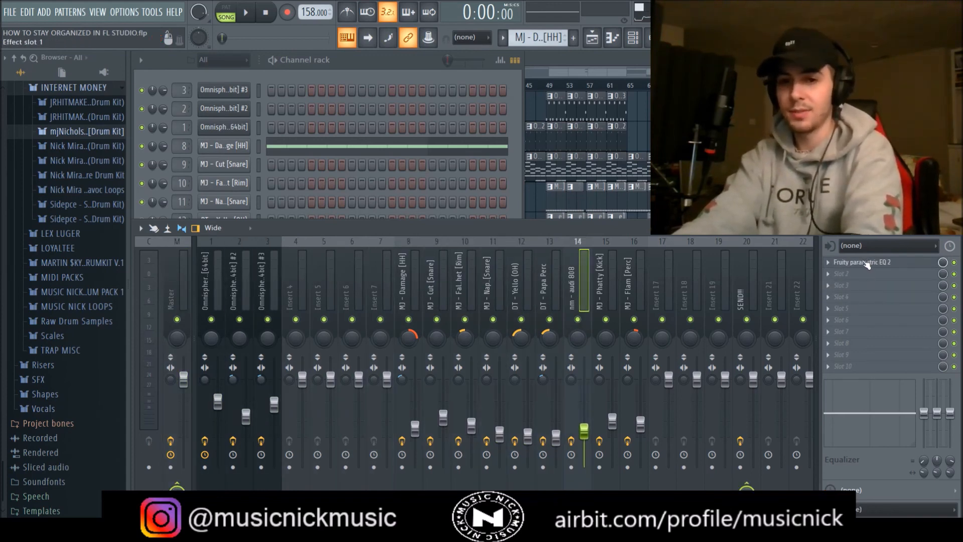
pyautogui.click(706, 150)
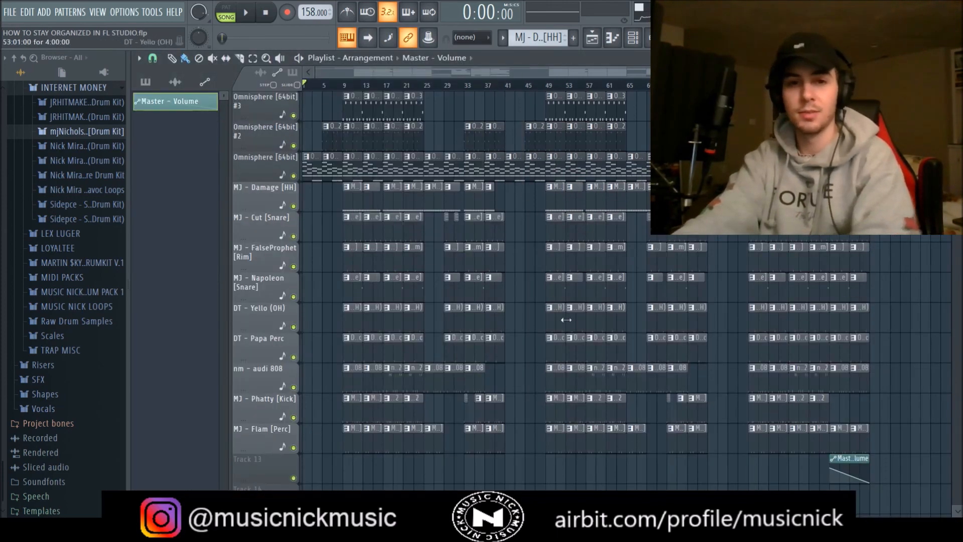
# Step: Examine the full playlist arrangement, from the intro and first drop with its 808 and kick variations to the closing Master - Volume clip
pyautogui.keyDown('ctrl'); pyautogui.scroll(3, 561, 152); pyautogui.keyUp('ctrl')
pyautogui.moveTo(561, 74); pyautogui.dragTo(410, 75)
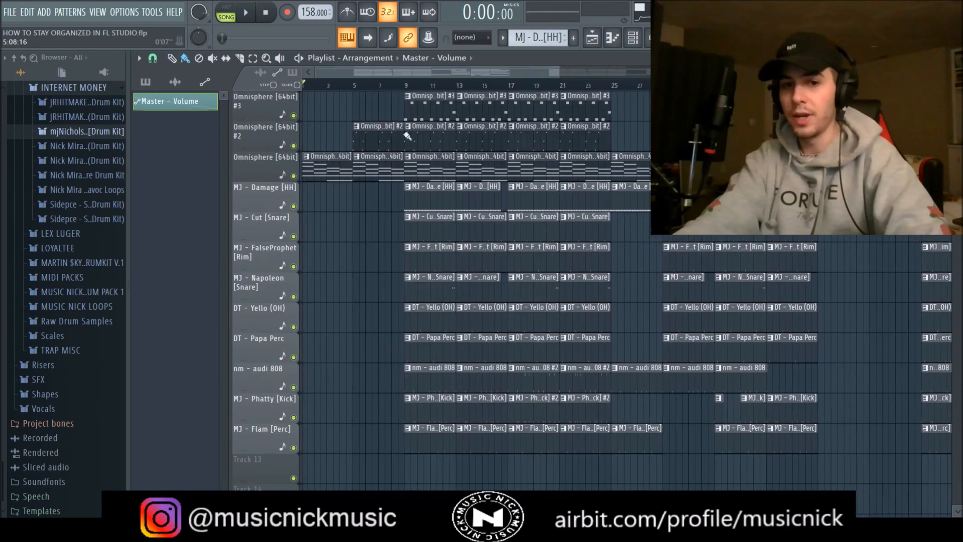
pyautogui.keyDown('ctrl'); pyautogui.scroll(3, 627, 301); pyautogui.keyUp('ctrl')
pyautogui.hscroll(-3, 494, 375)
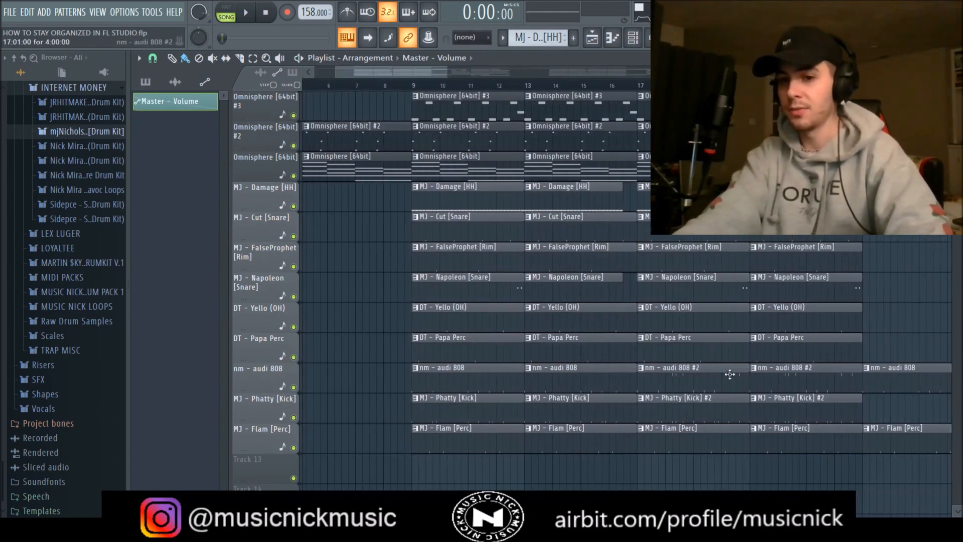
pyautogui.keyDown('ctrl'); pyautogui.scroll(-3, 676, 379); pyautogui.keyUp('ctrl')
pyautogui.keyDown('ctrl'); pyautogui.scroll(-2, 667, 311); pyautogui.keyUp('ctrl')
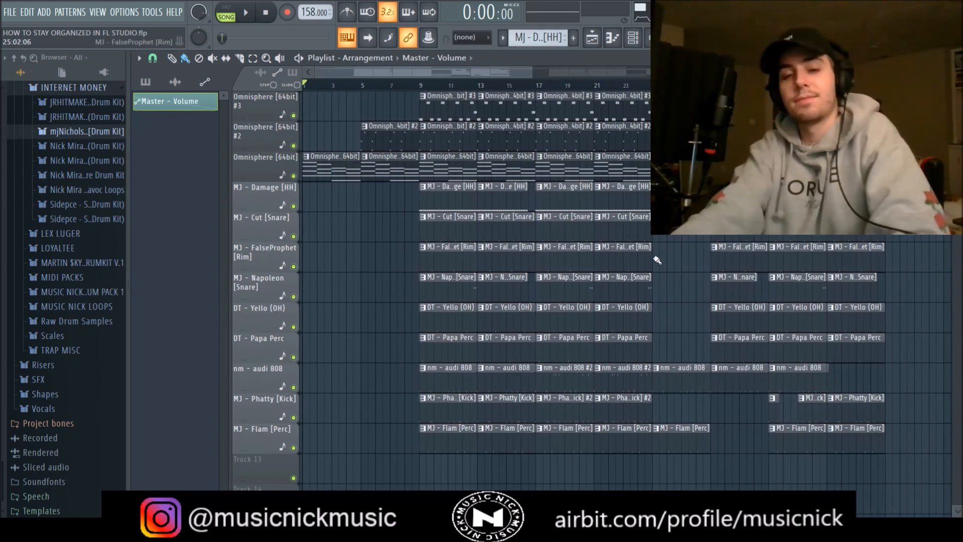
pyautogui.keyDown('ctrl'); pyautogui.scroll(-3, 653, 260); pyautogui.keyUp('ctrl')
pyautogui.keyDown('ctrl'); pyautogui.scroll(-2, 653, 259); pyautogui.keyUp('ctrl')
pyautogui.scroll(-3, 653, 261)
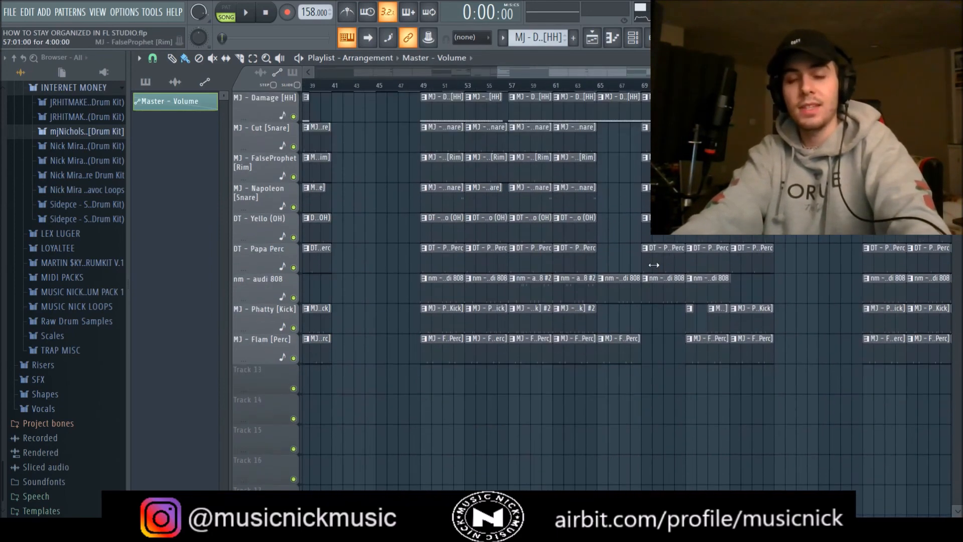
pyautogui.scroll(3, 653, 265)
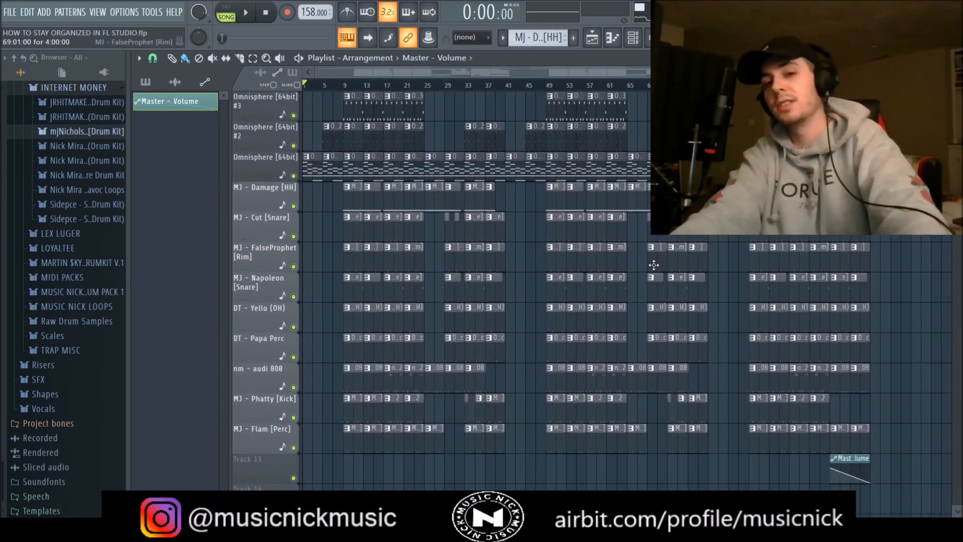